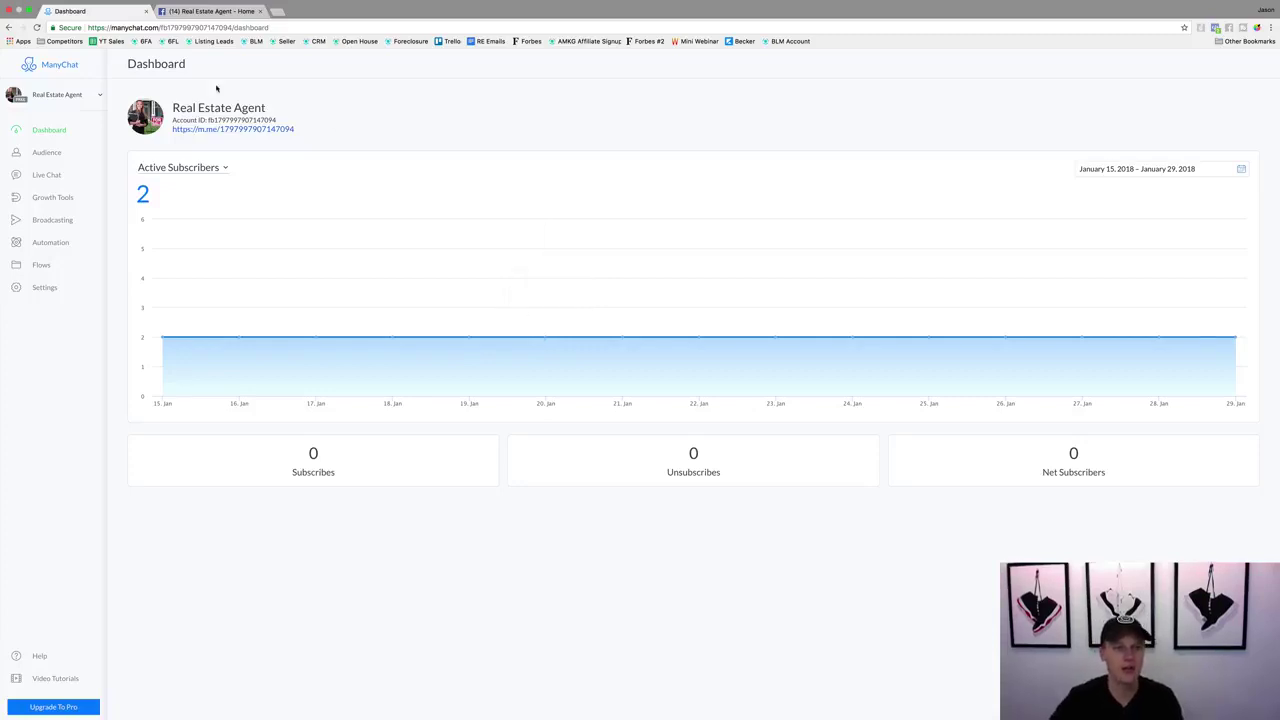
# Switch to the Real Estate Agent Facebook page and review its posts down to the article about decluttering a home
pyautogui.click(205, 11)
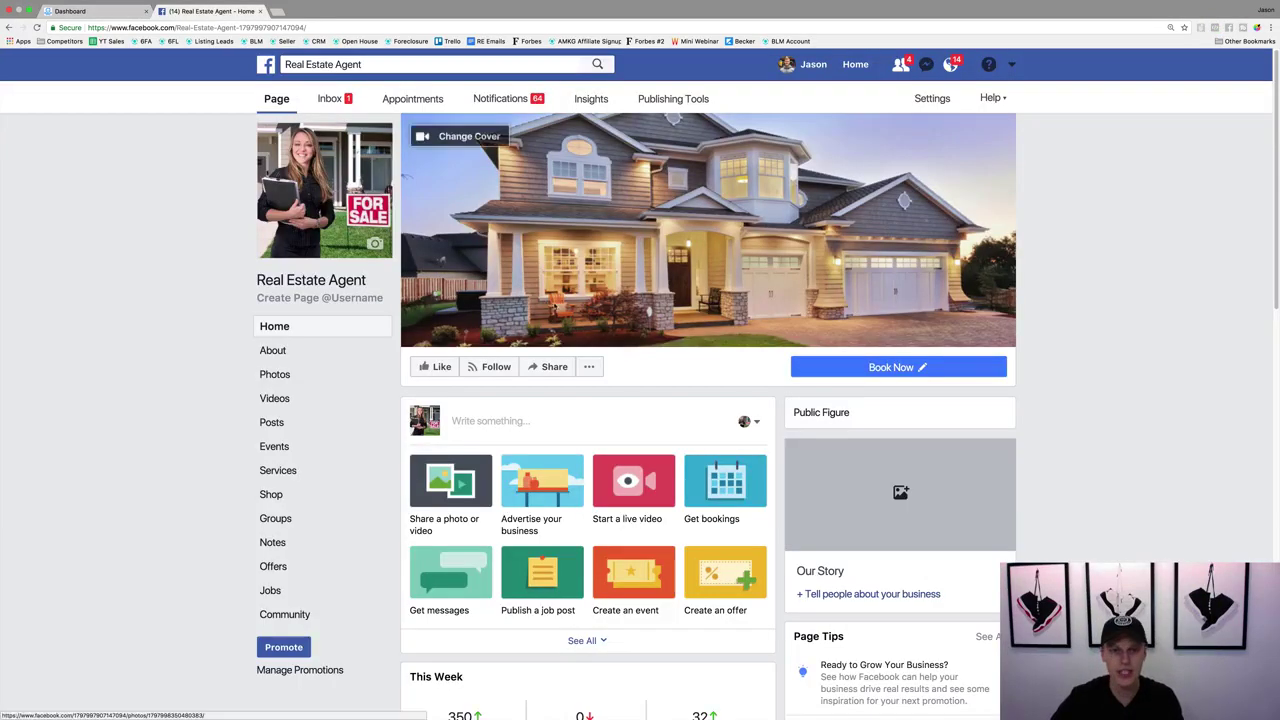
pyautogui.scroll(-15, 477, 308)
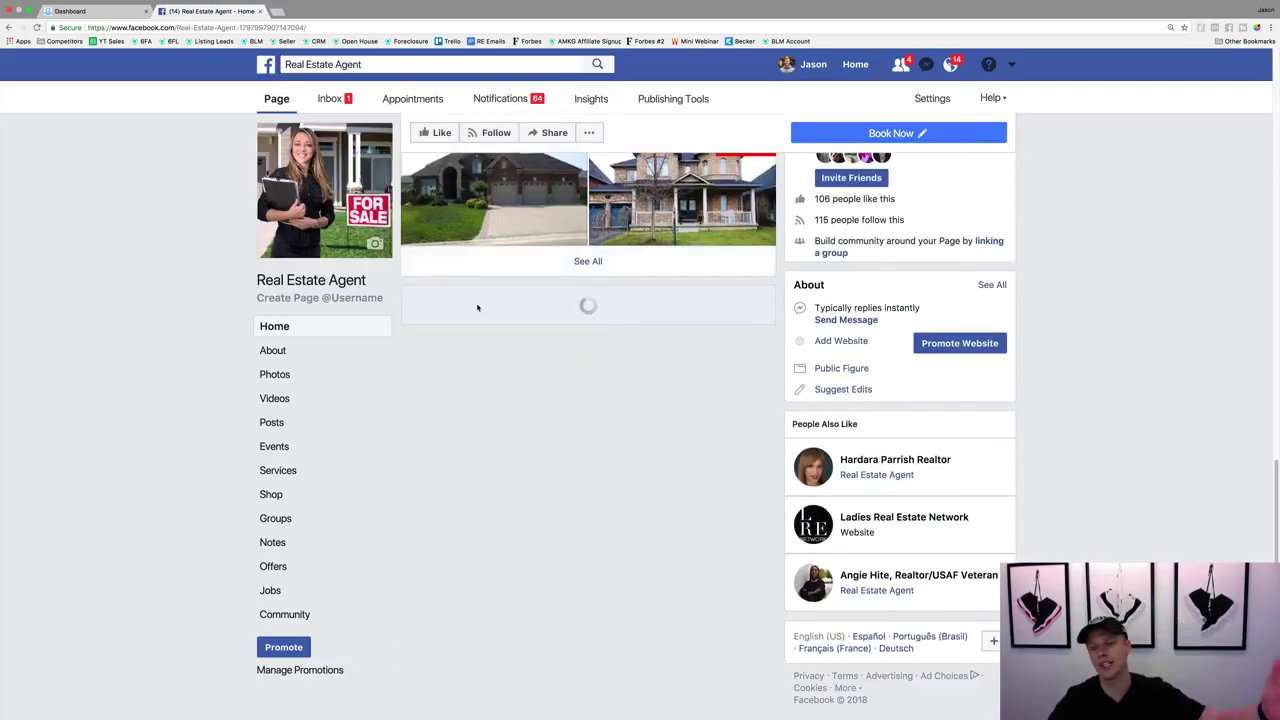
pyautogui.scroll(10, 477, 308)
pyautogui.scroll(-8, 477, 310)
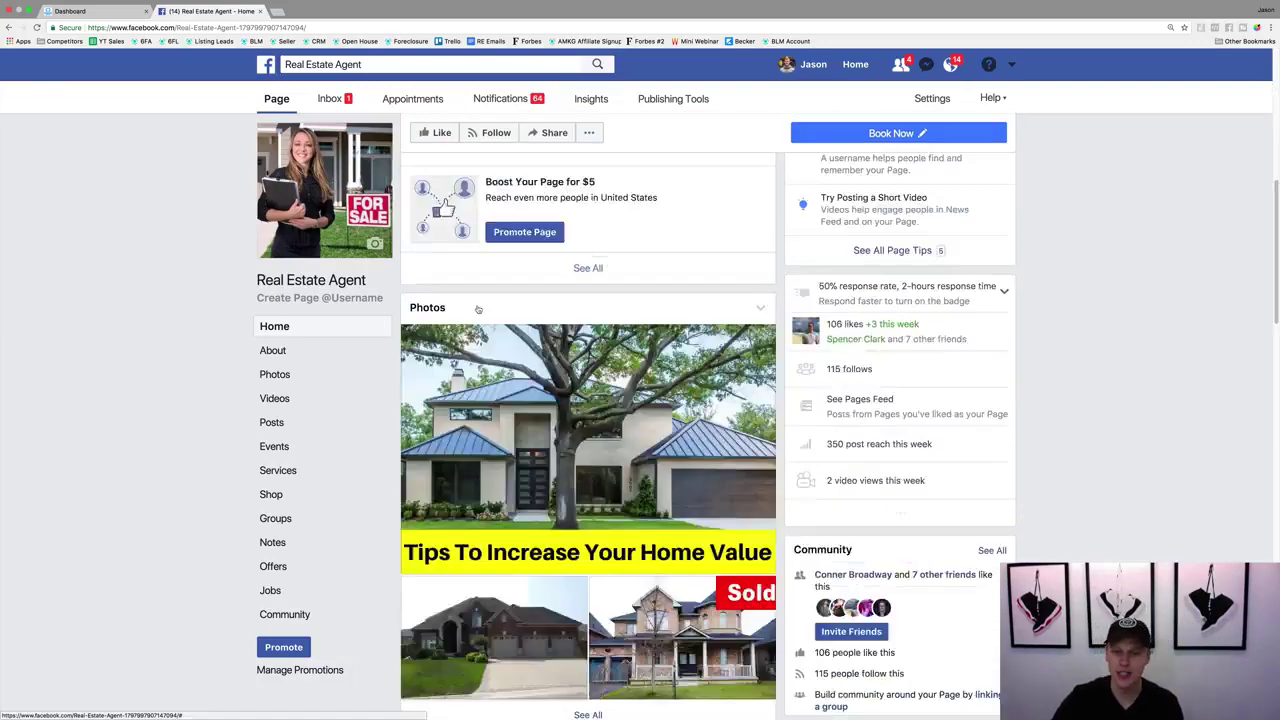
pyautogui.scroll(6, 490, 290)
pyautogui.scroll(-15, 493, 277)
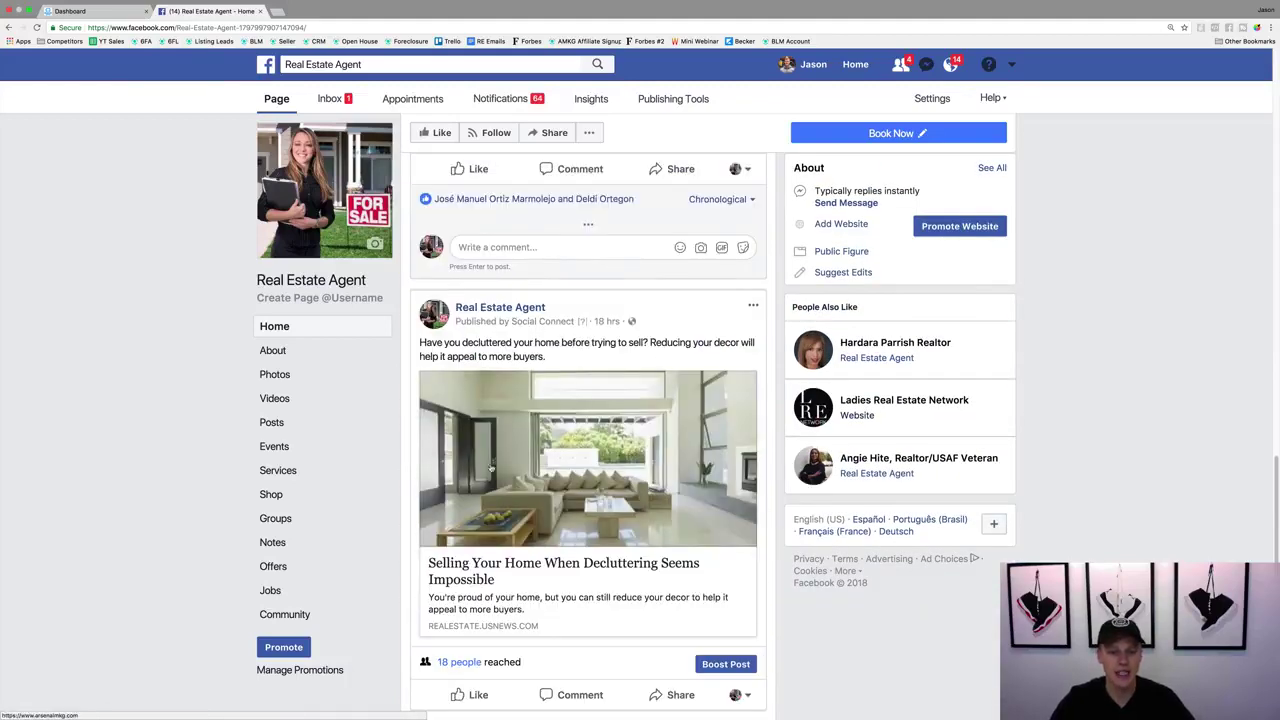
pyautogui.scroll(-3, 598, 452)
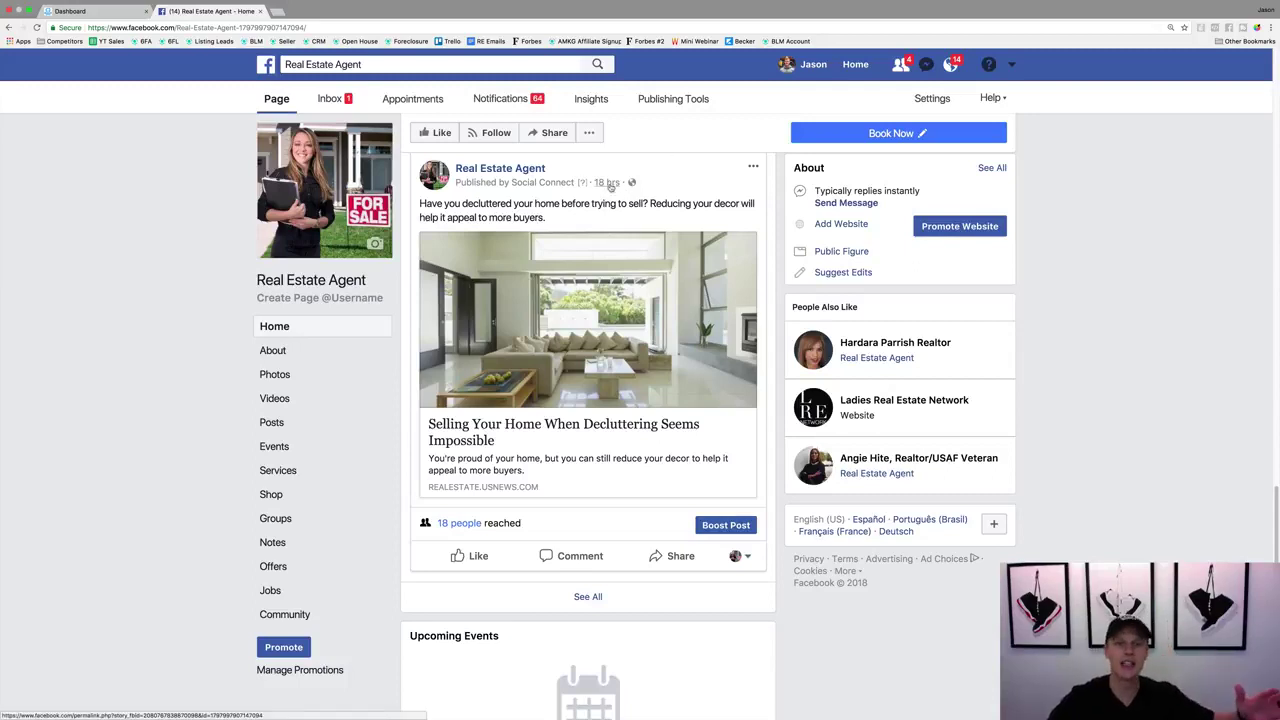
# Return to ManyChat and create a new growth tool of the Facebook Comments type
pyautogui.click(118, 12)
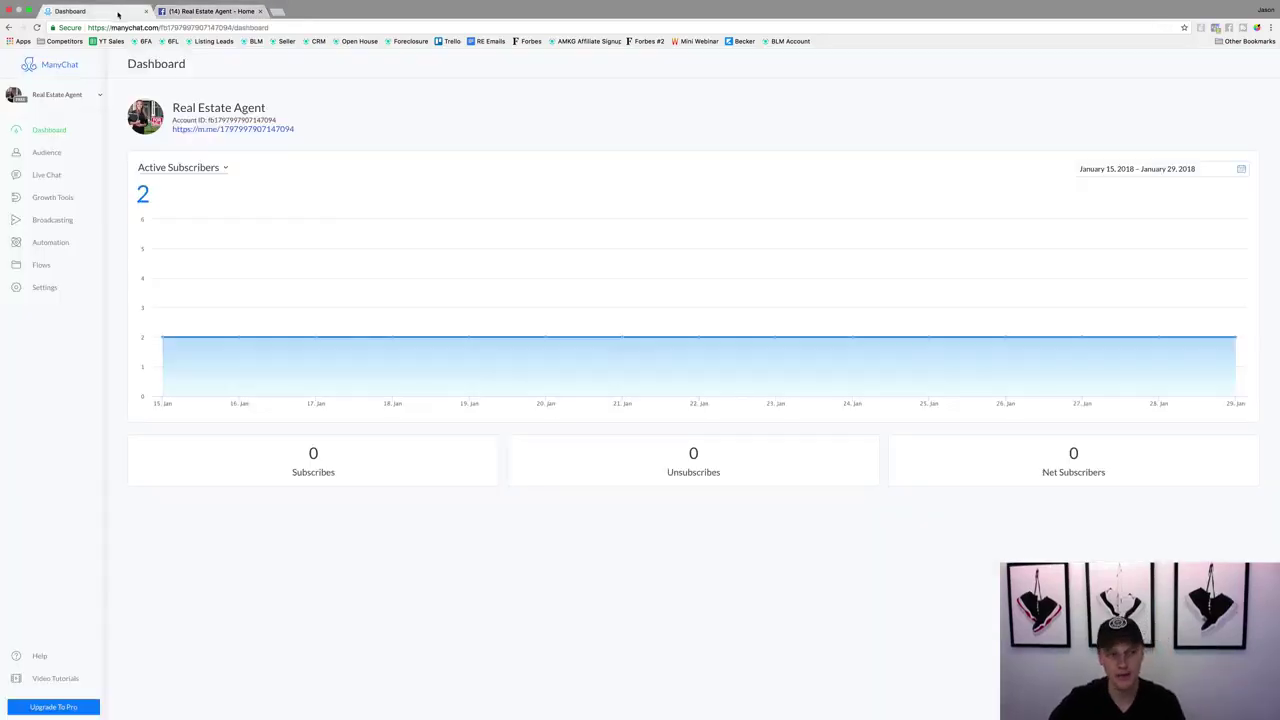
pyautogui.click(43, 198)
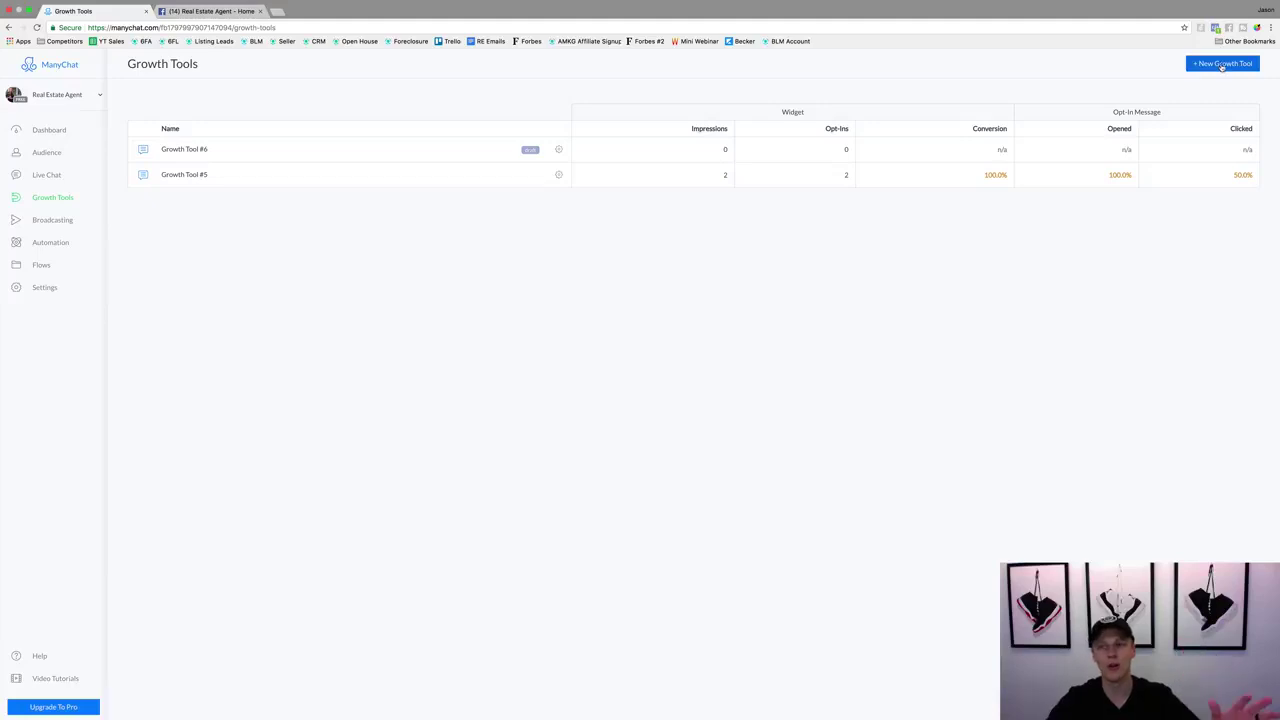
pyautogui.click(1222, 64)
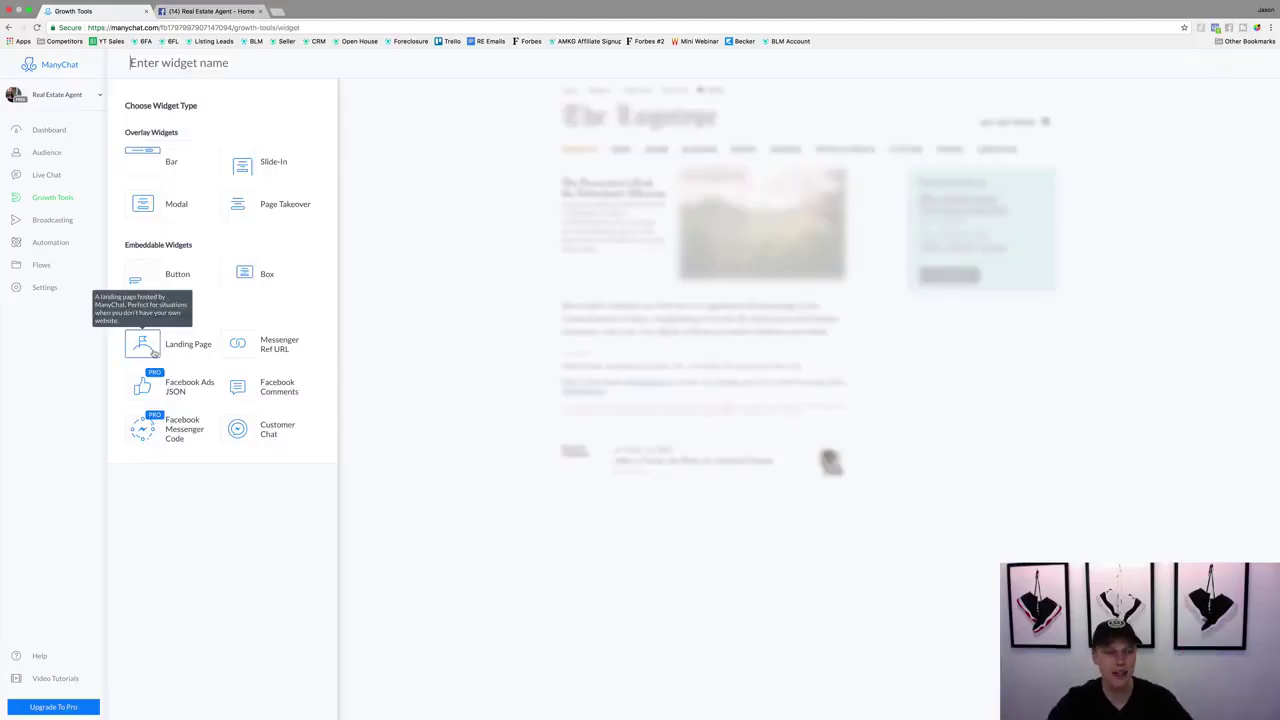
pyautogui.click(249, 388)
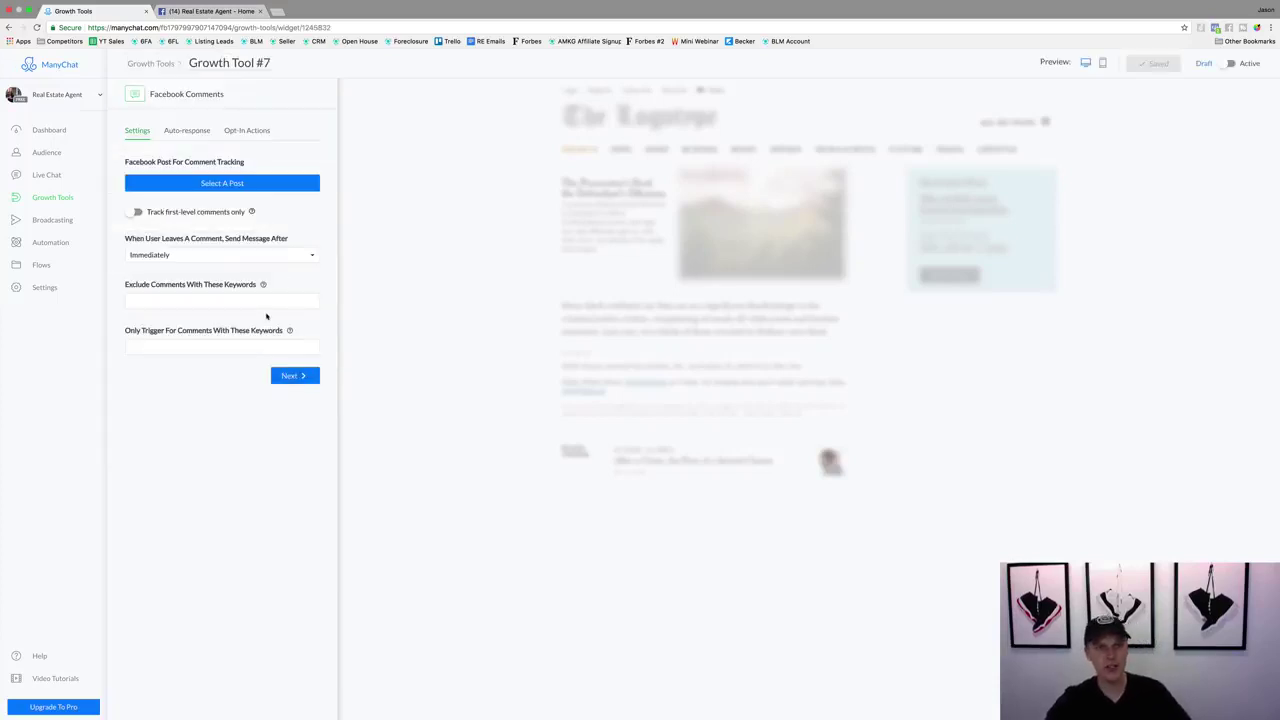
# Rename the new growth tool as Test Demo
pyautogui.click(220, 63)
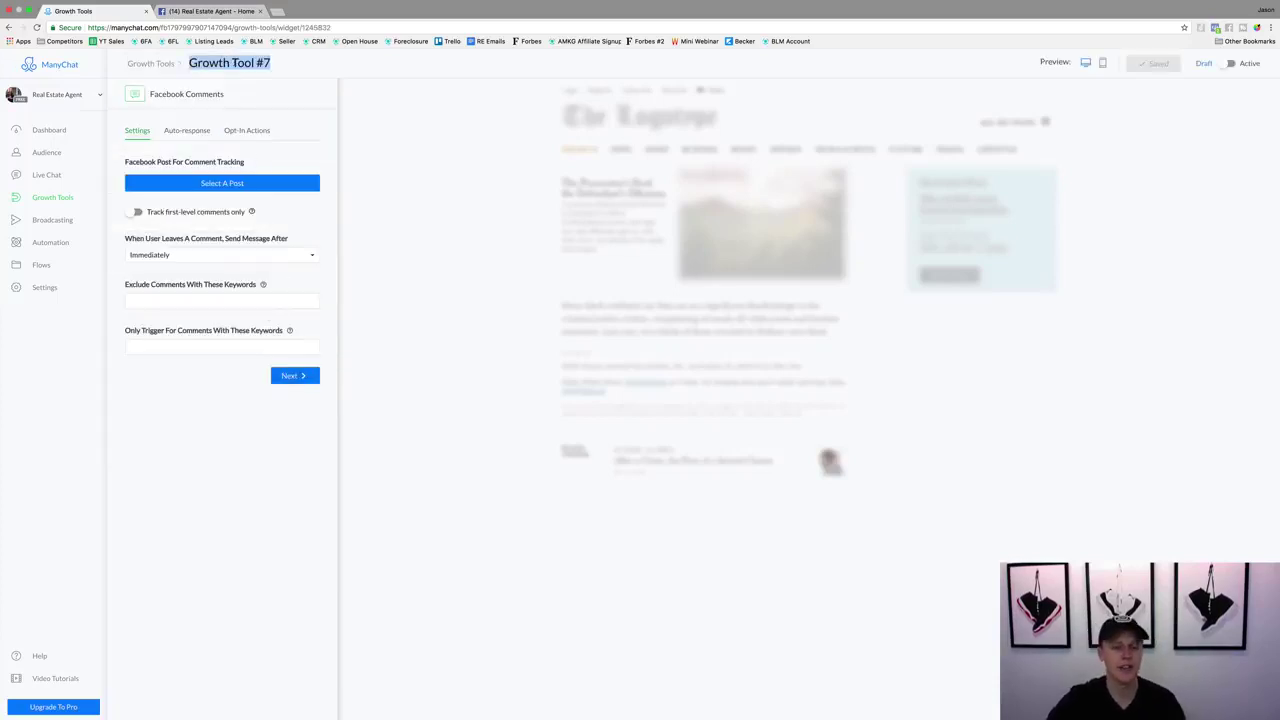
pyautogui.write('Tes')
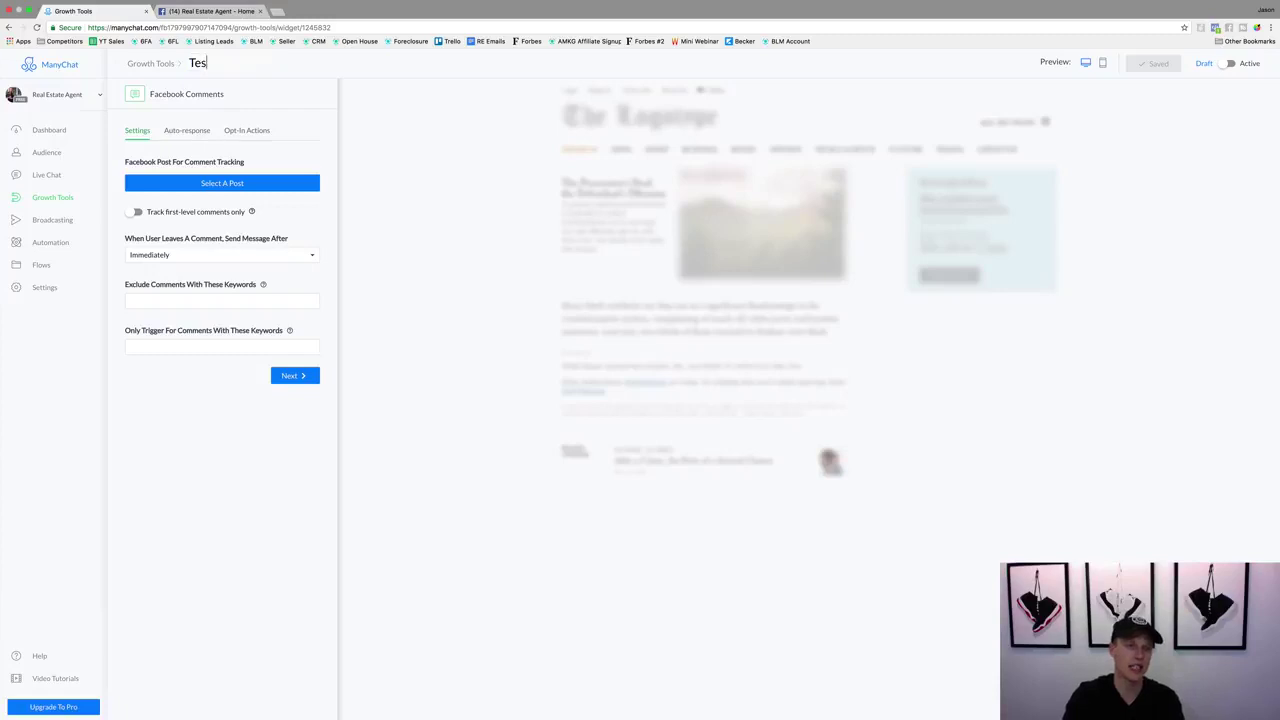
pyautogui.write('t Demo')
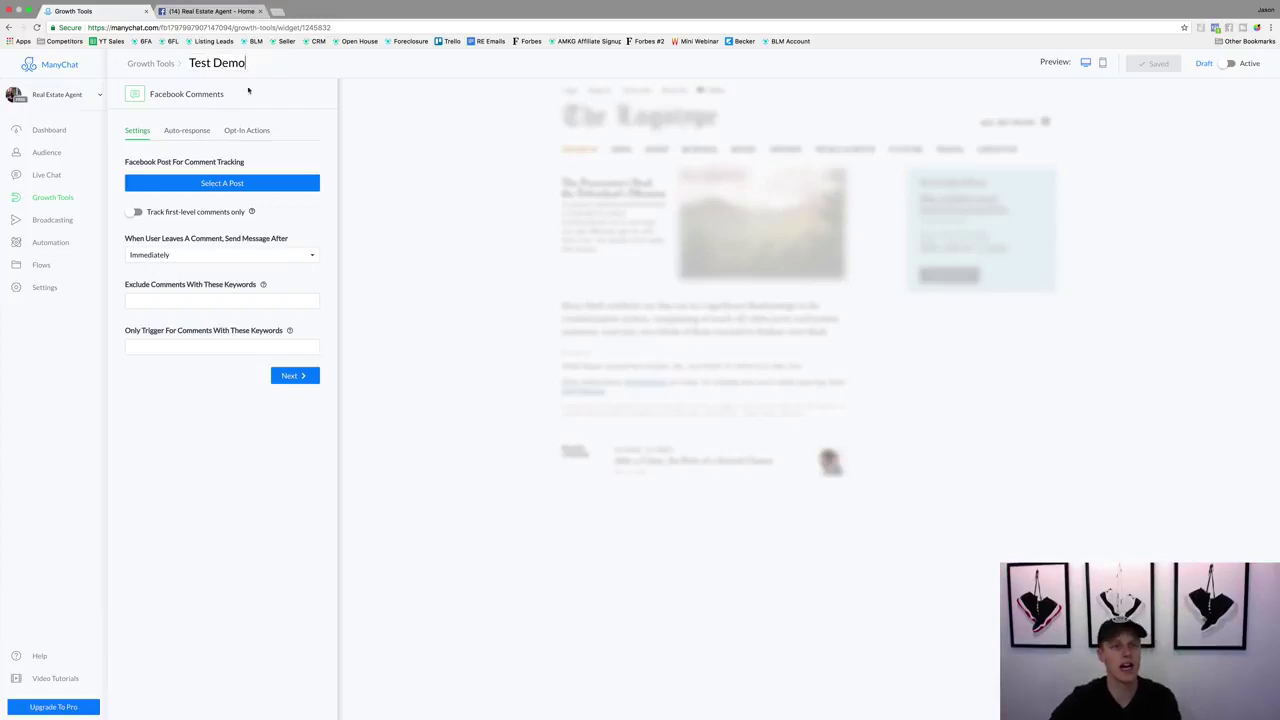
# Choose the "Have you decluttered your home before trying to sell?" post for comment tracking
pyautogui.click(221, 186)
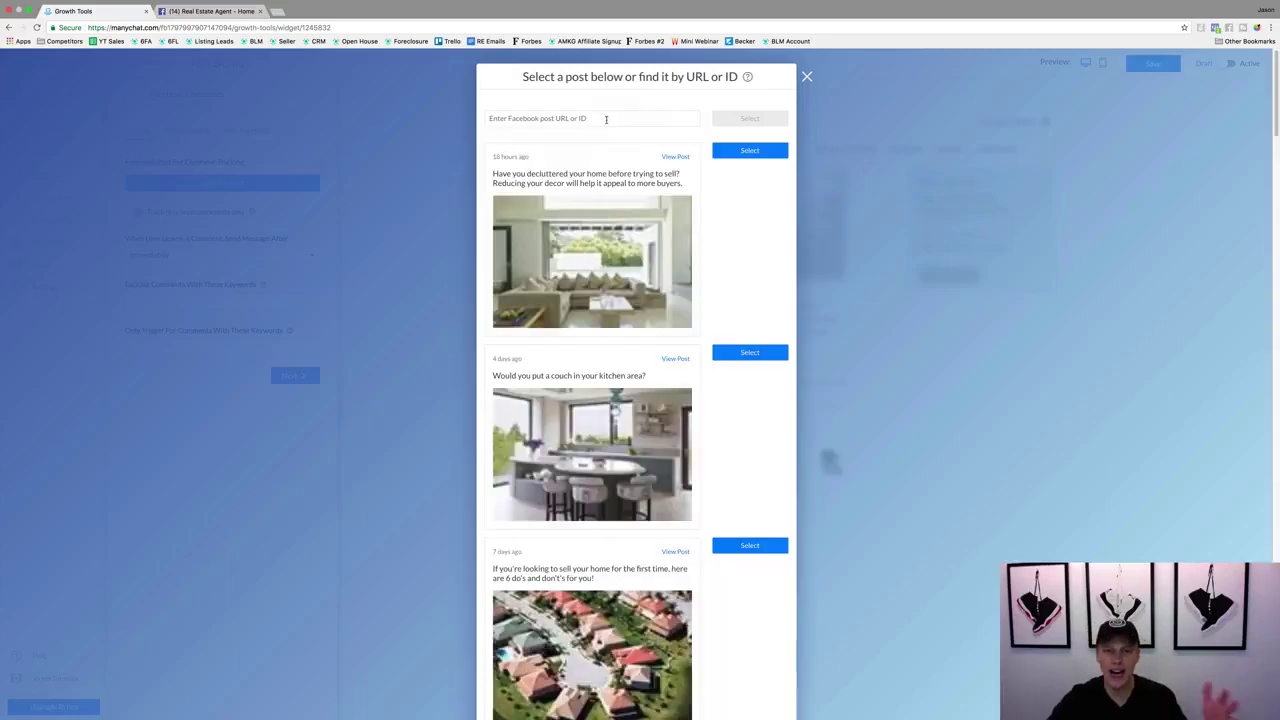
pyautogui.scroll(-5, 589, 305)
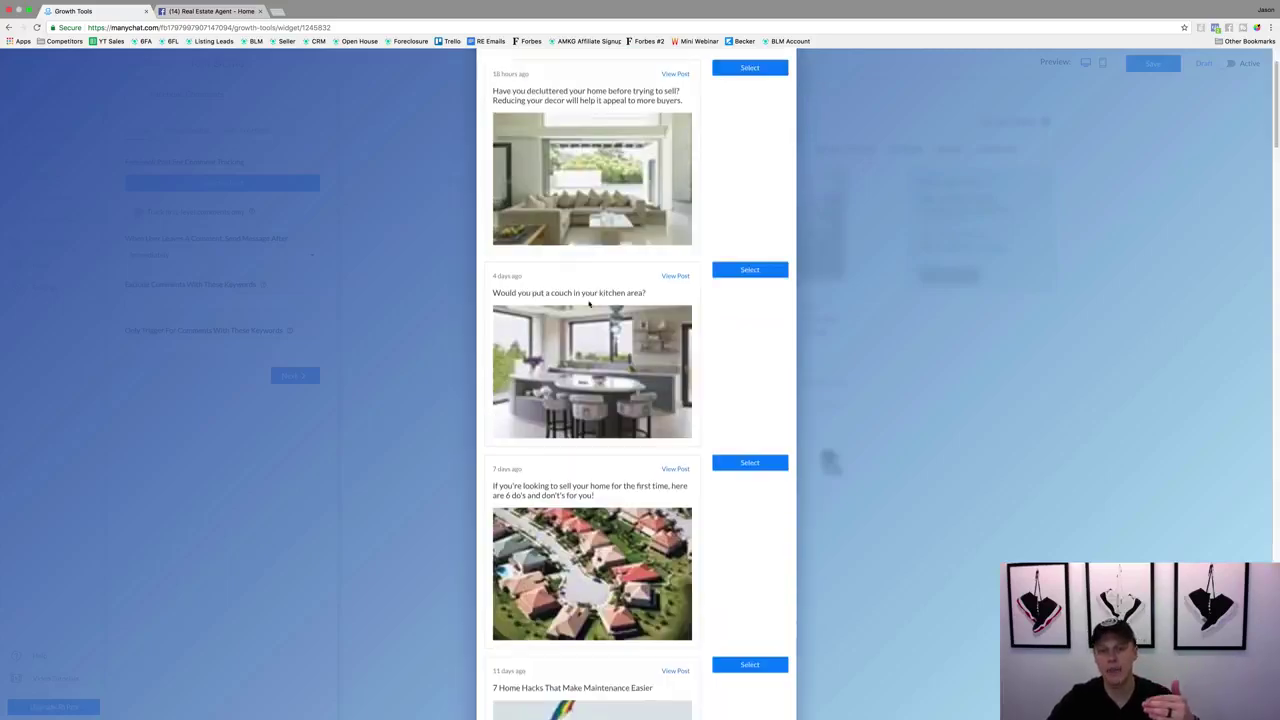
pyautogui.scroll(-3, 590, 305)
pyautogui.scroll(8, 594, 302)
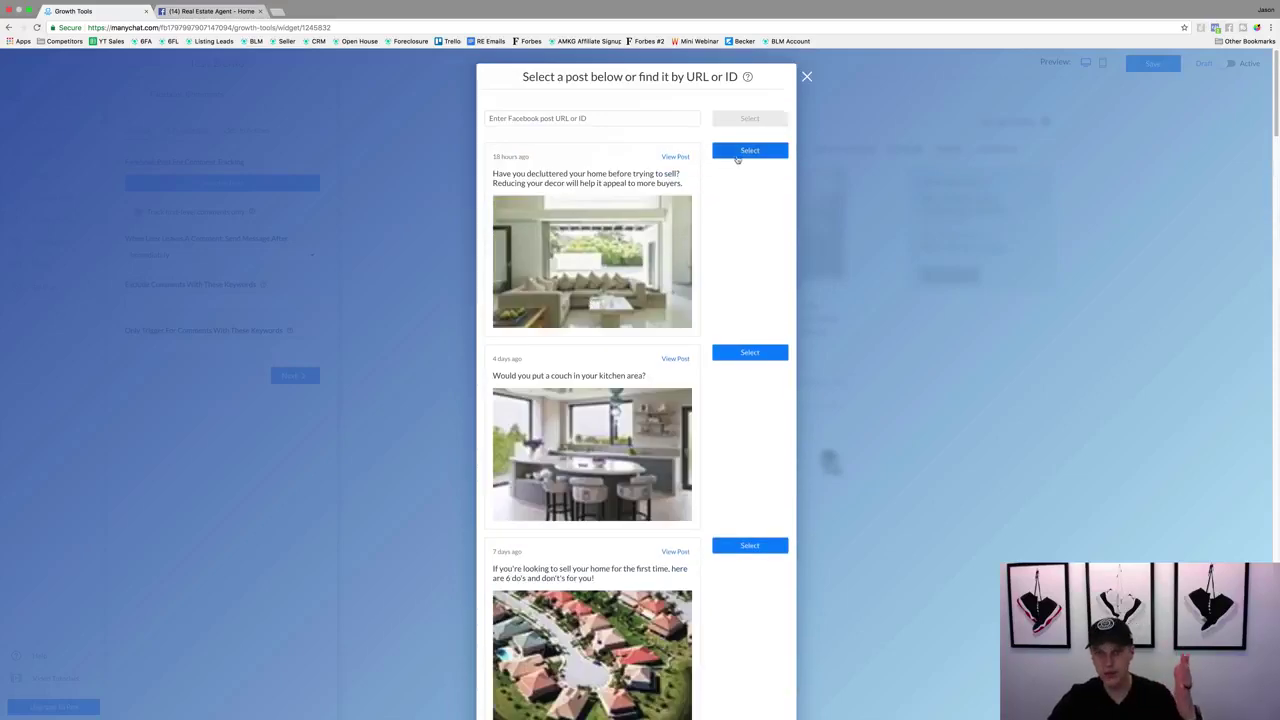
pyautogui.click(745, 153)
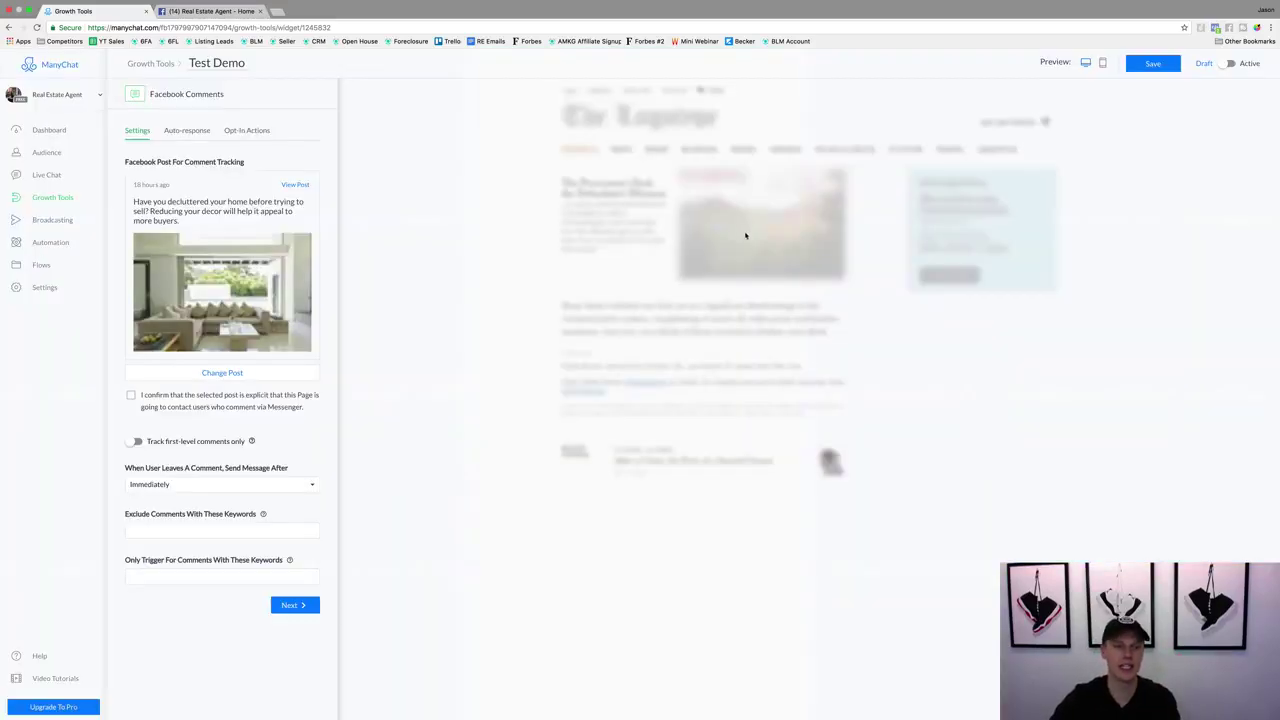
# Confirm that the post is explicit about Messenger contact and enable tracking of first-level comments only
pyautogui.click(130, 398)
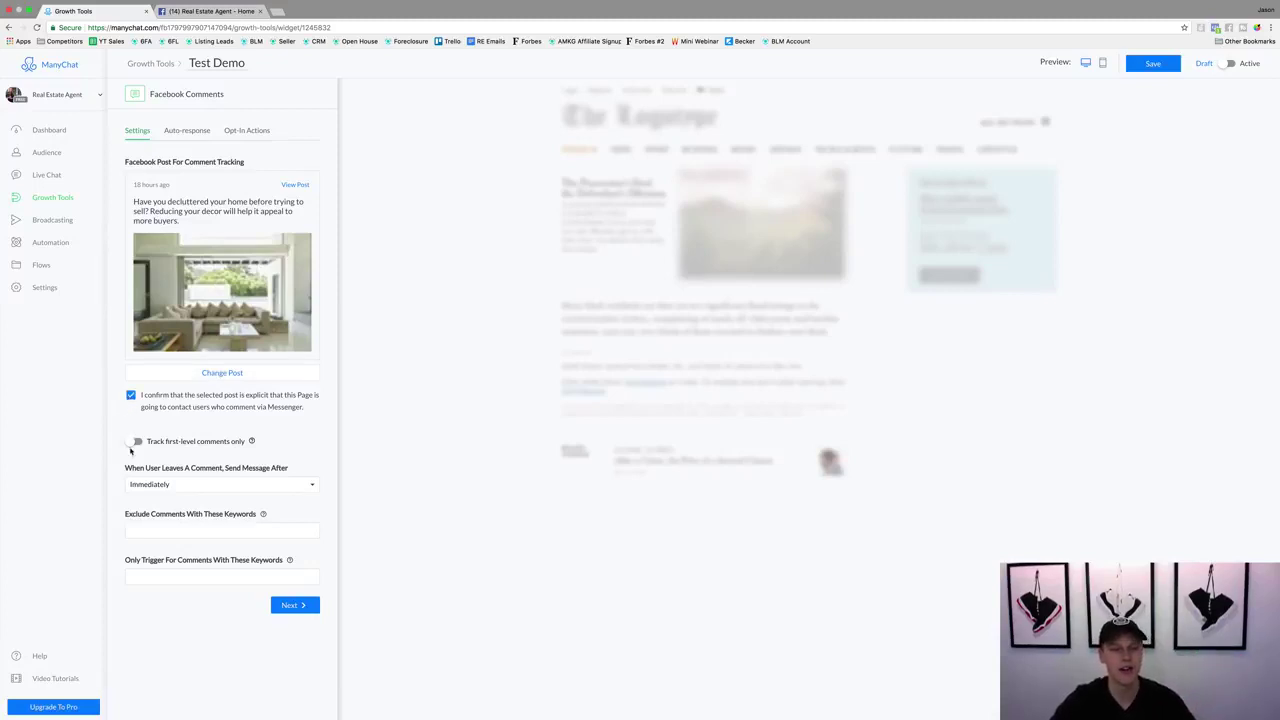
pyautogui.click(134, 442)
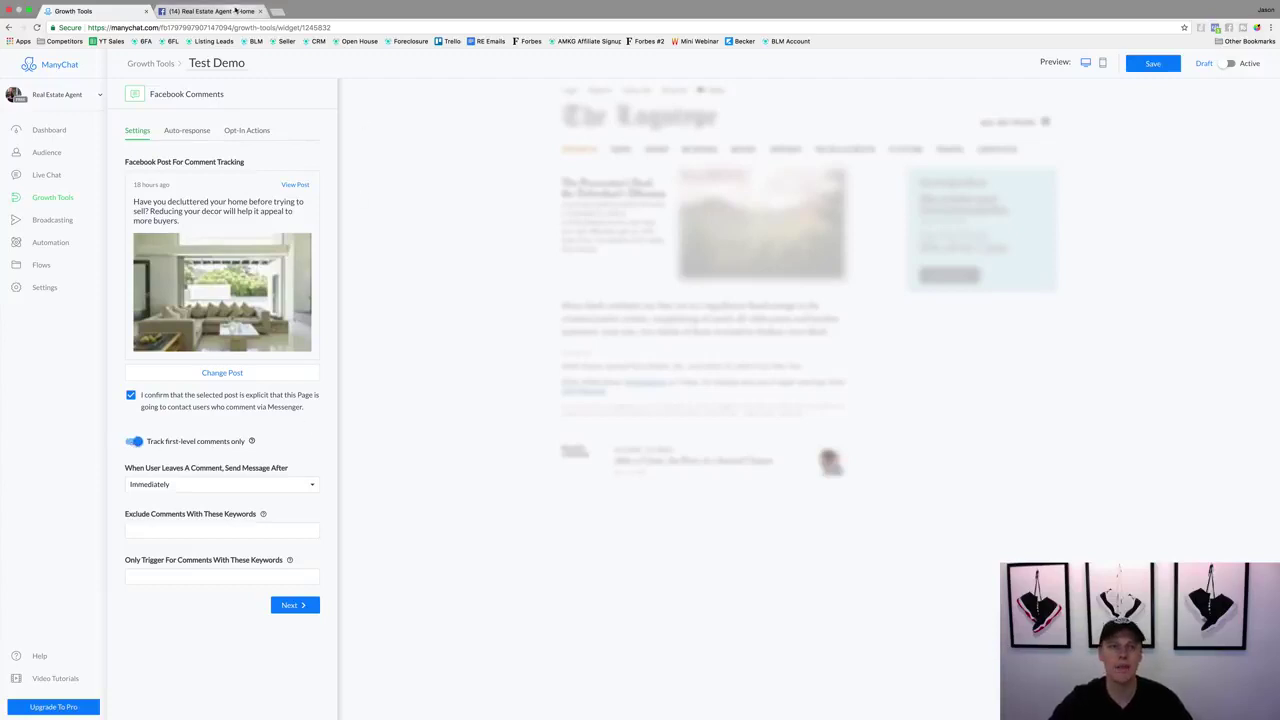
# Switch to the Facebook page and post the comment "Posts" on the decluttering article
pyautogui.click(208, 11)
pyautogui.scroll(-2, 575, 455)
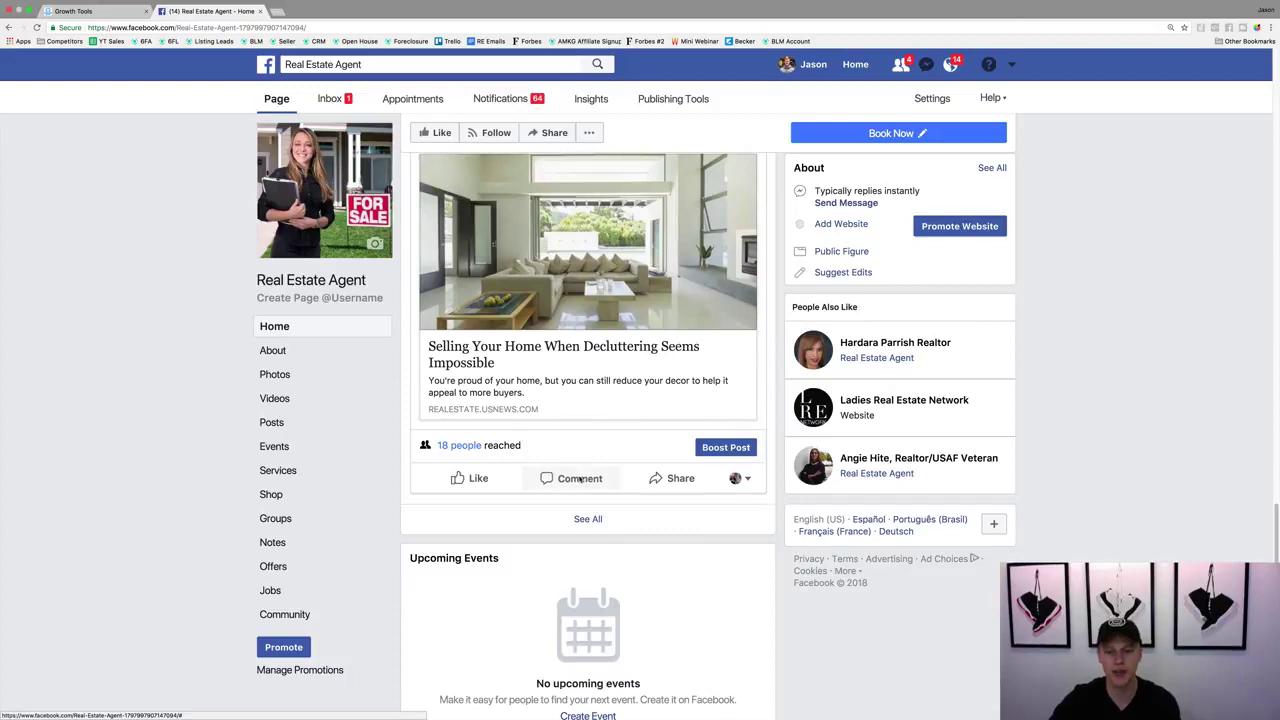
pyautogui.click(575, 478)
pyautogui.write('Posts')
pyautogui.press('Return')
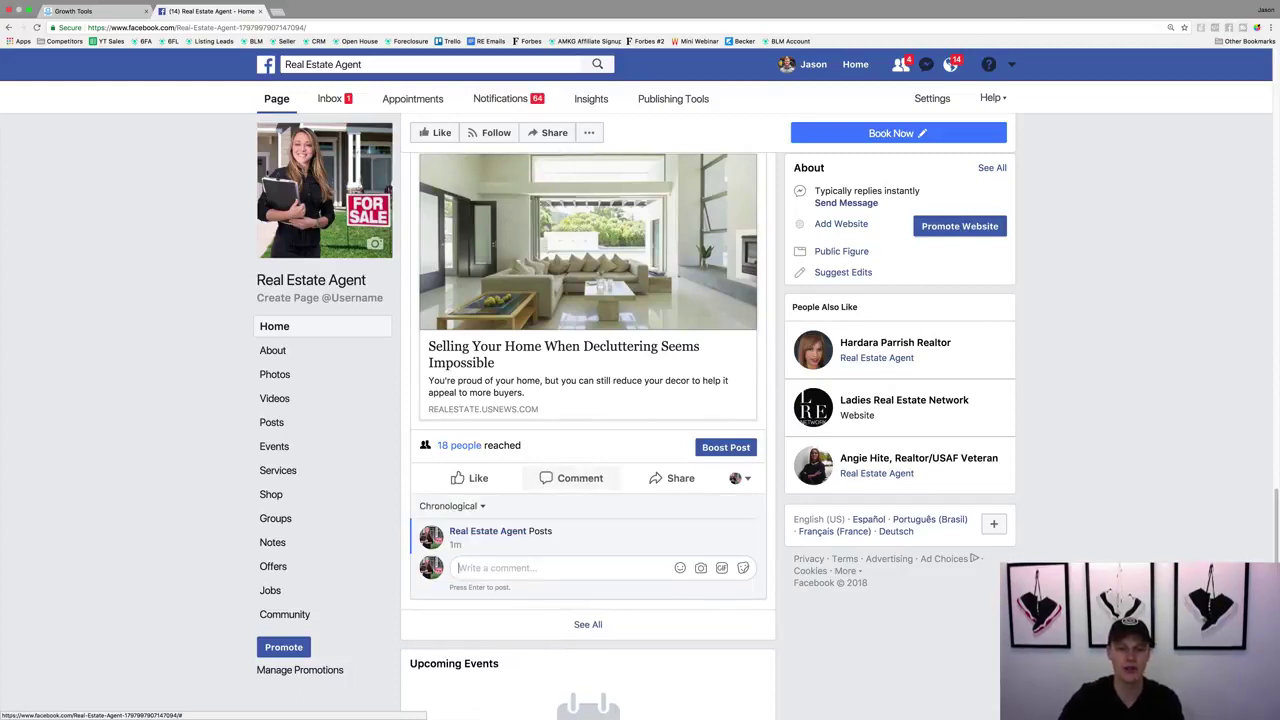
# Reply to the page's "Posts" comment with "Test Post"
pyautogui.click(485, 545)
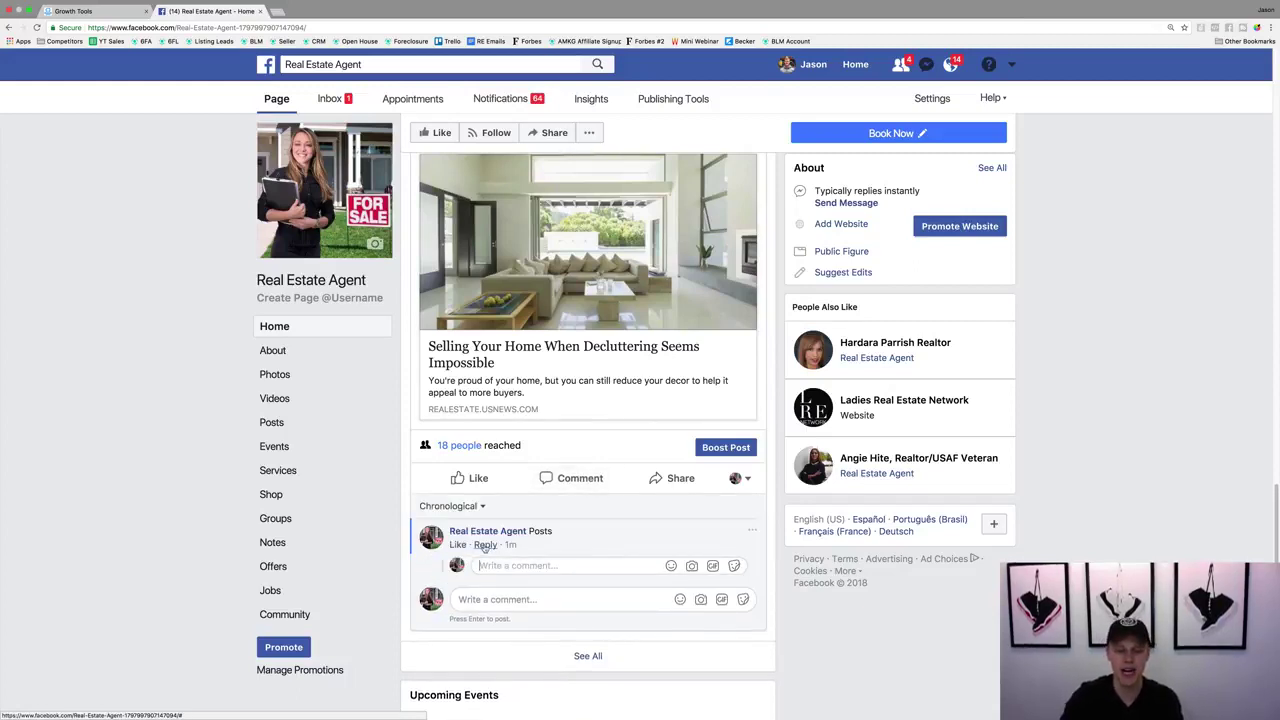
pyautogui.write('Test Post')
pyautogui.press('Return')
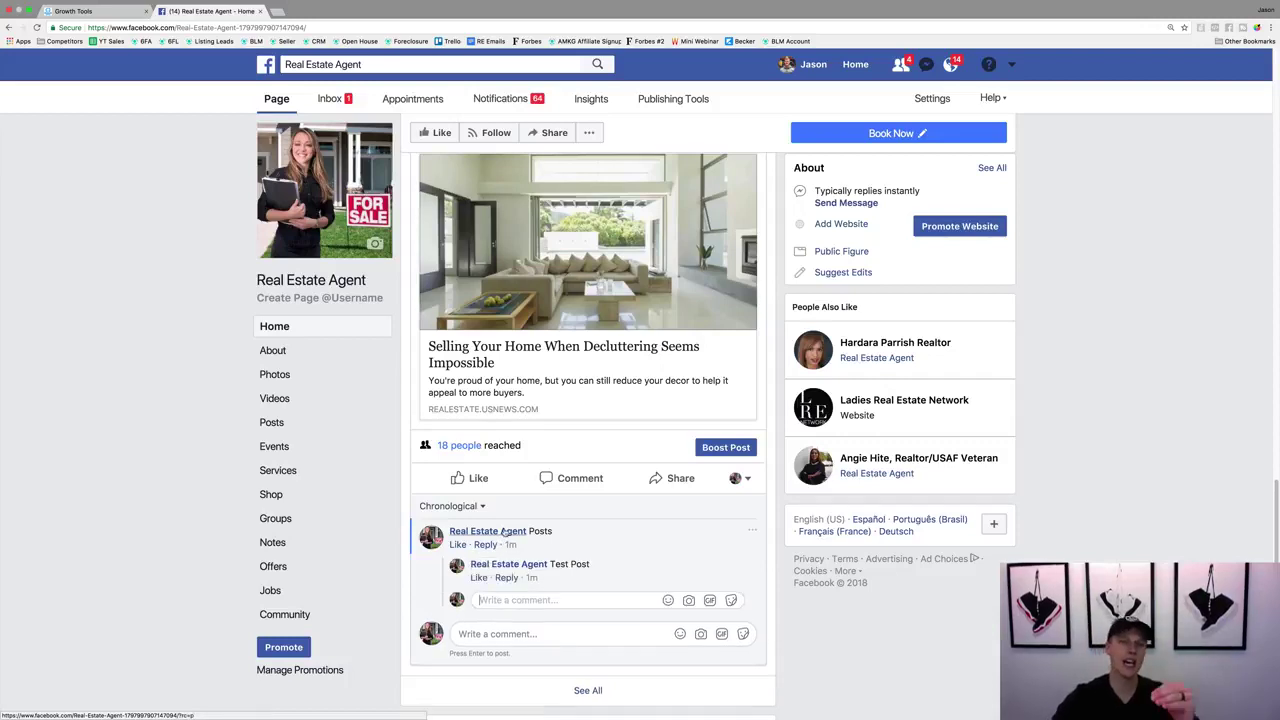
pyautogui.moveTo(504, 532)
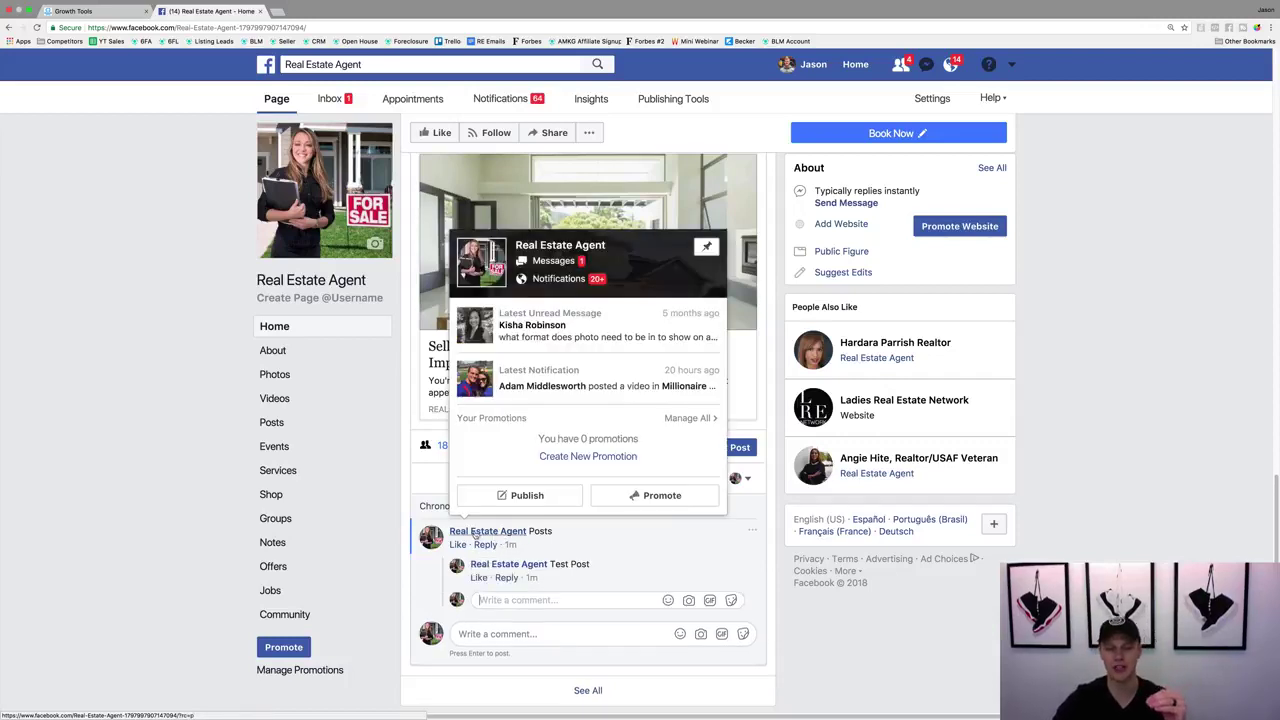
pyautogui.moveTo(512, 566)
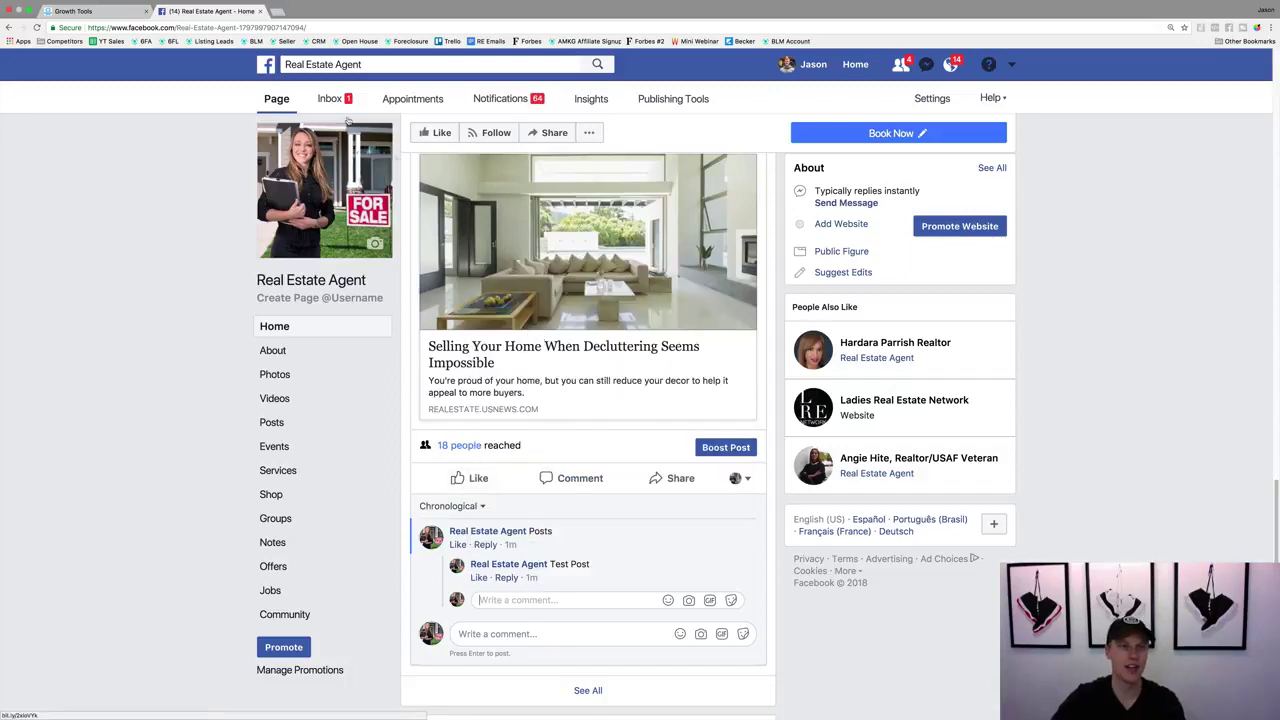
# Return to the Test Demo growth tool in ManyChat and check the available delays for sending the message after a comment
pyautogui.click(111, 14)
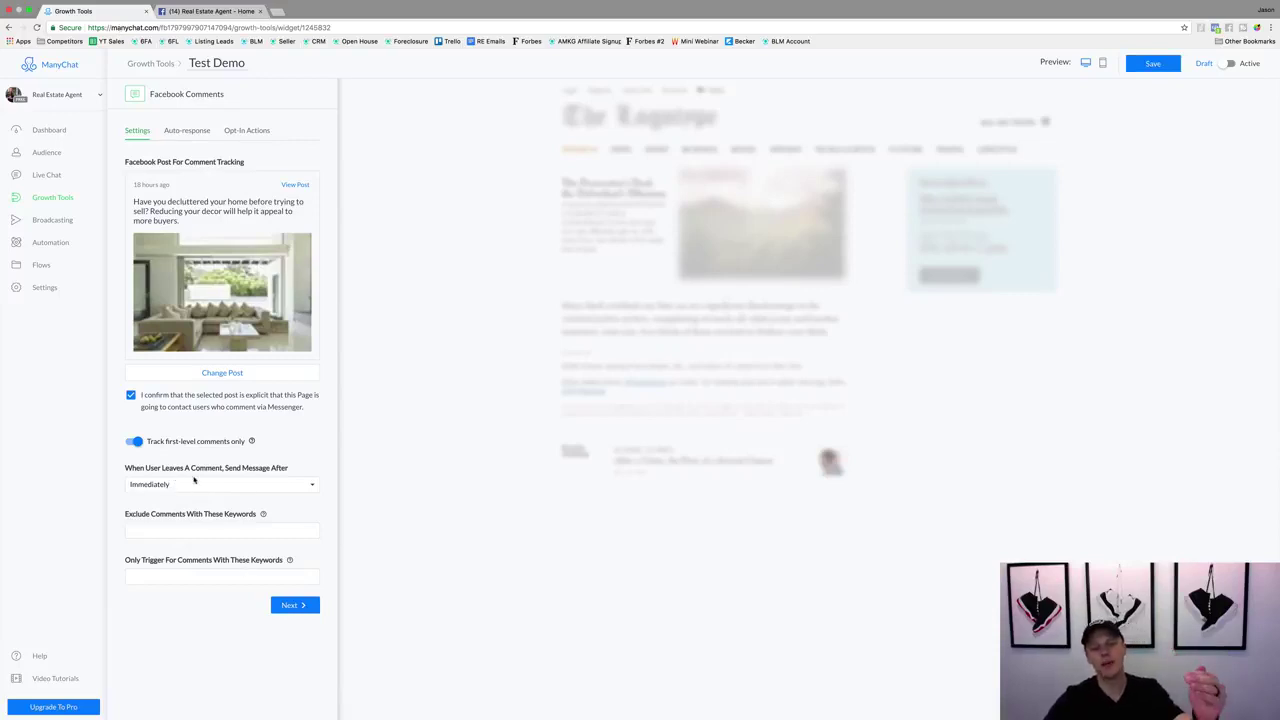
pyautogui.click(235, 485)
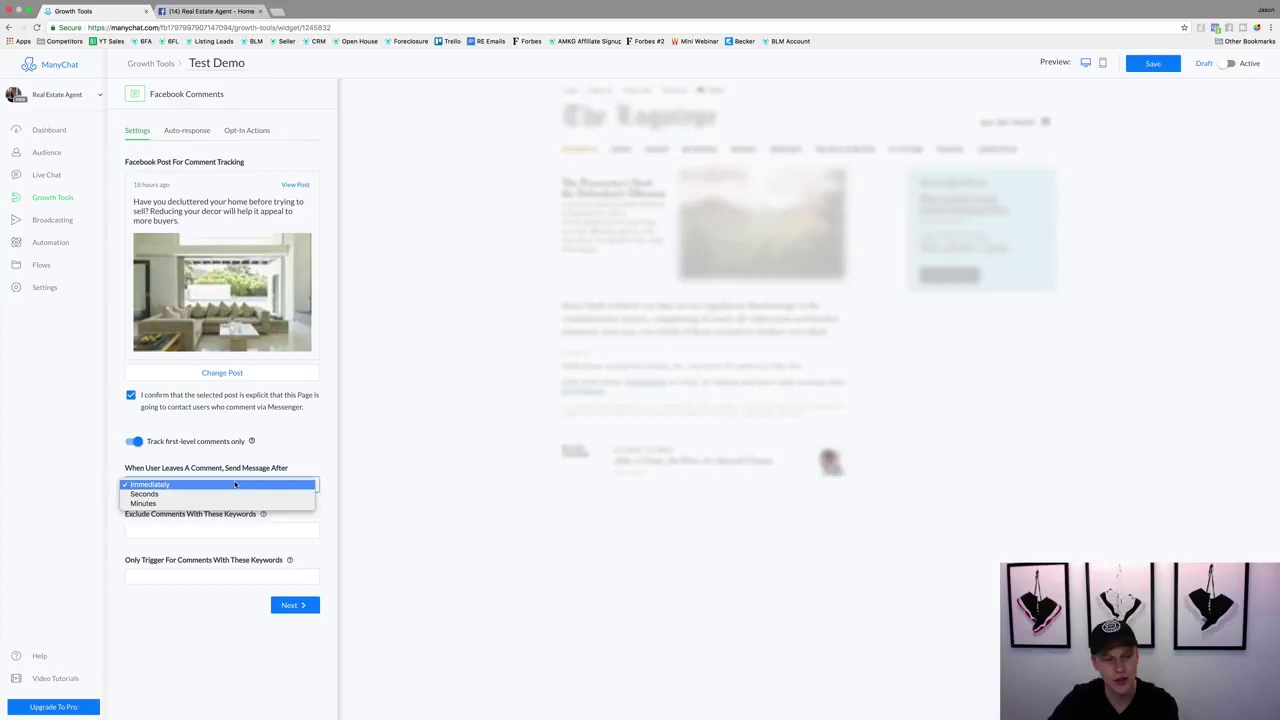
pyautogui.click(316, 455)
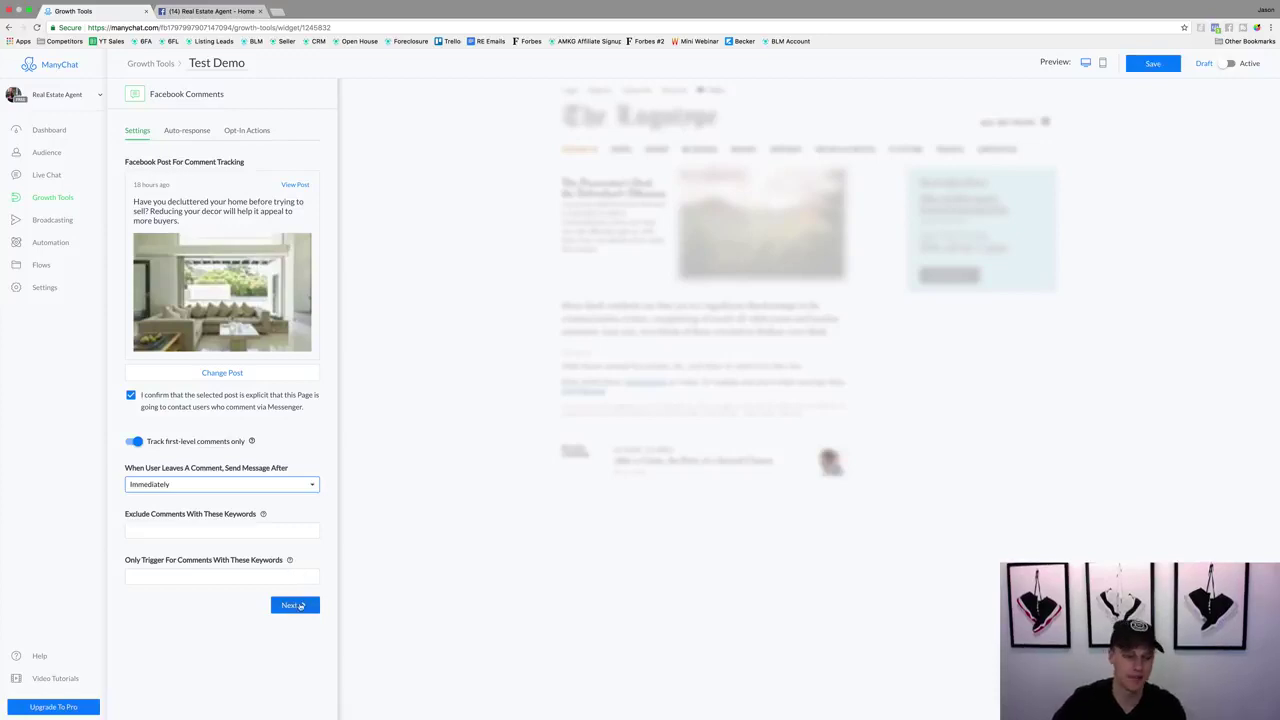
# Proceed to the auto-response and change the name variable in the message to commenters to First Name
pyautogui.click(297, 604)
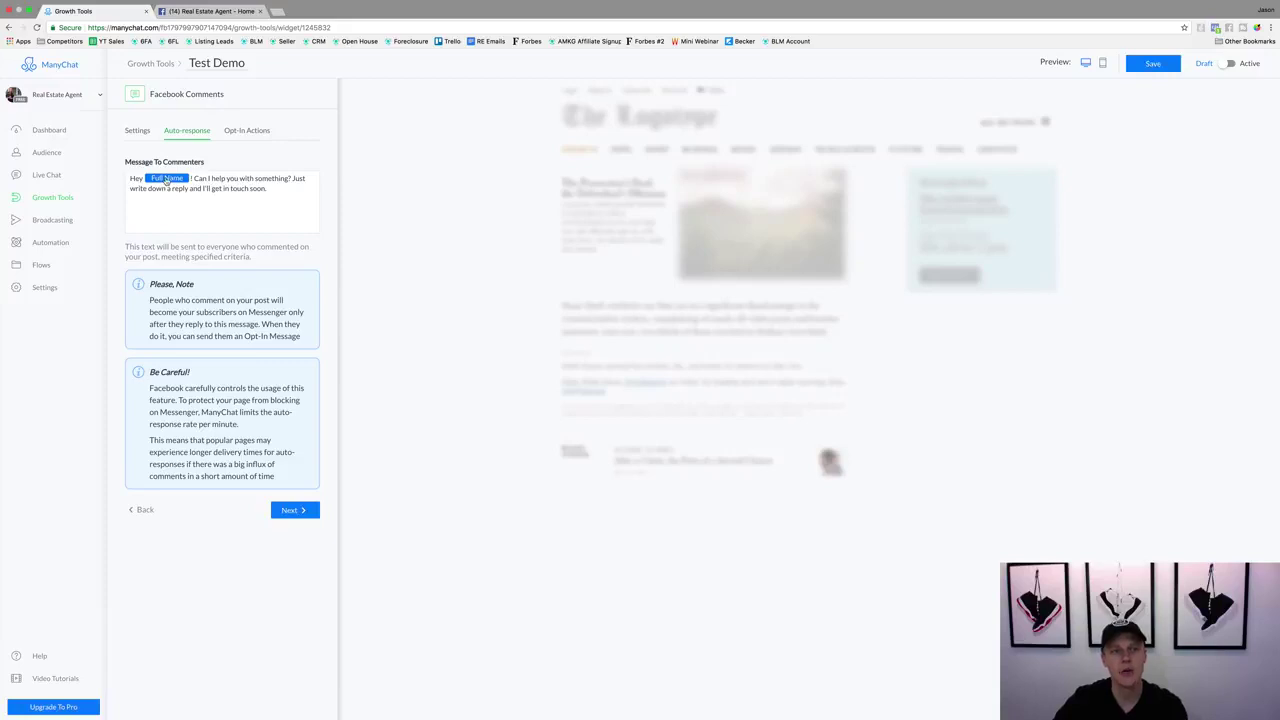
pyautogui.click(166, 179)
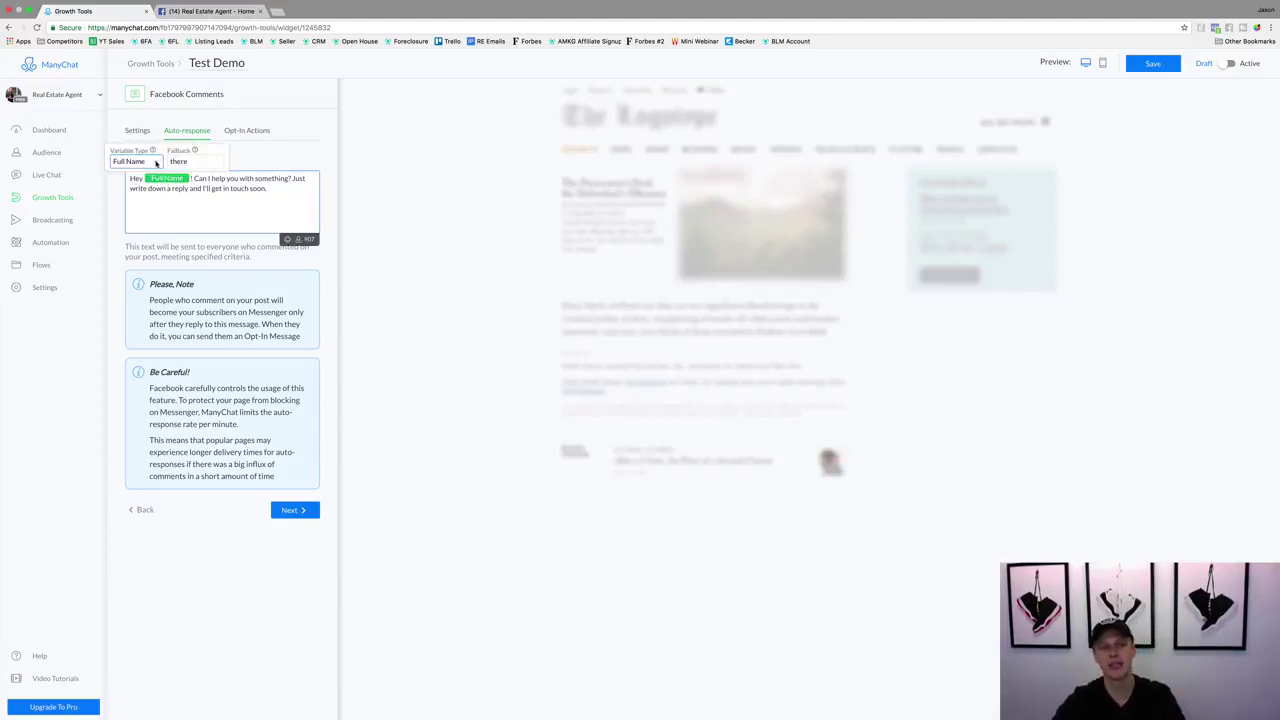
pyautogui.click(156, 162)
pyautogui.click(152, 144)
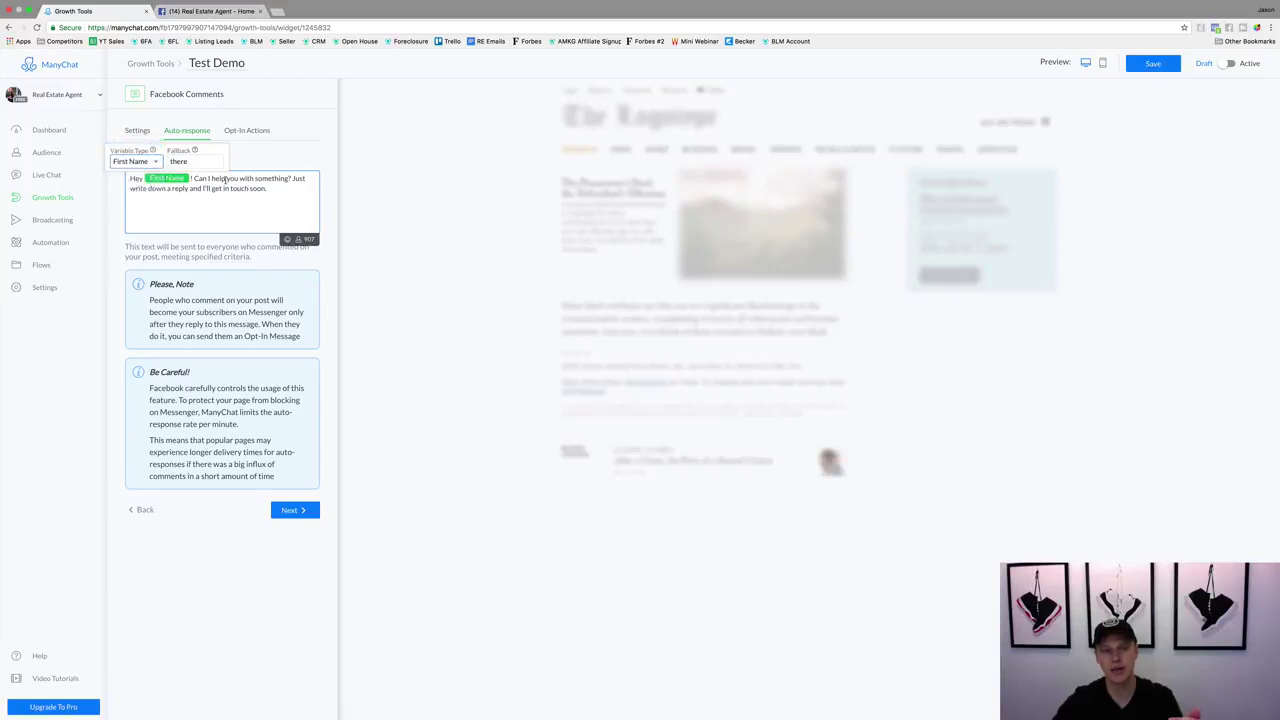
pyautogui.click(280, 174)
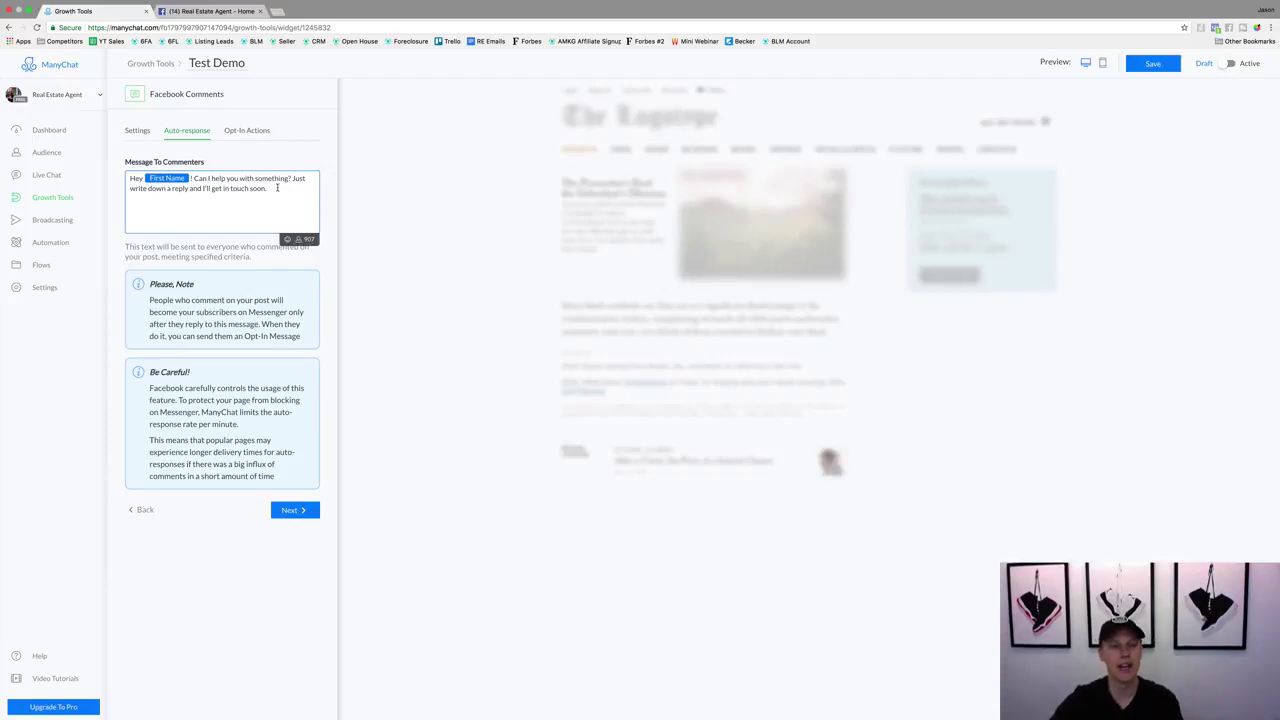
# Replace the message text after the First Name variable with "Here is the info i promised you: LINK" and begin a new paragraph with "Btw,"
pyautogui.moveTo(193, 180); pyautogui.dragTo(329, 206)
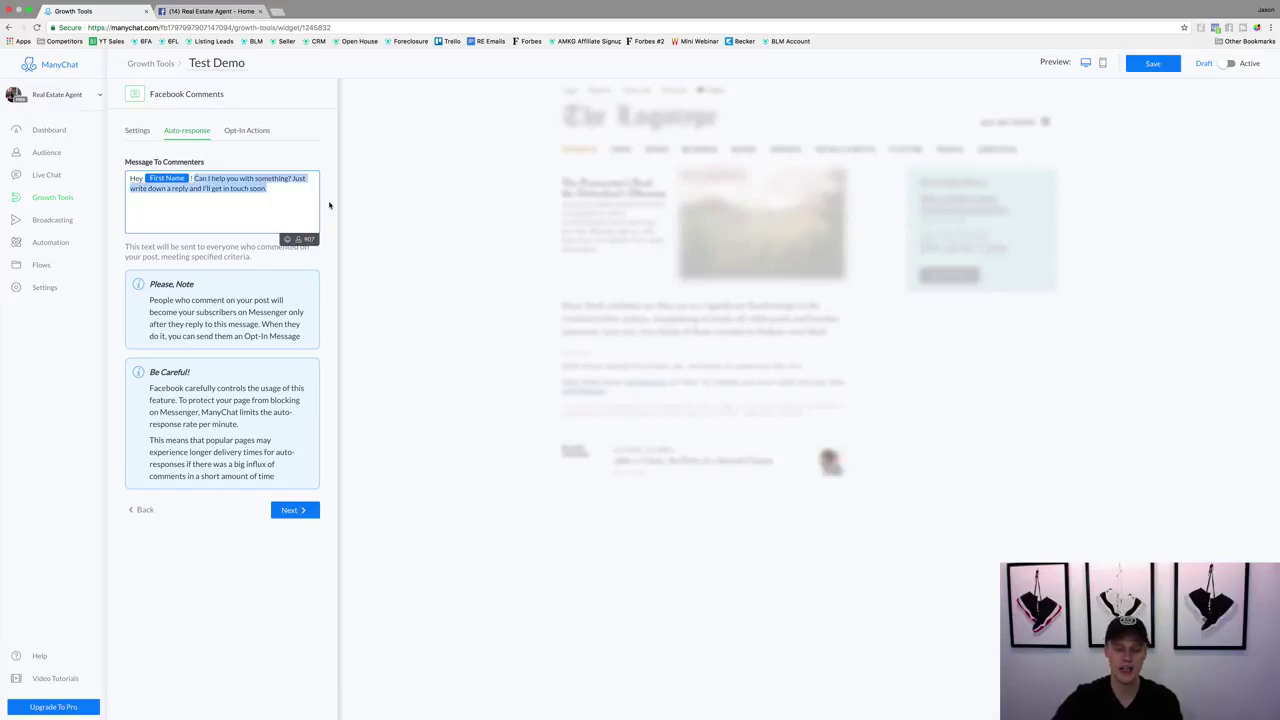
pyautogui.write('Here is the')
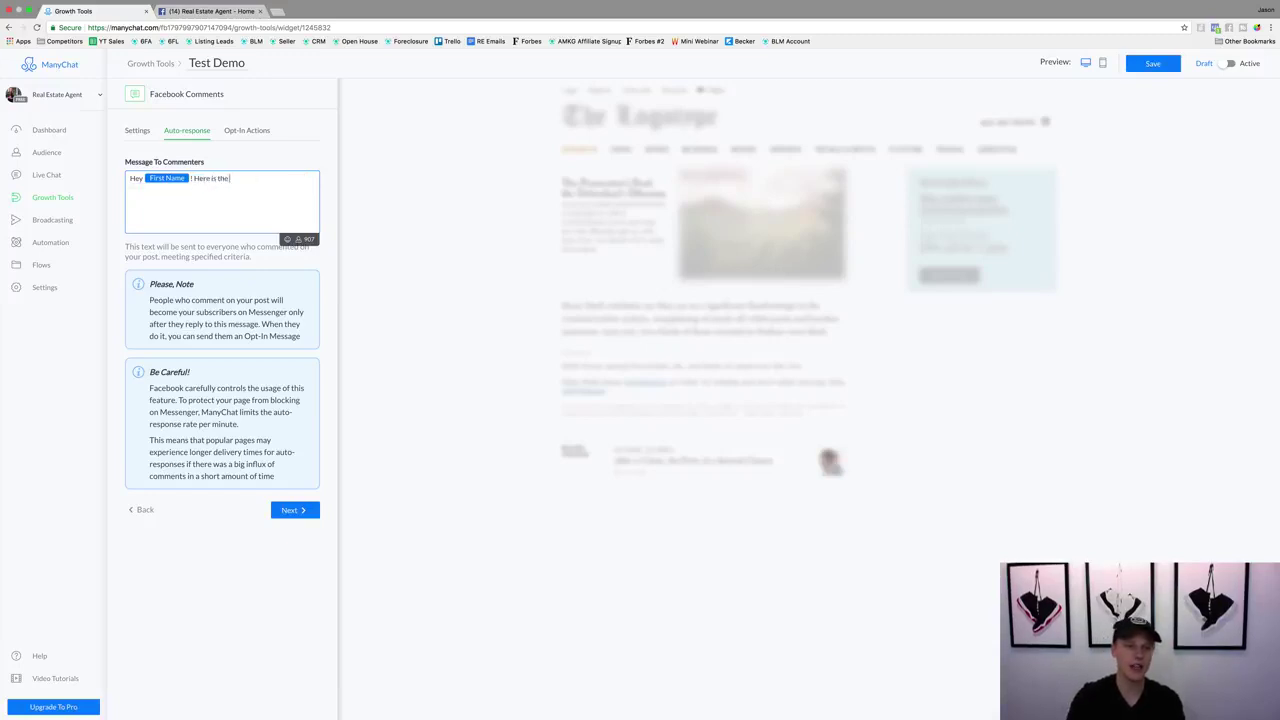
pyautogui.write(' b')
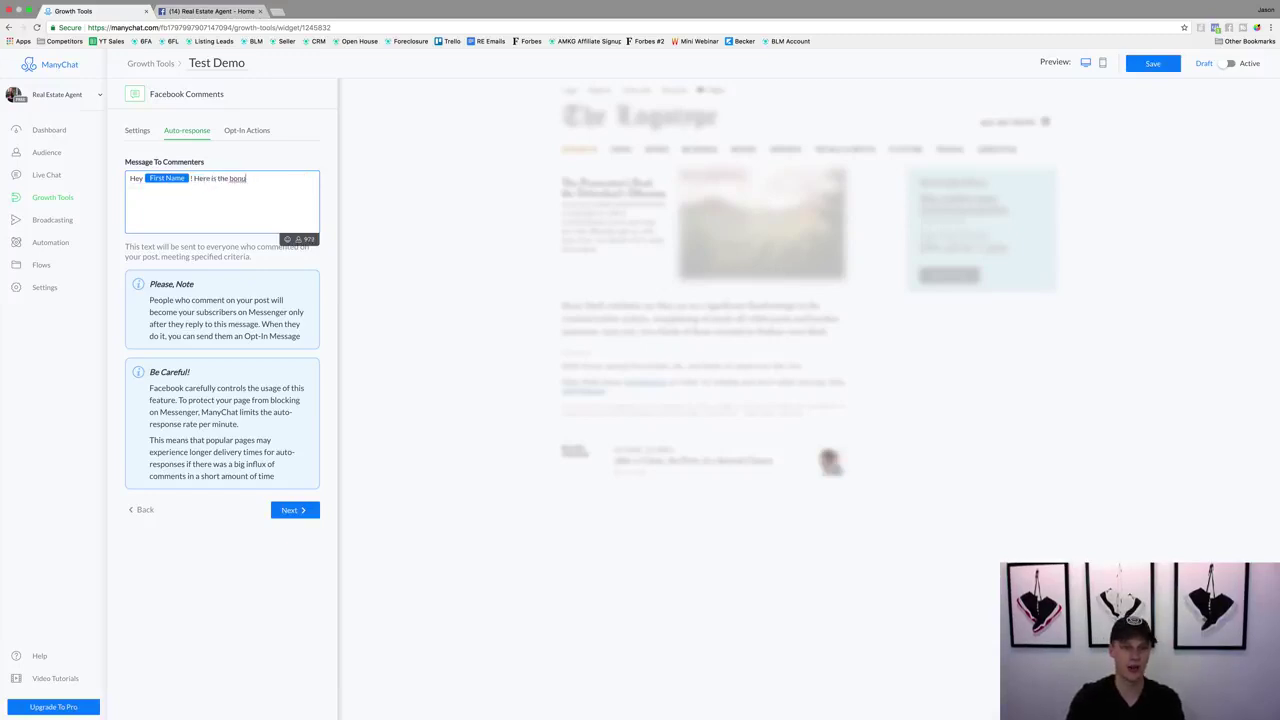
pyautogui.press('BackSpace')
pyautogui.write('info')
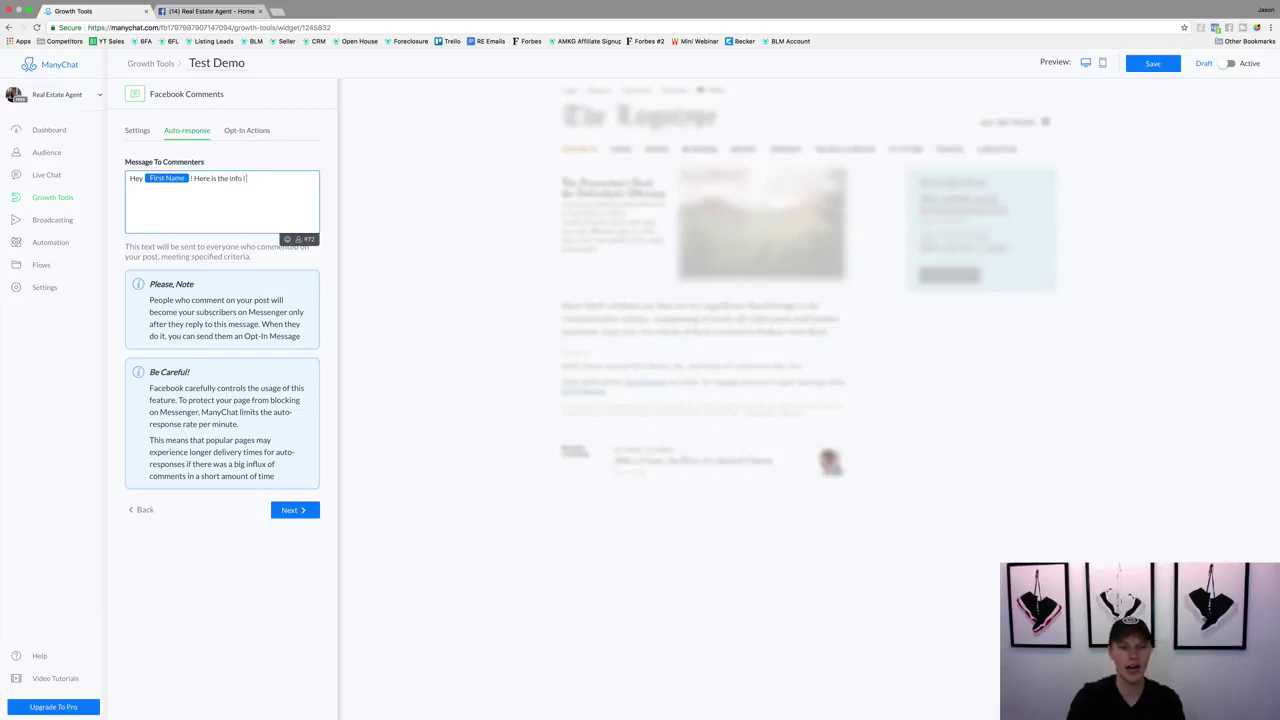
pyautogui.write(' I promised you')
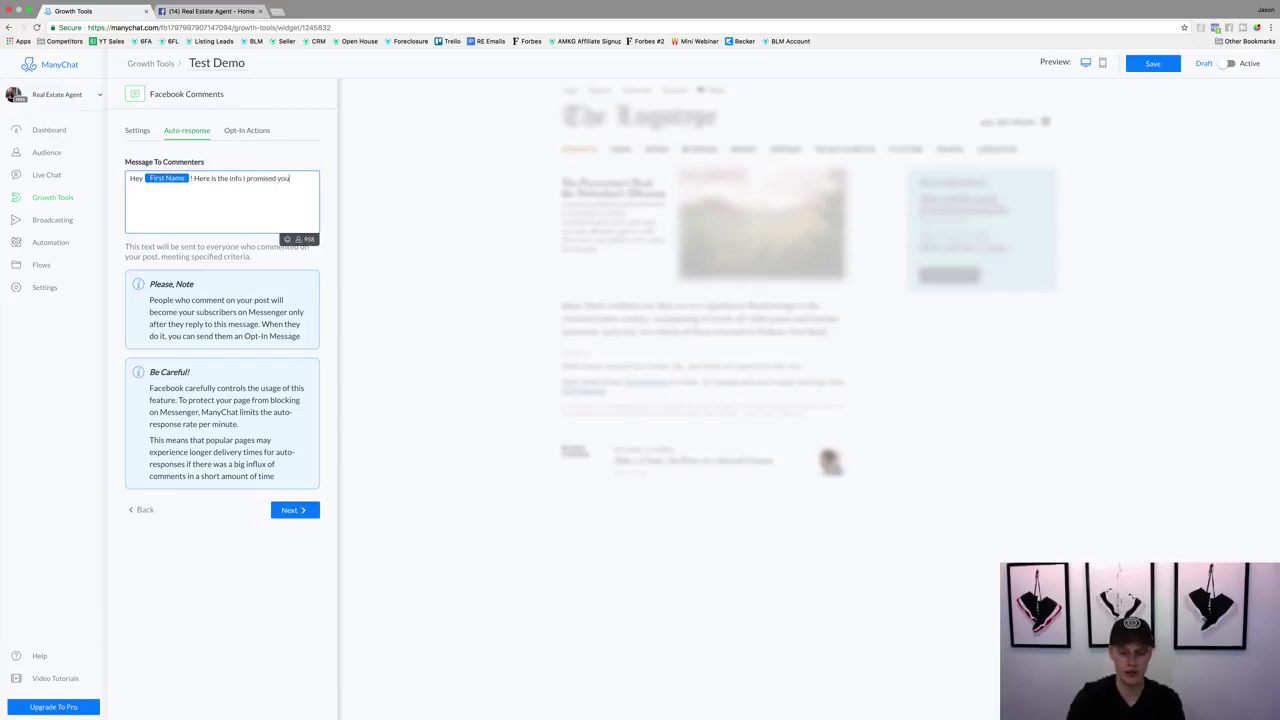
pyautogui.write(': LINK')
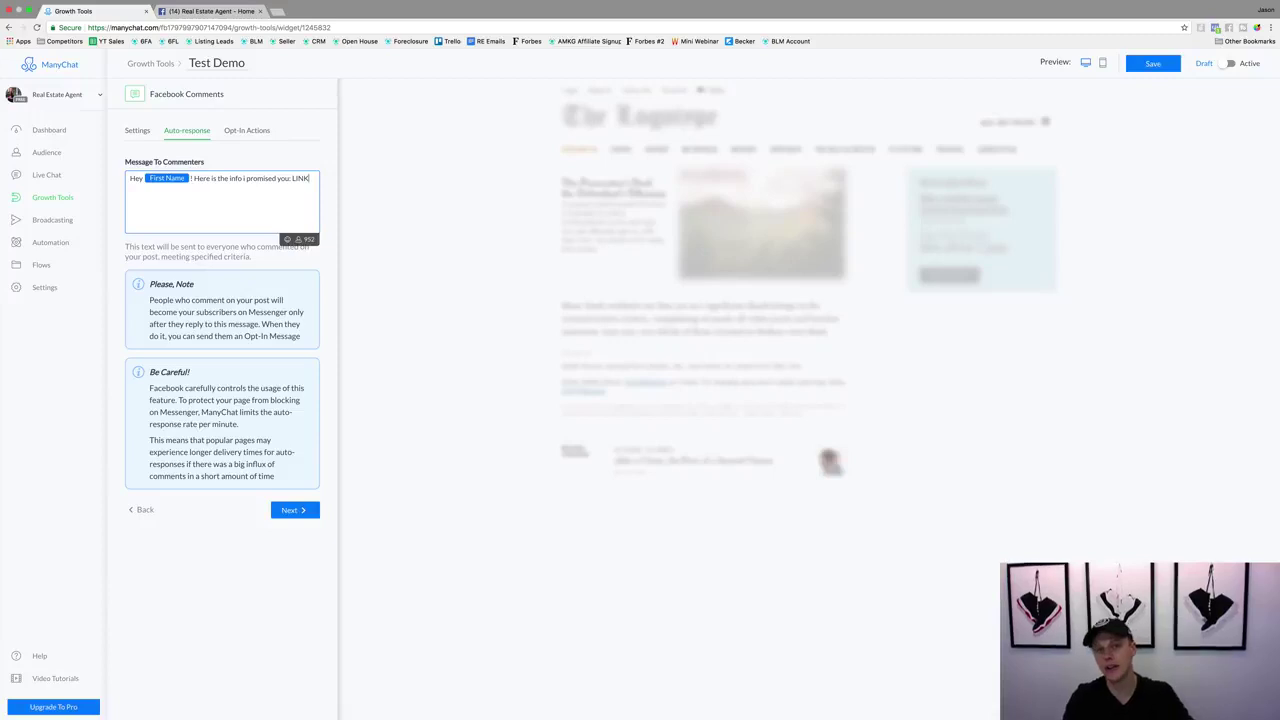
pyautogui.press('Return')
pyautogui.press('Return')
pyautogui.write('Btw,')
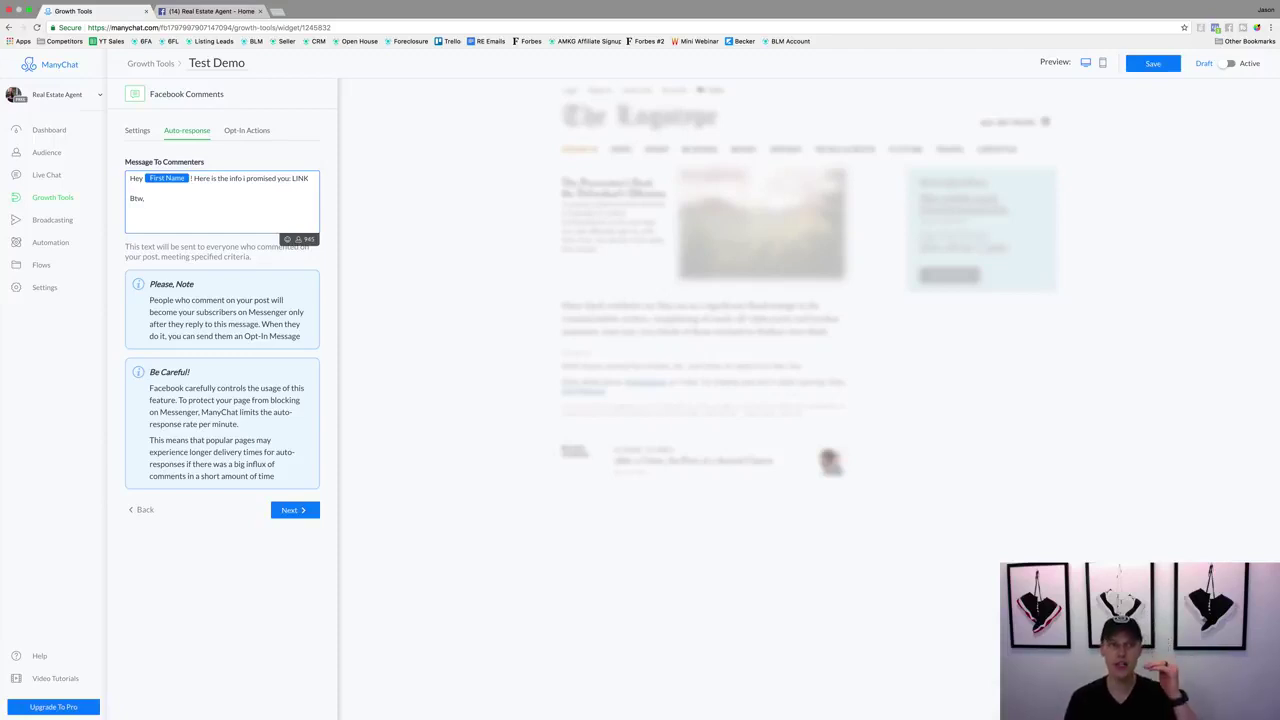
# Open manychat.com in a new browser tab and check the active subscriber count on the dashboard
pyautogui.hotkey('ctrl', 't')
pyautogui.write('manychat.com')
pyautogui.press('Return')
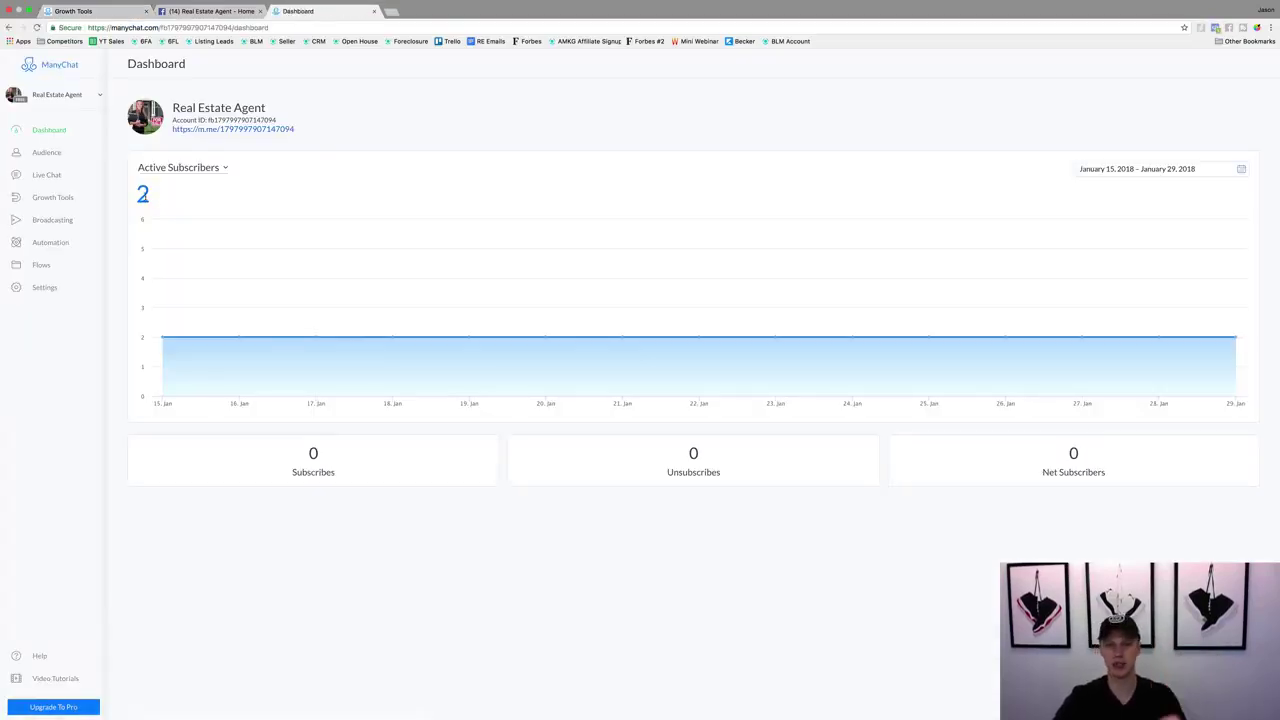
pyautogui.moveTo(150, 197); pyautogui.dragTo(138, 193)
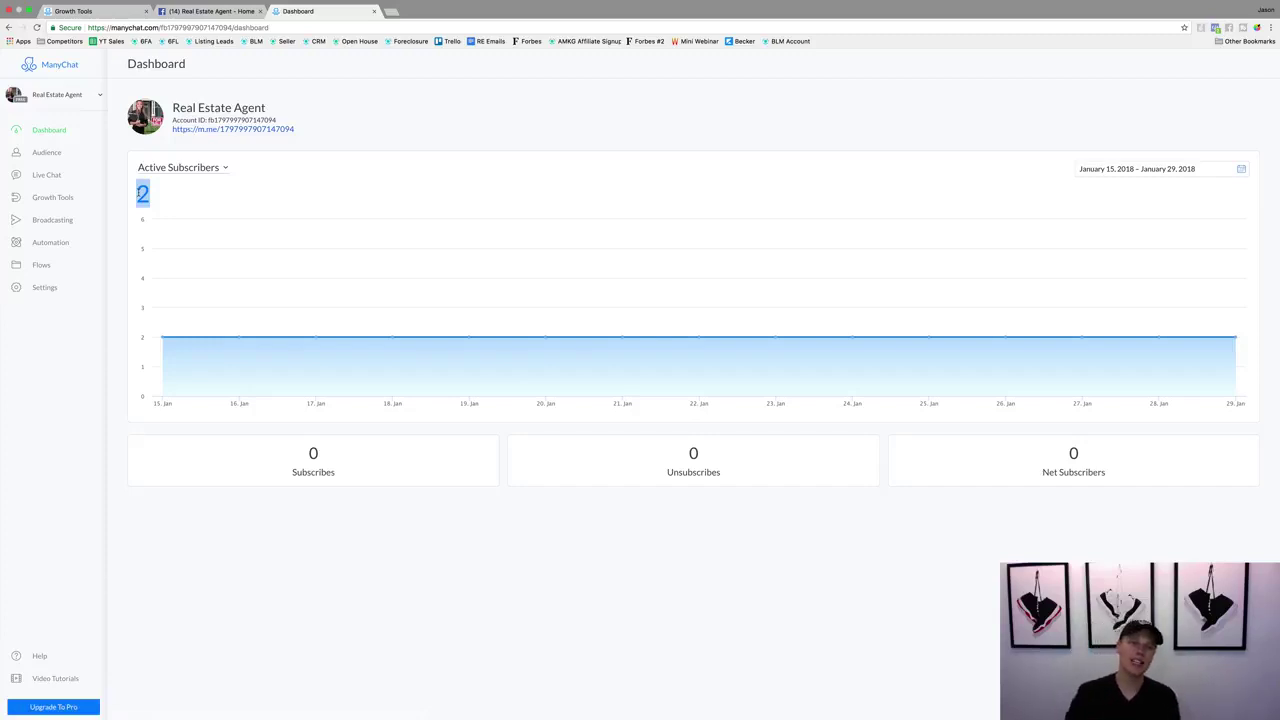
pyautogui.click(160, 196)
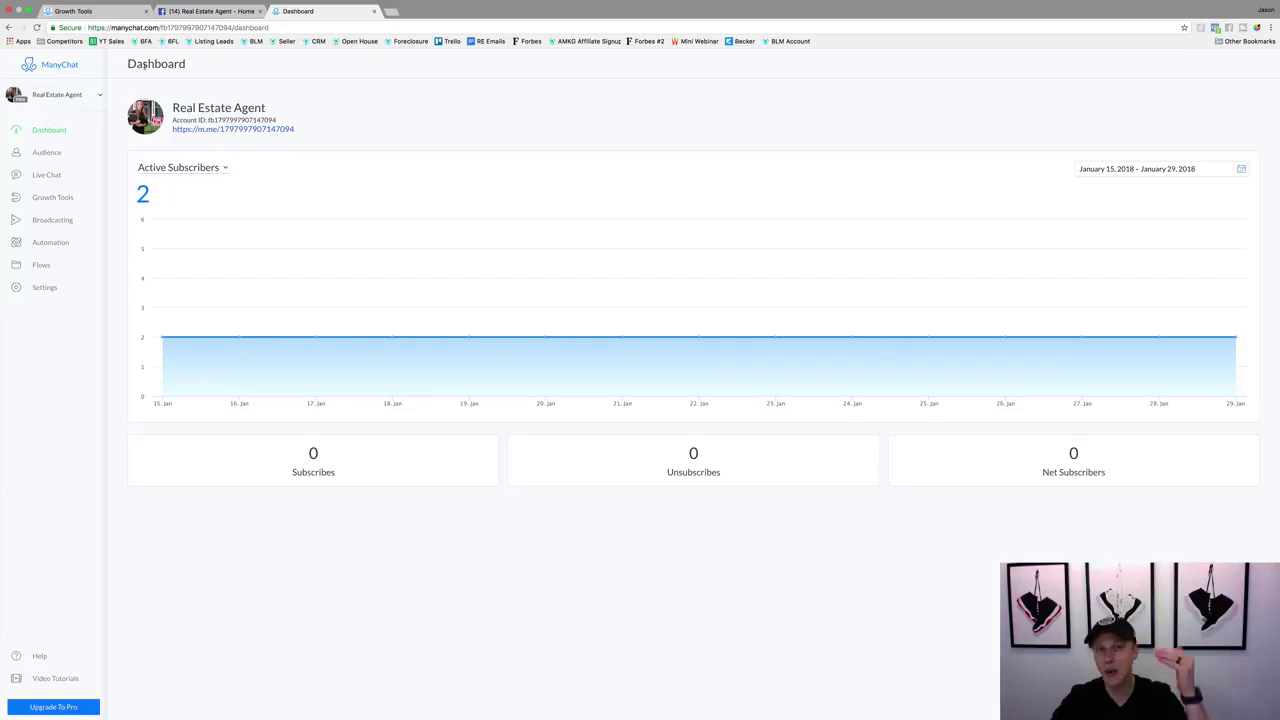
# Return to the Test Demo growth tool, complete the "Btw," line with "how soon are you looking to move?" and save the auto-response
pyautogui.click(122, 13)
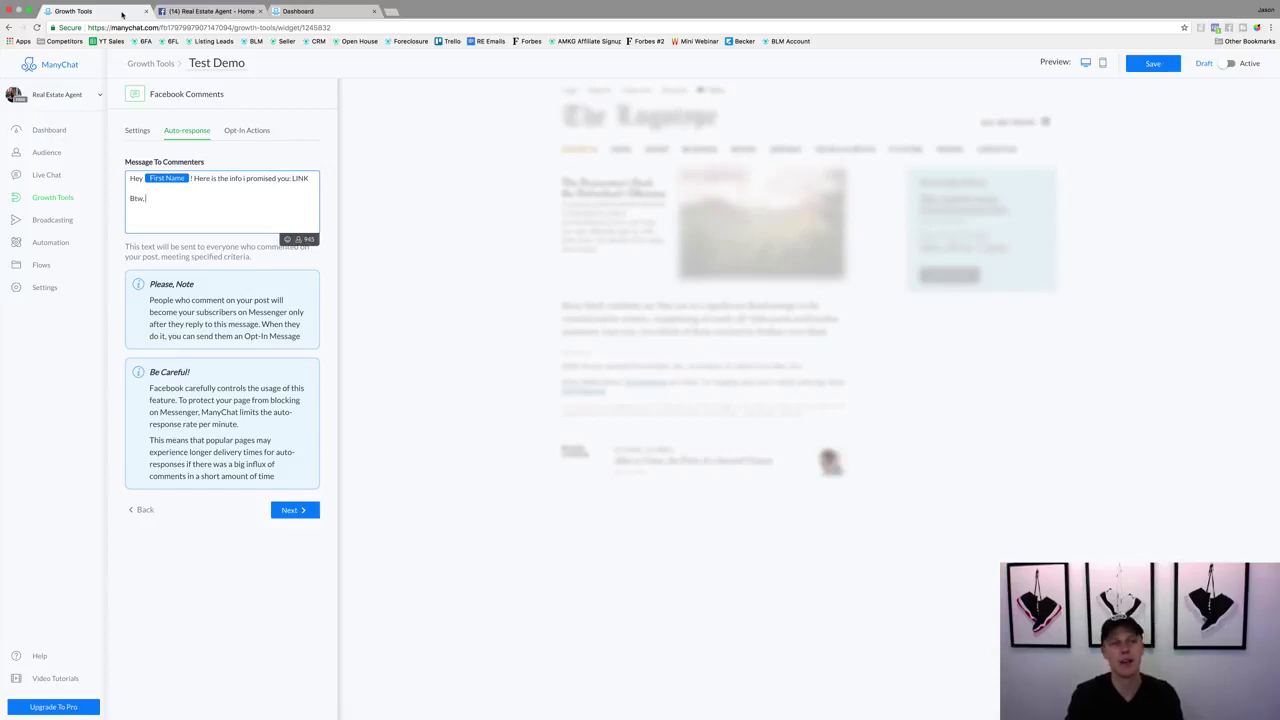
pyautogui.write('how soon ar')
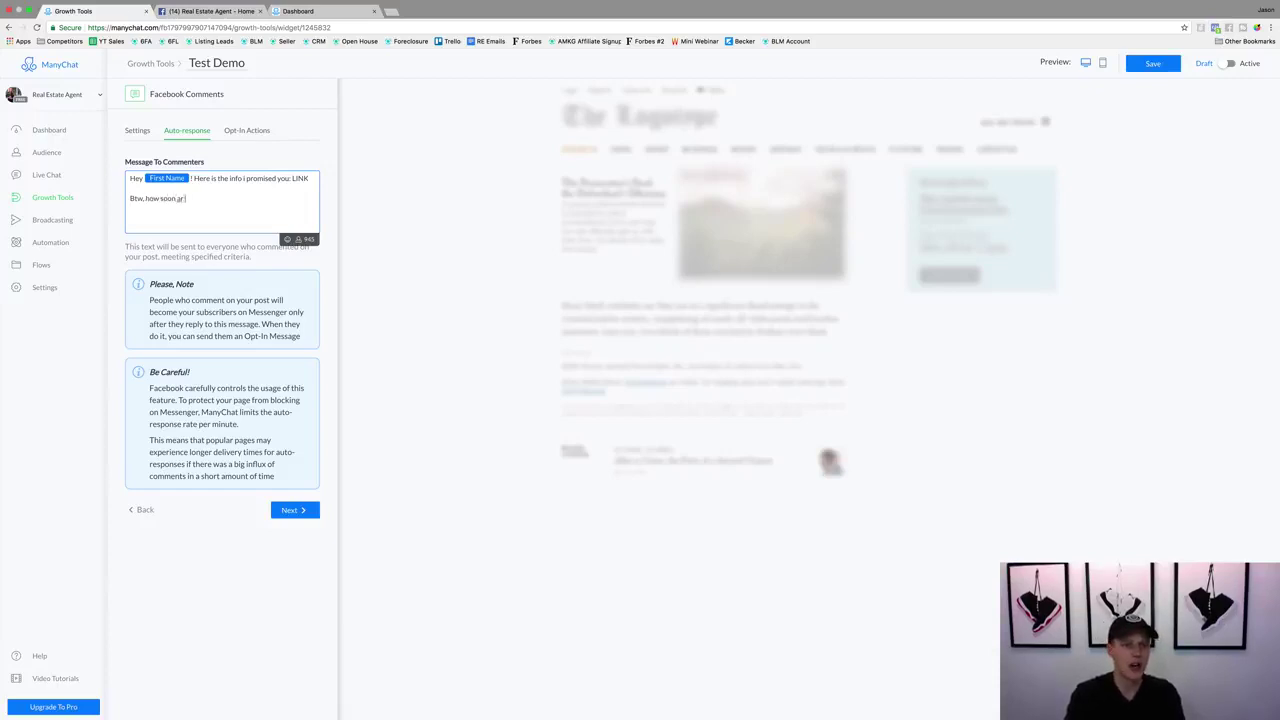
pyautogui.write('e you lookin')
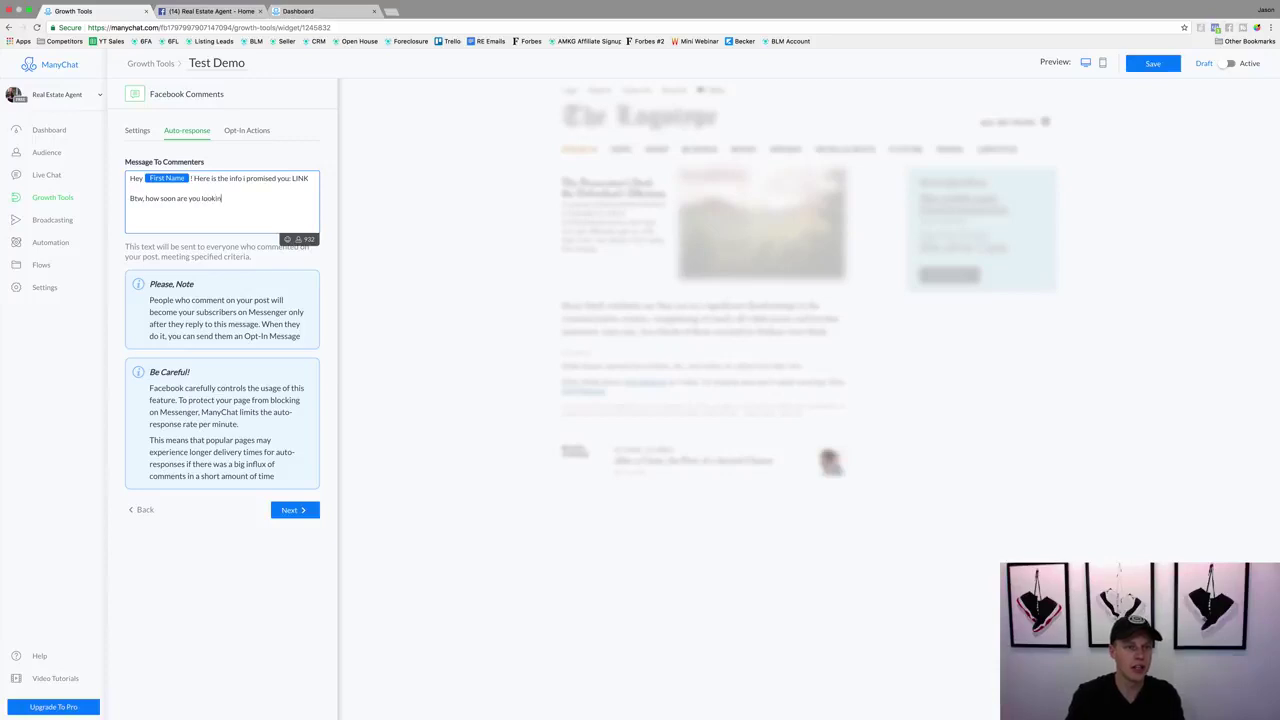
pyautogui.write('g to move?')
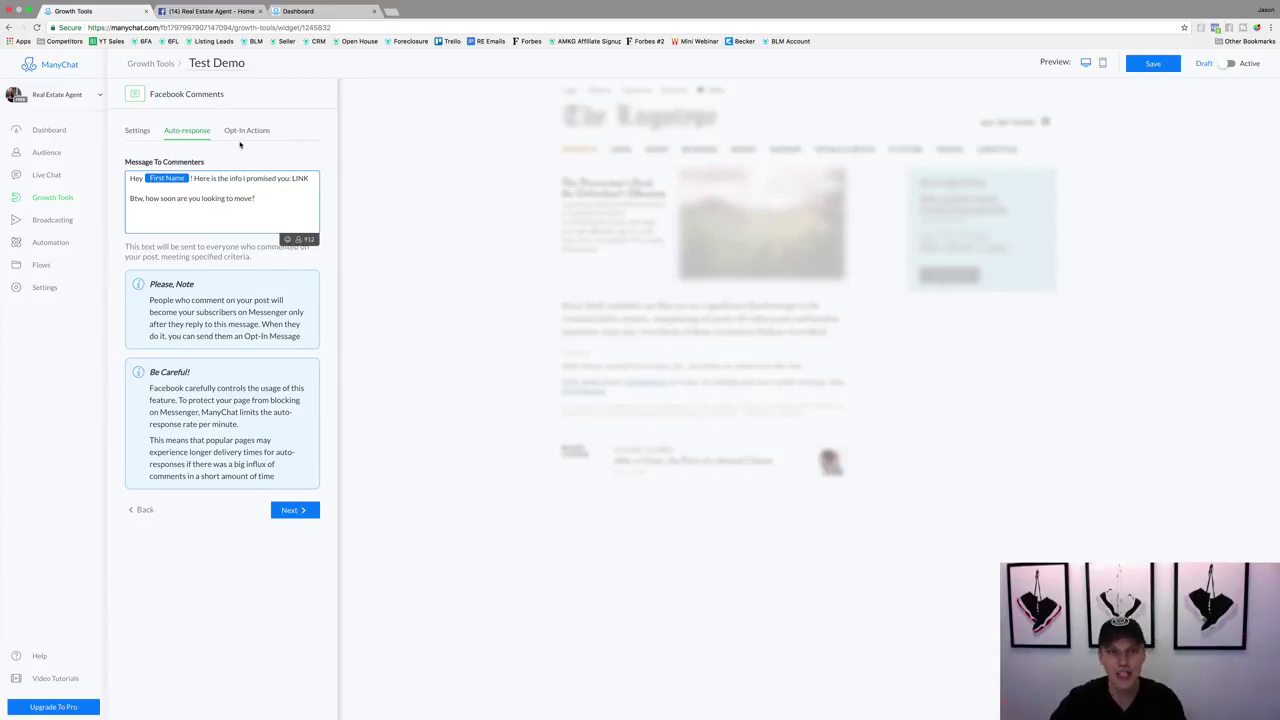
pyautogui.click(1164, 62)
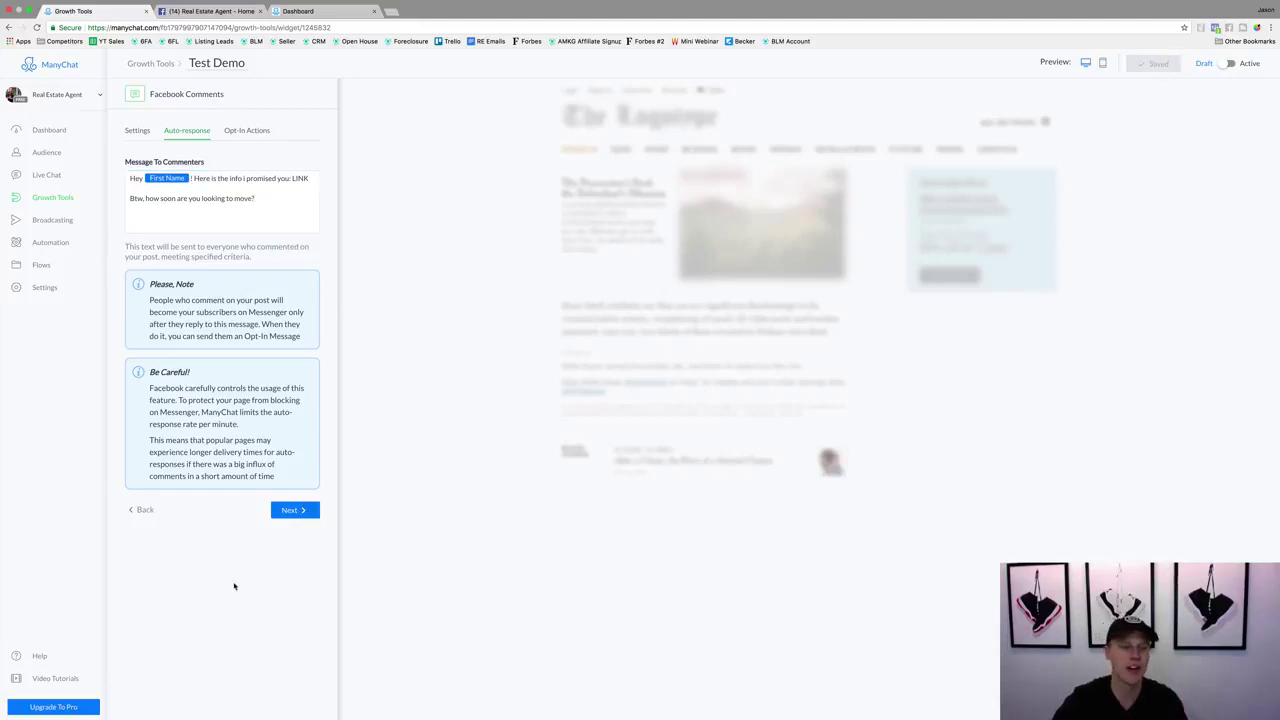
# Set the opt-in sending option to "Send to everyone who replies", recheck the auto-response message and save the growth tool
pyautogui.click(294, 510)
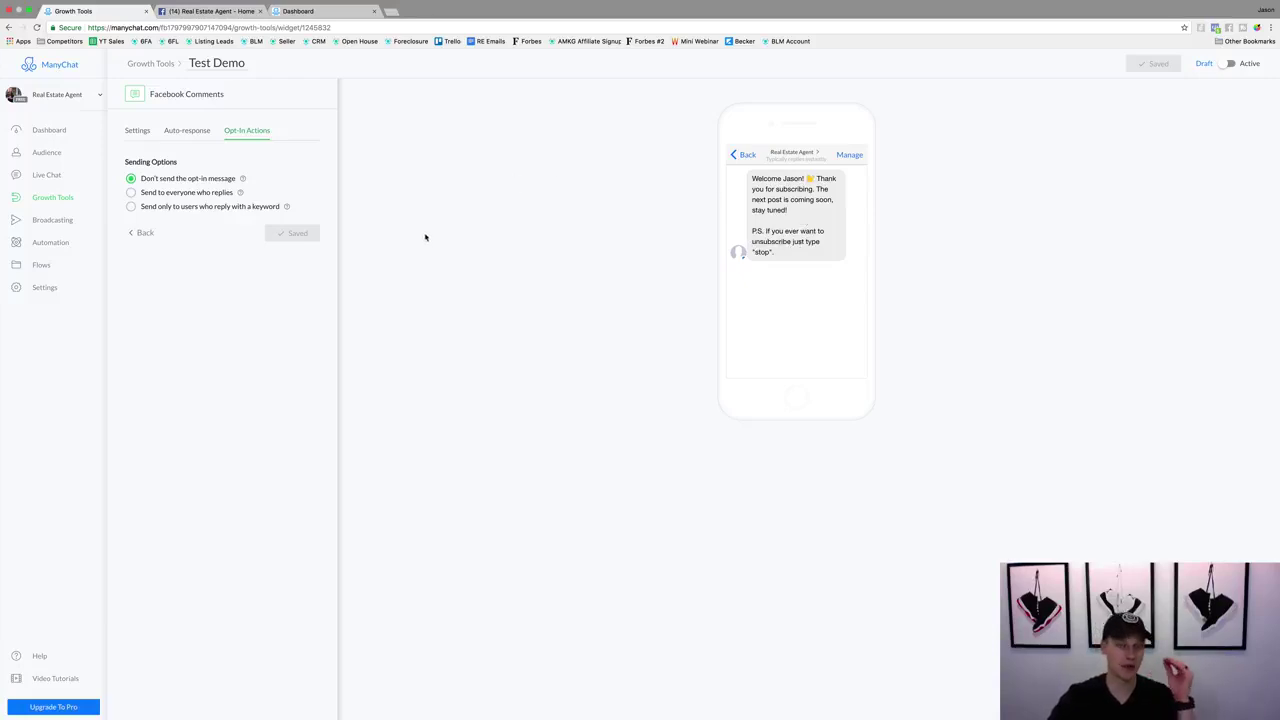
pyautogui.click(131, 193)
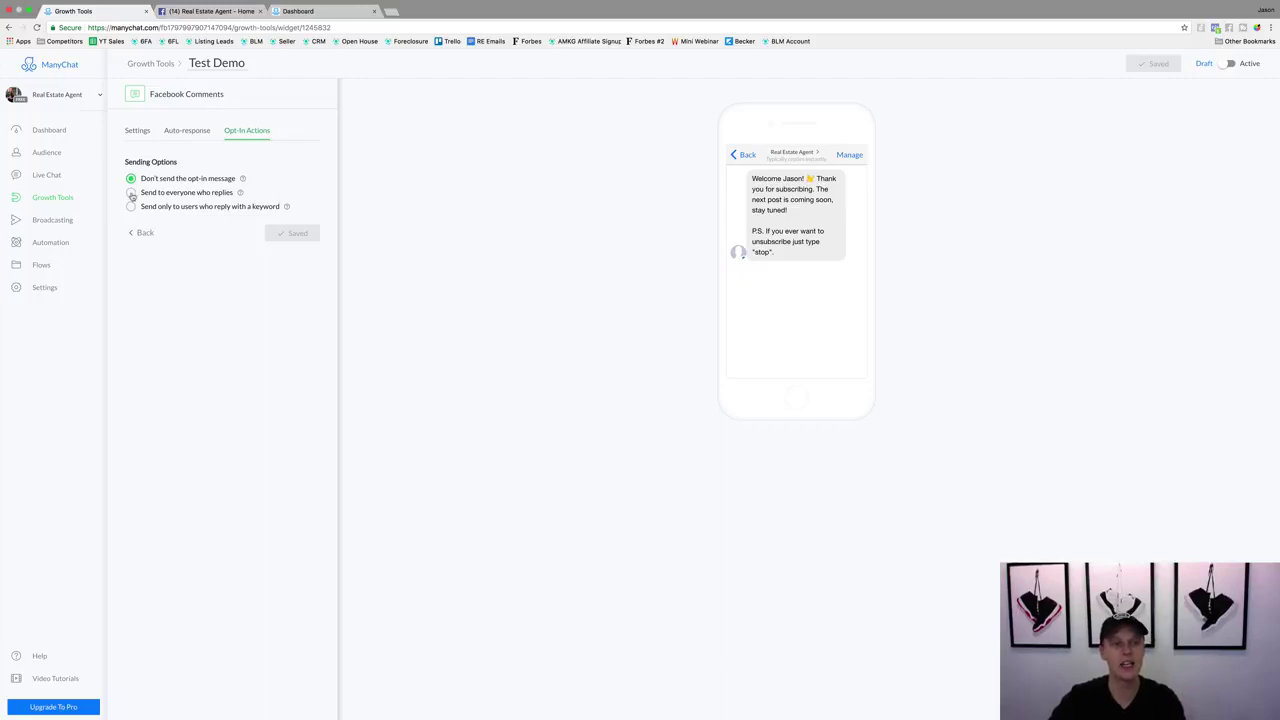
pyautogui.click(189, 131)
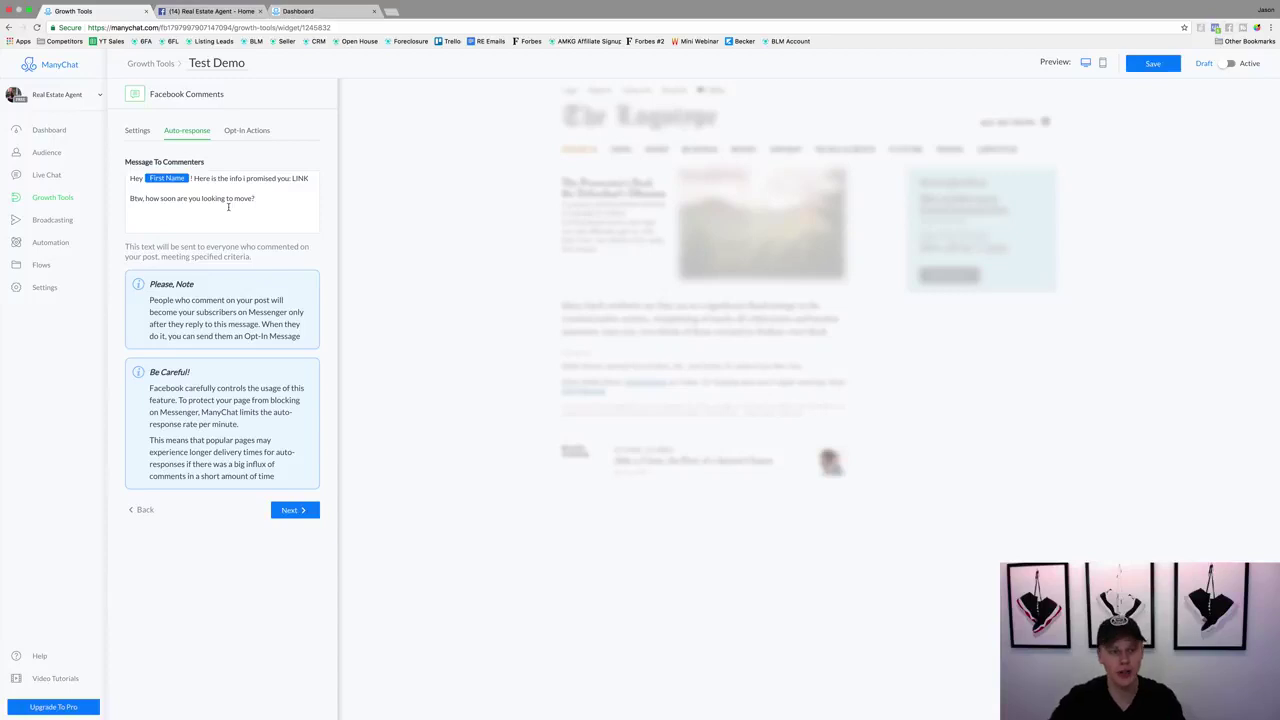
pyautogui.click(294, 510)
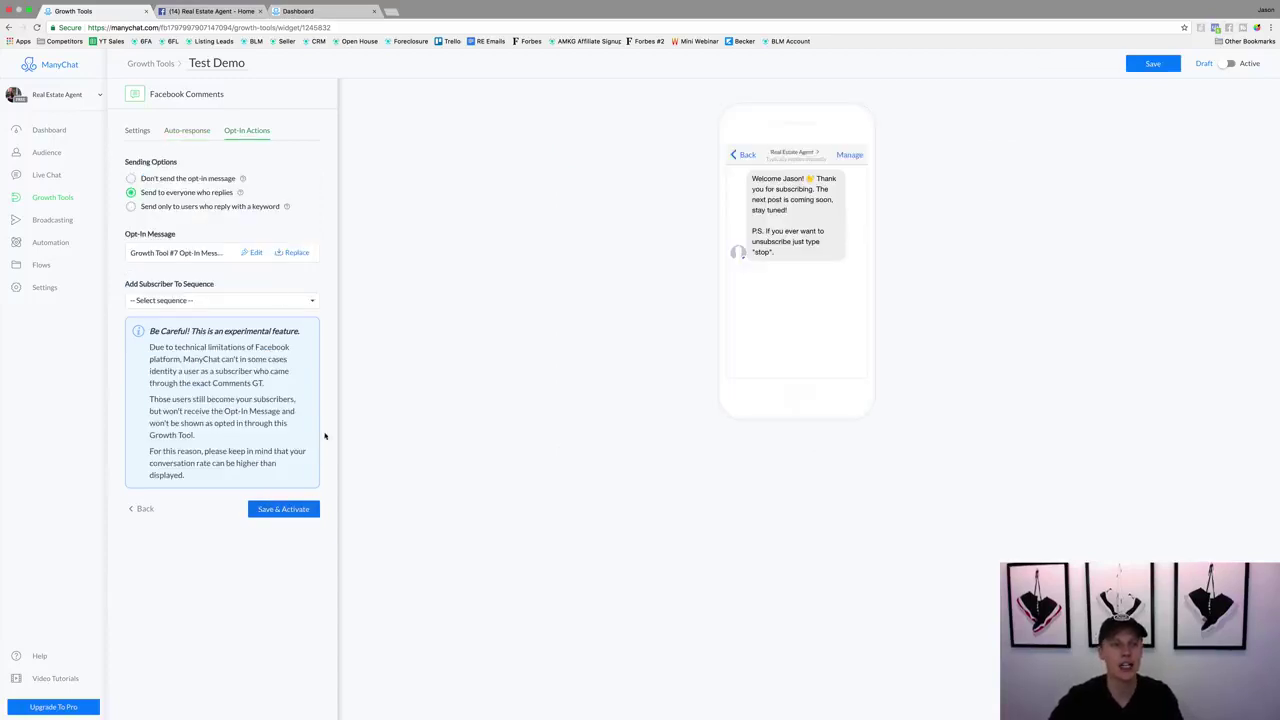
pyautogui.click(1153, 63)
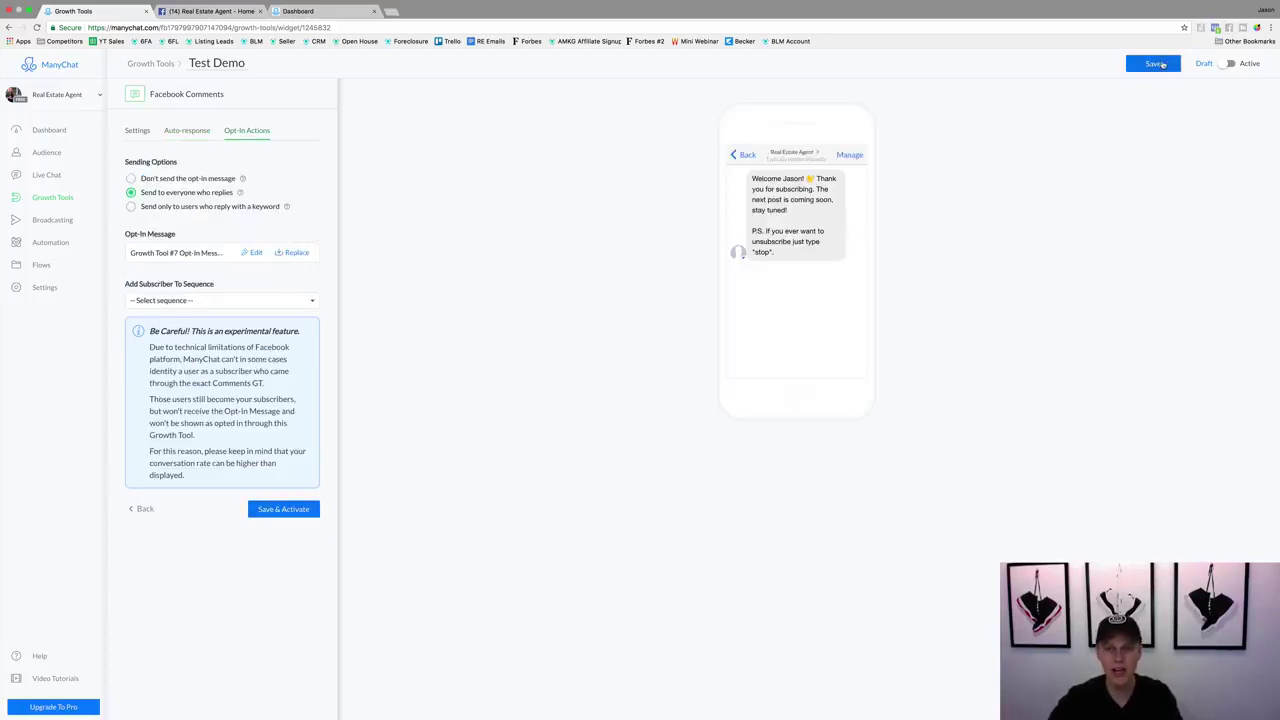
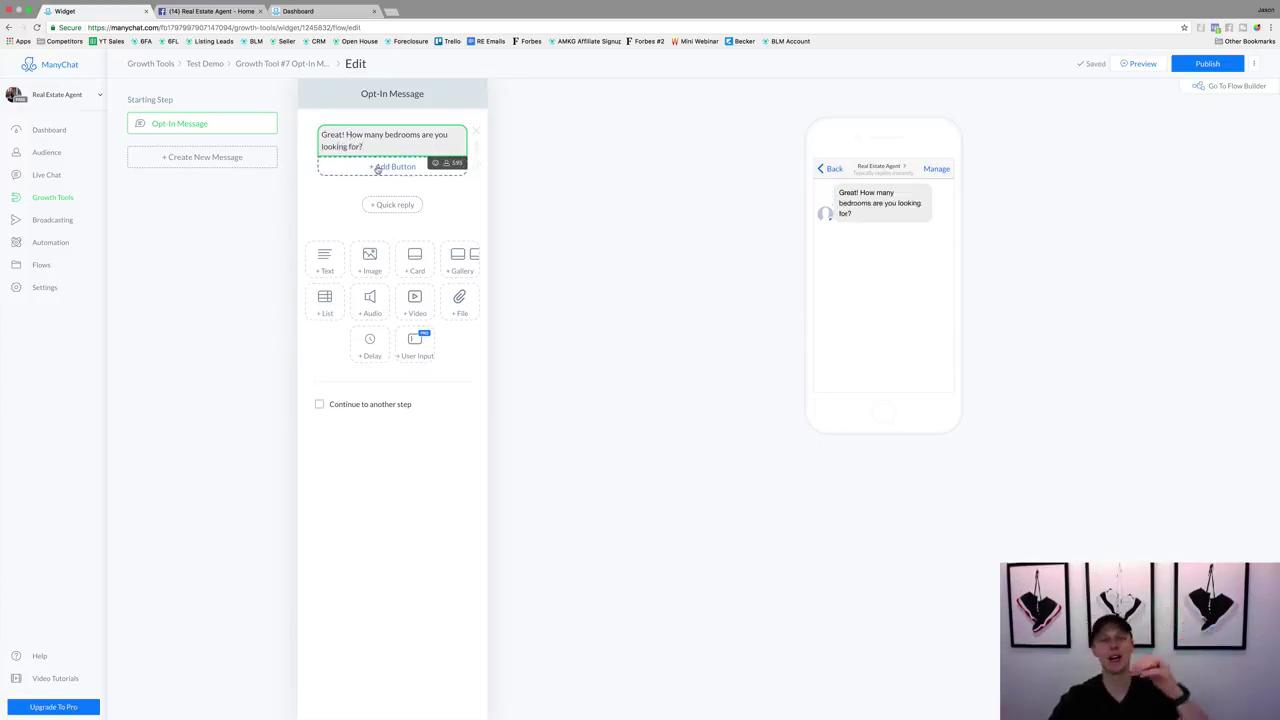
# Add a "1-2 Bedrooms" button to the bedrooms question that sends a message and adds the new tag "1-2 Beds"
pyautogui.click(374, 167)
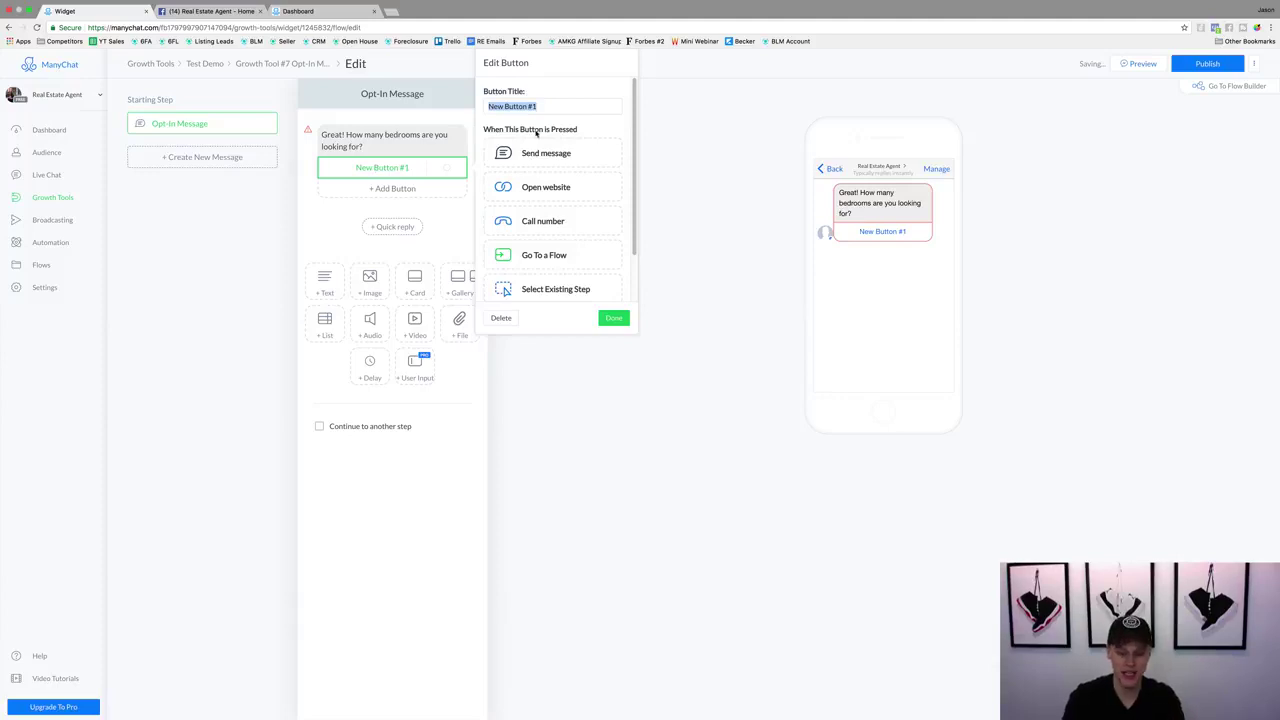
pyautogui.write('1-2 Bedrooms')
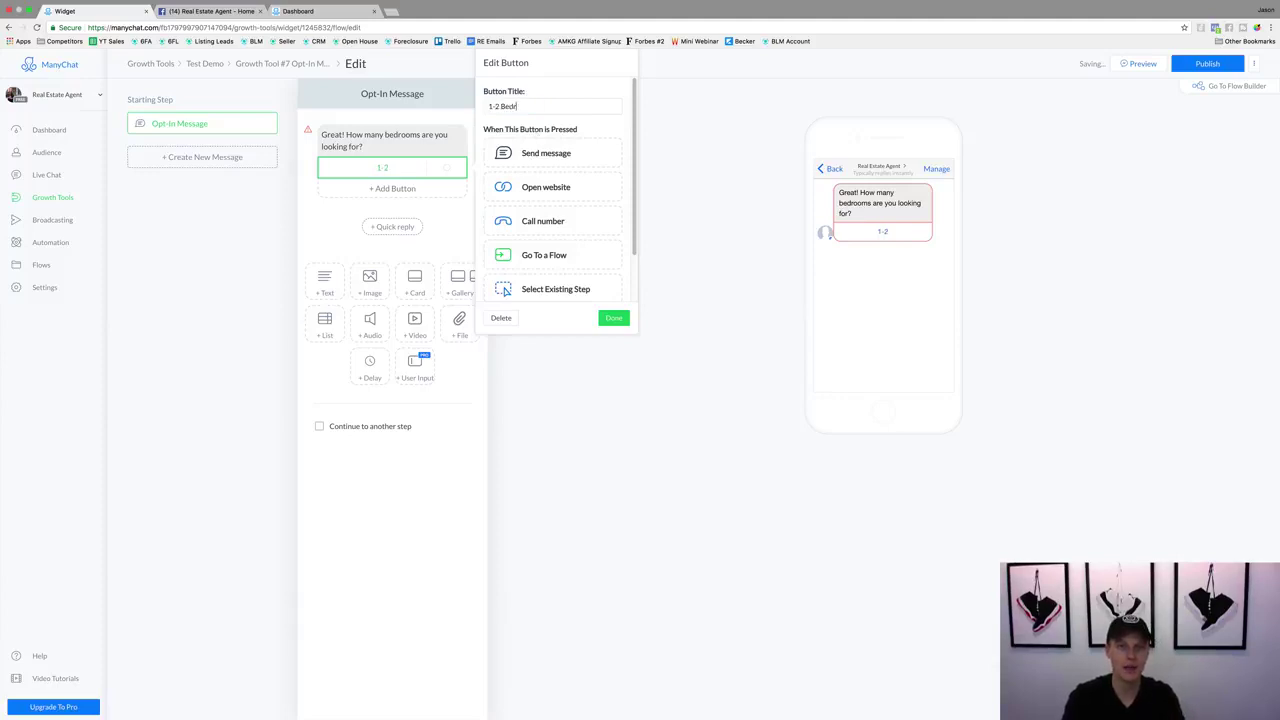
pyautogui.click(559, 156)
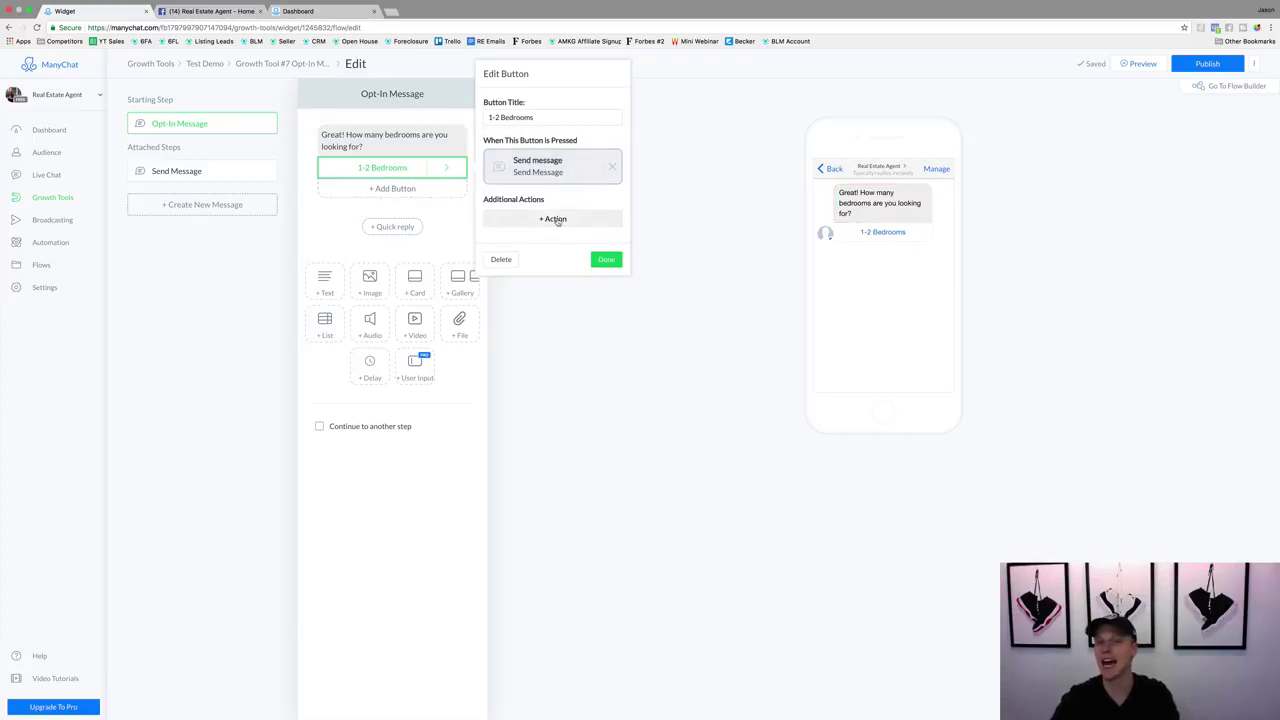
pyautogui.click(556, 220)
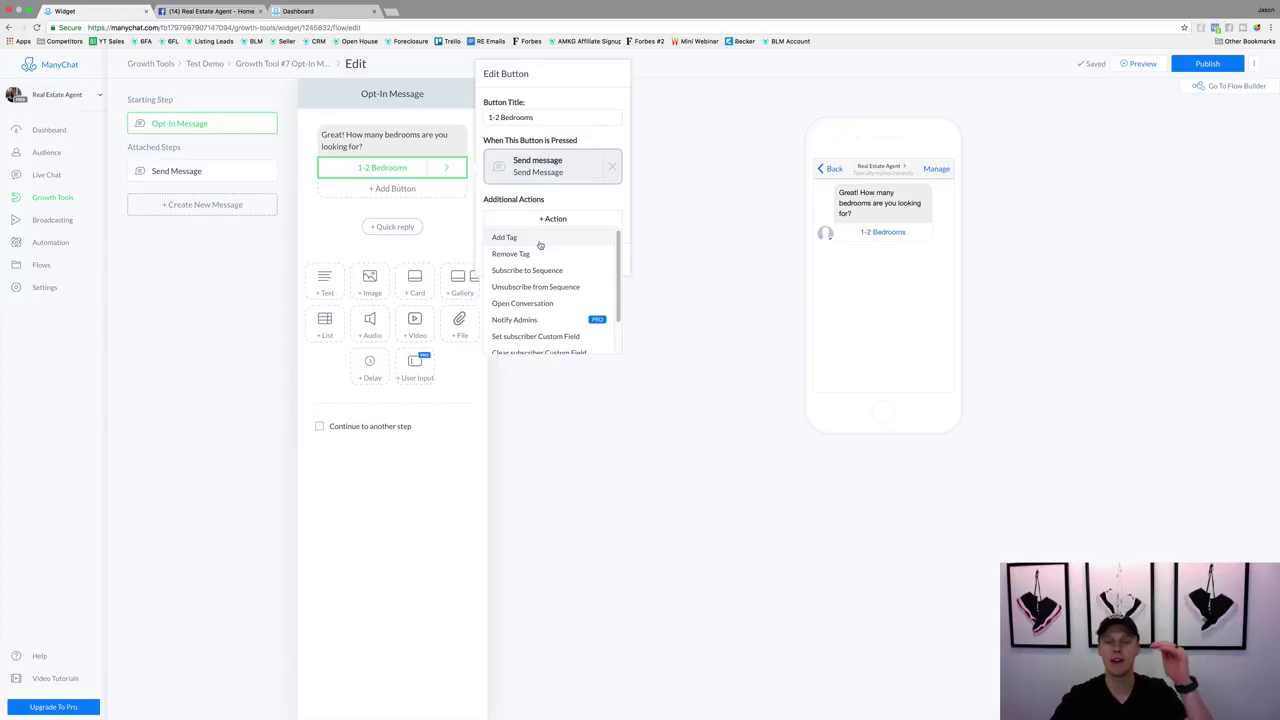
pyautogui.click(540, 240)
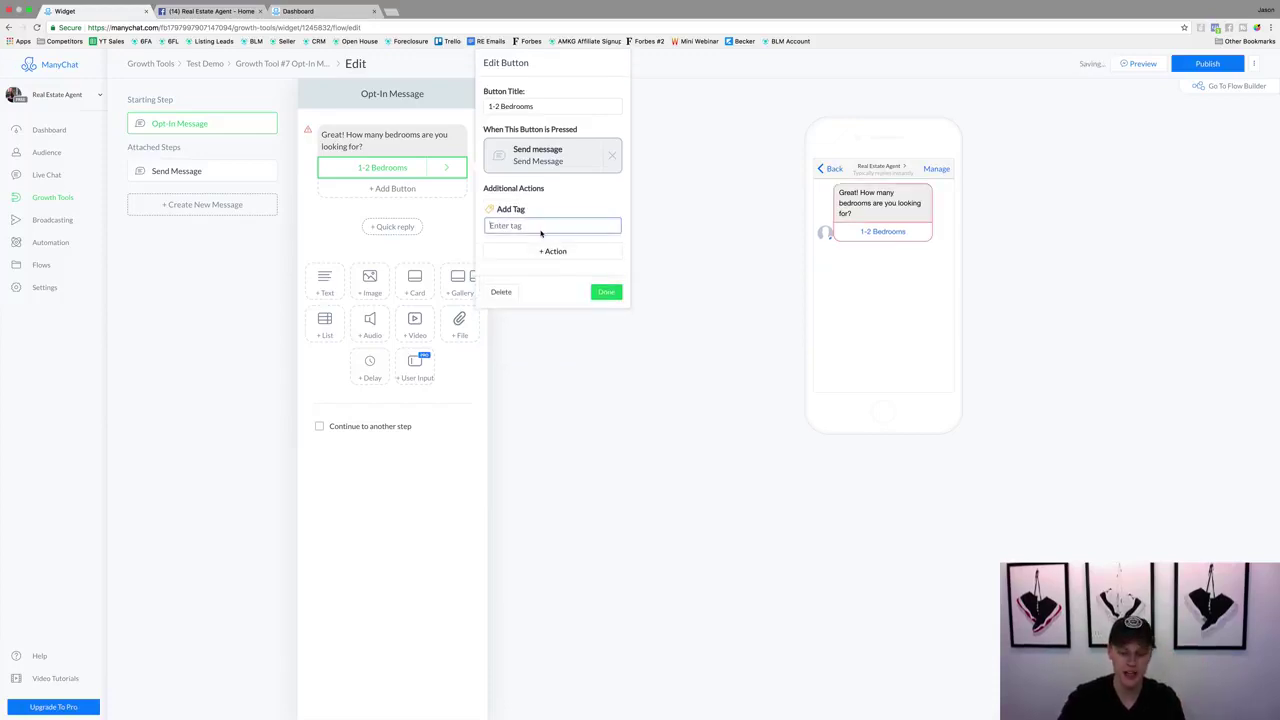
pyautogui.write('1-2 Beds')
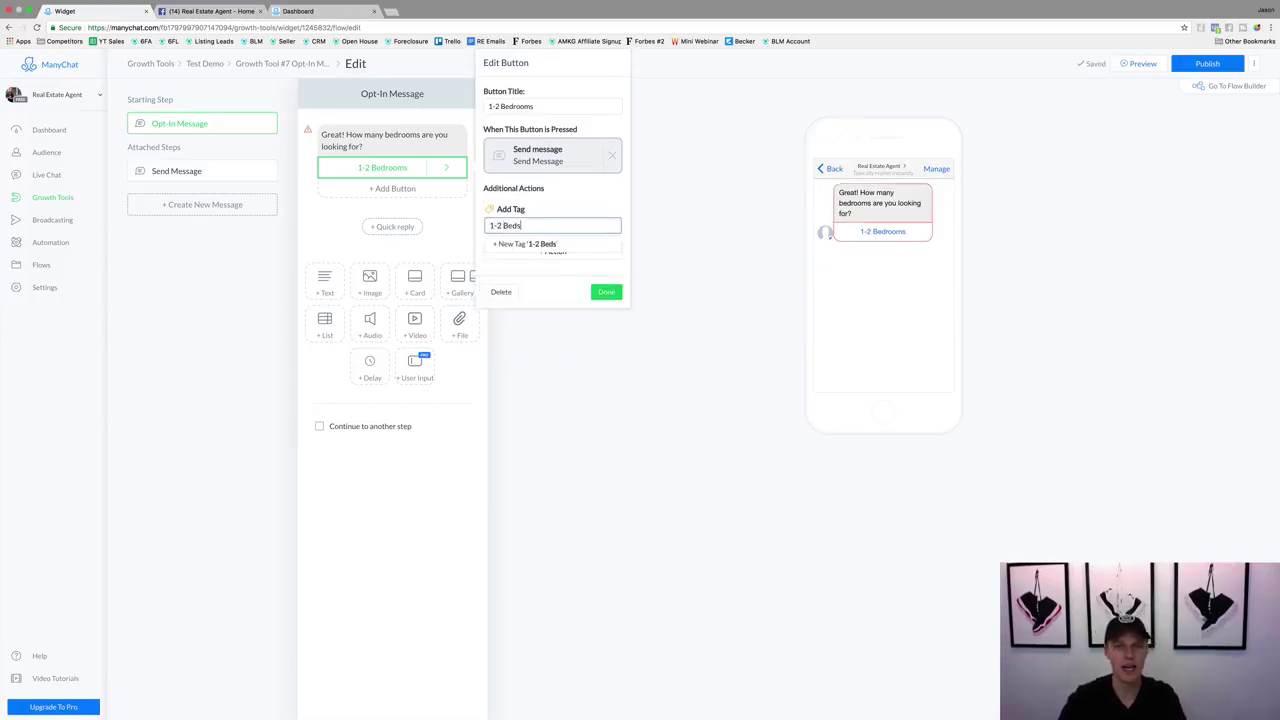
pyautogui.press('Return')
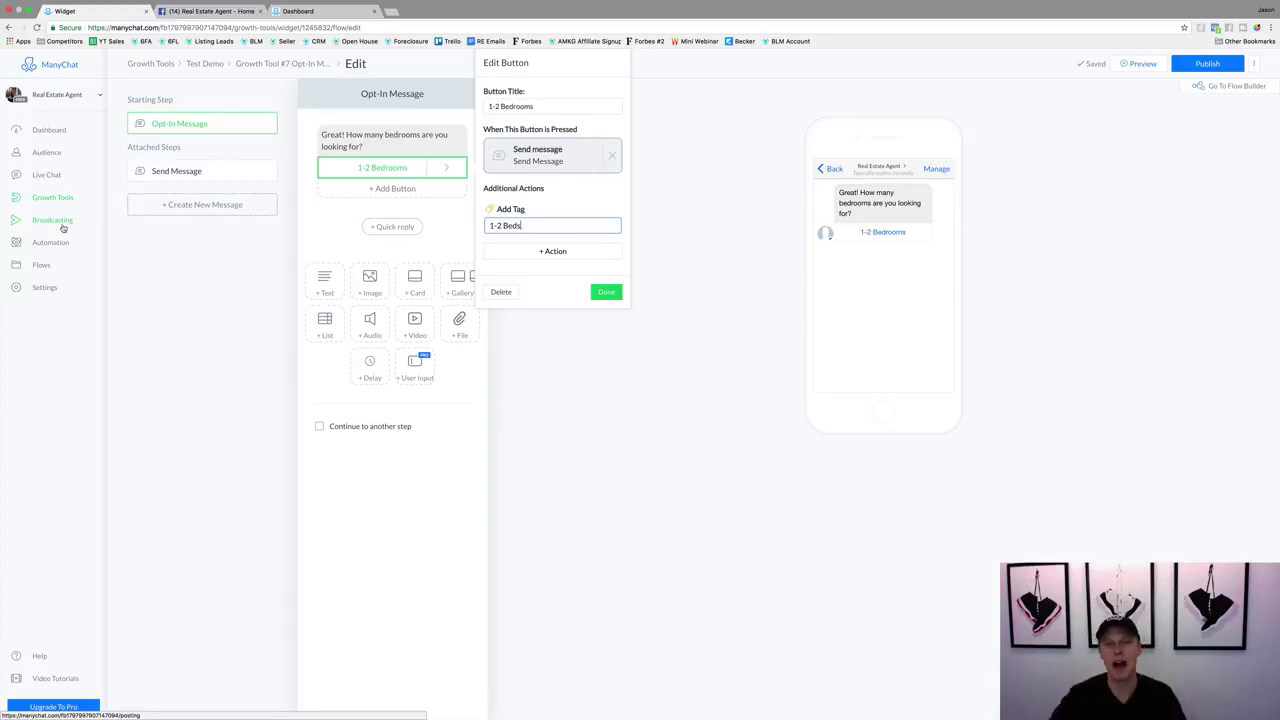
pyautogui.click(606, 292)
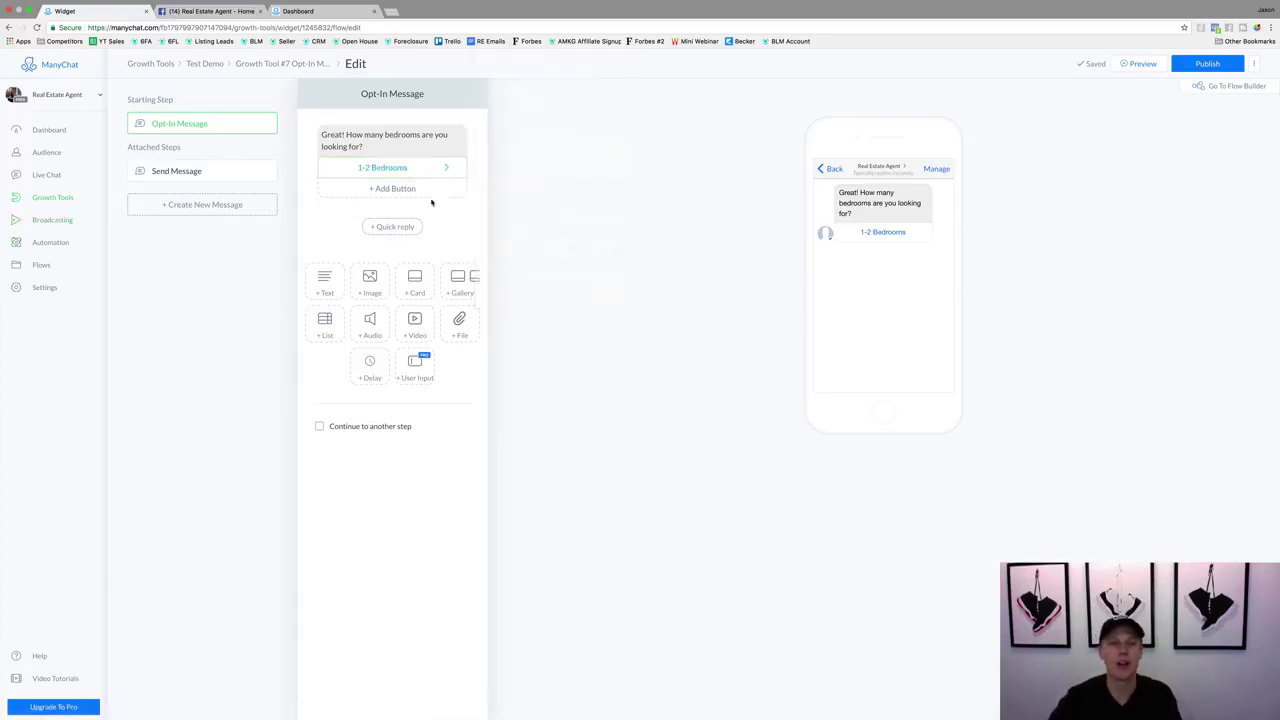
# Add a second button titled "3-4 Bedrooms" that sends a message and adds the new tag "3-4 Beds"
pyautogui.click(397, 189)
pyautogui.write('3')
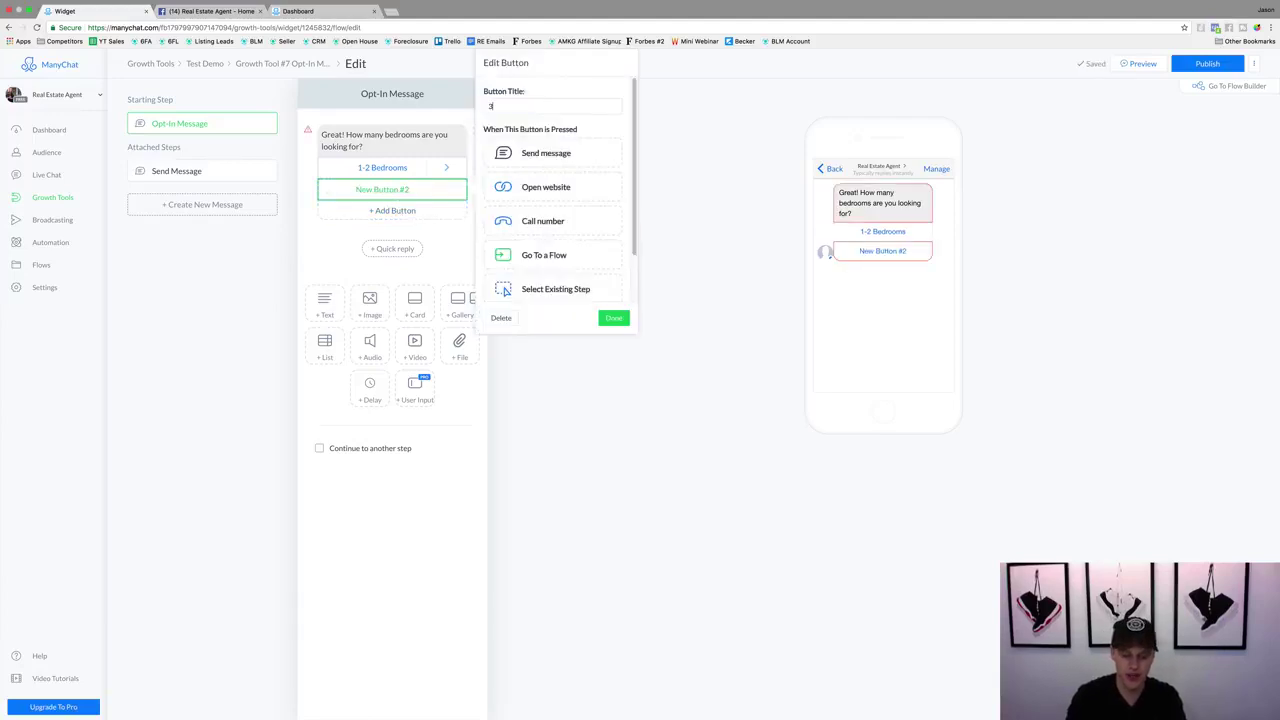
pyautogui.write('-4 Bedrooms')
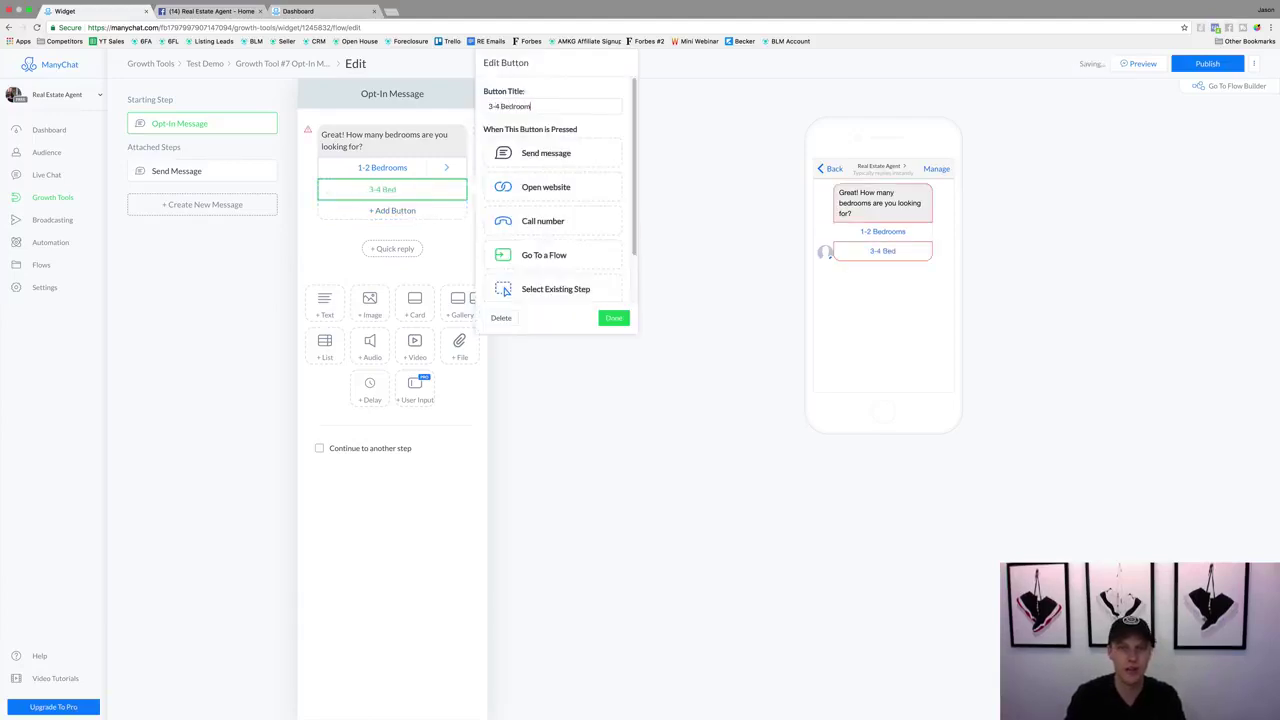
pyautogui.click(547, 152)
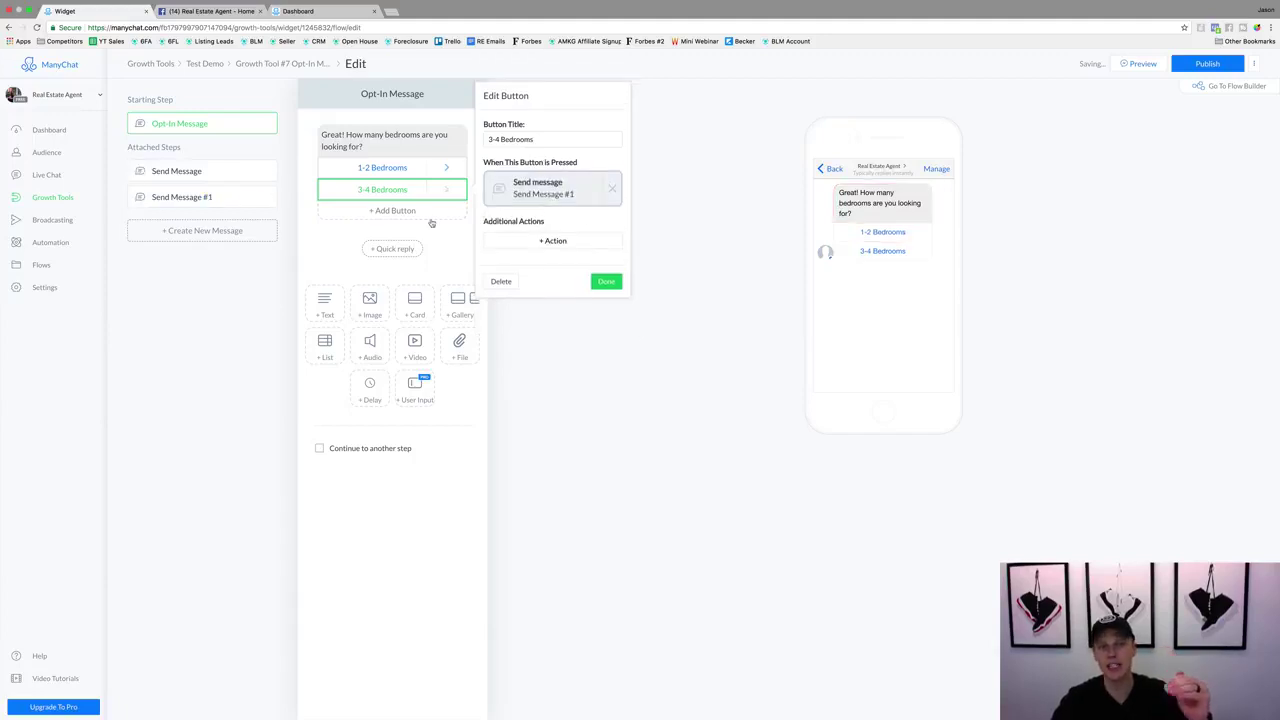
pyautogui.click(564, 240)
pyautogui.click(553, 262)
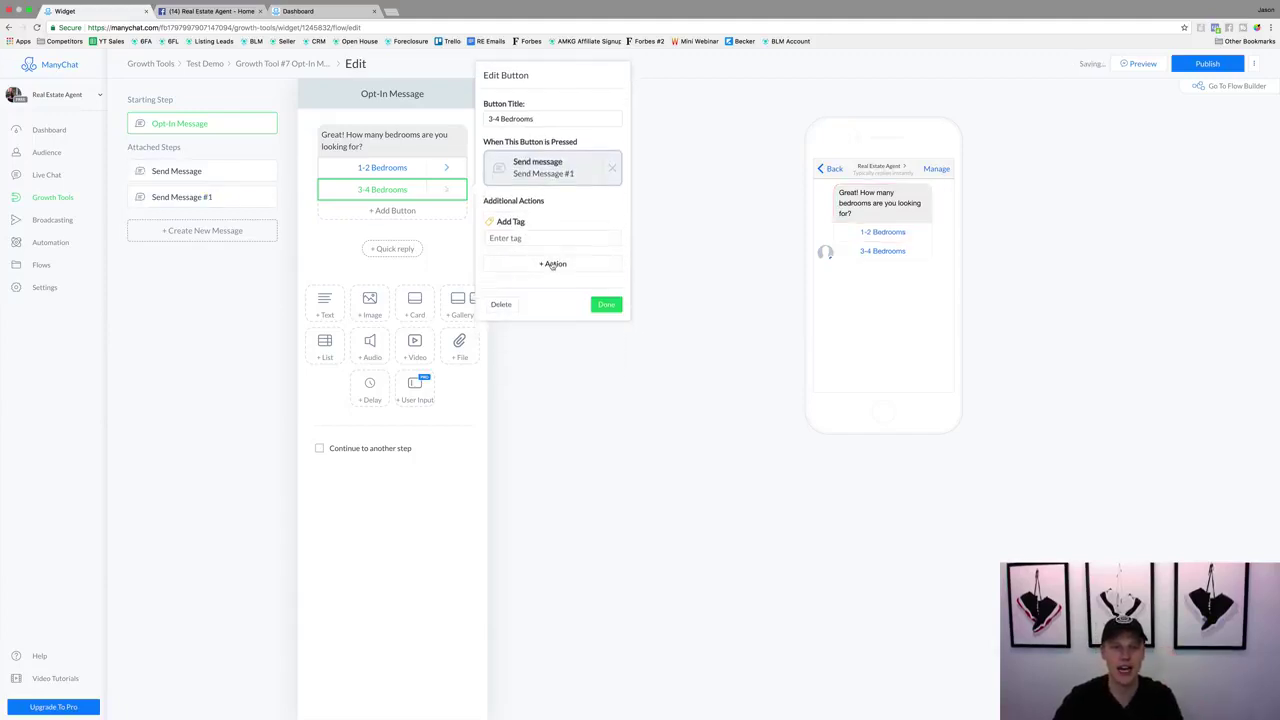
pyautogui.click(542, 237)
pyautogui.write('3-')
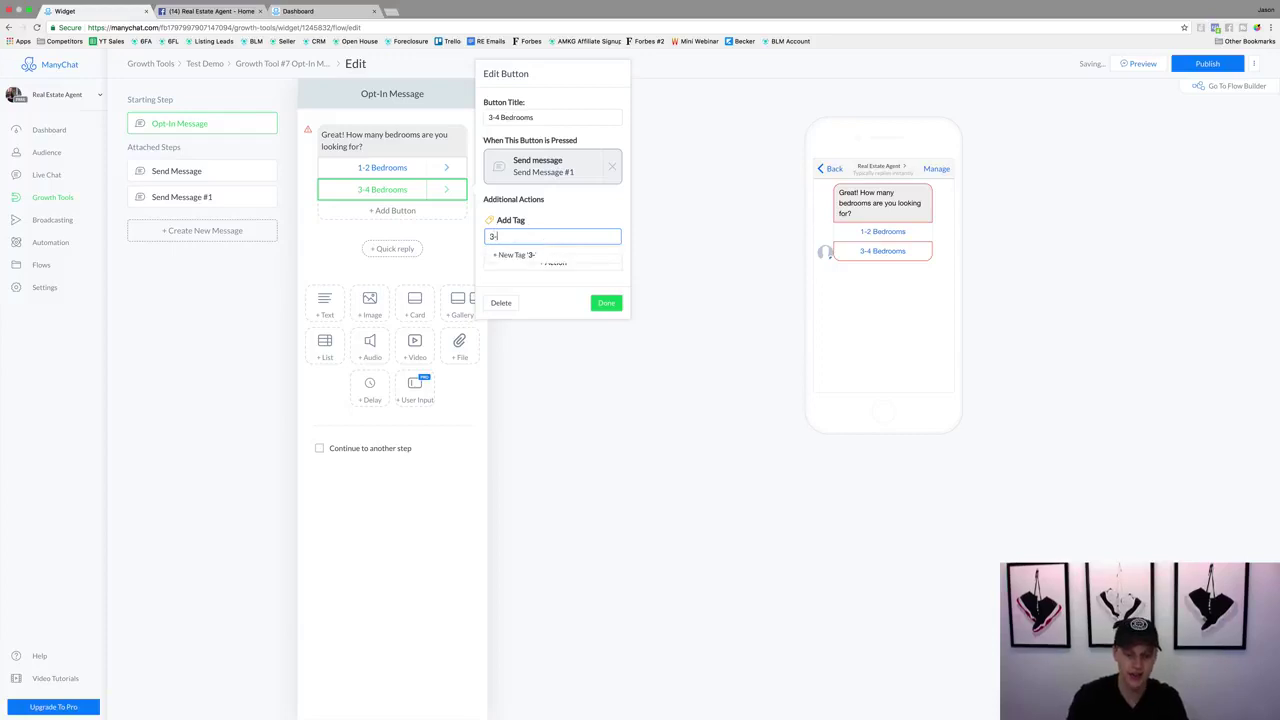
pyautogui.write('4 Beds')
pyautogui.press('Return')
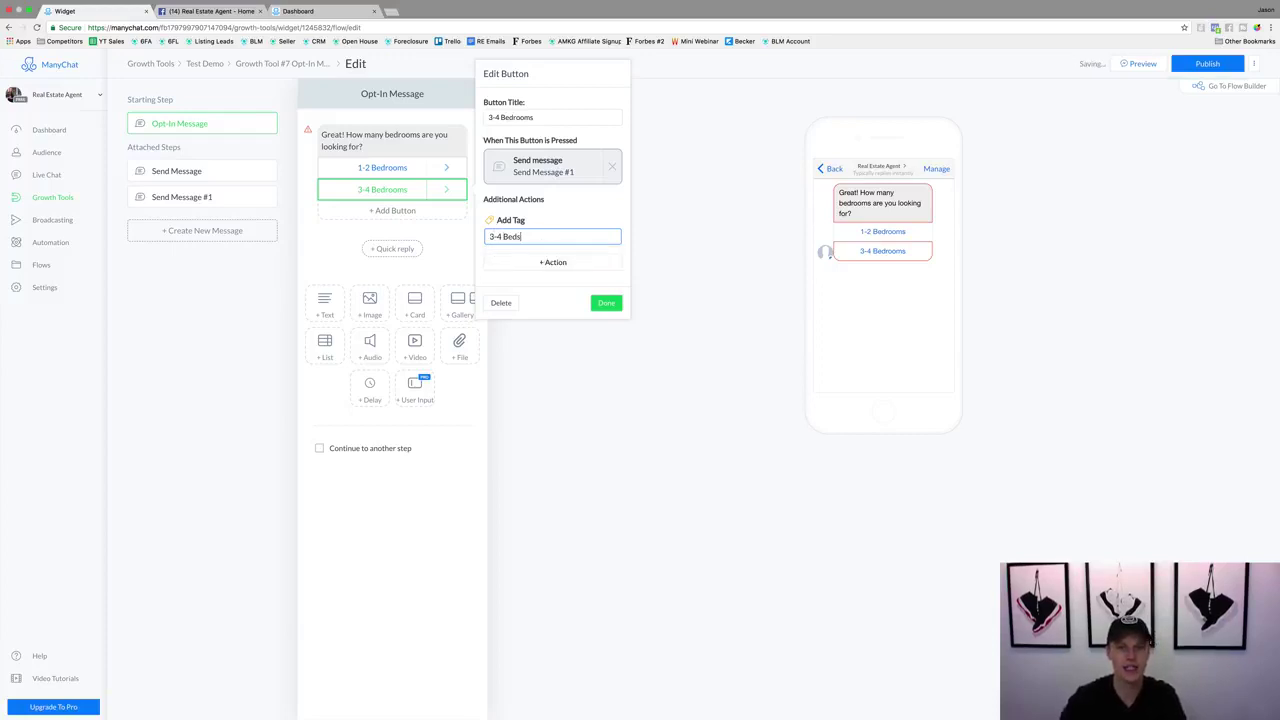
# Confirm the "3-4 Bedrooms" button and add a third button titled "5+ Bedrooms" that sends a message
pyautogui.click(612, 306)
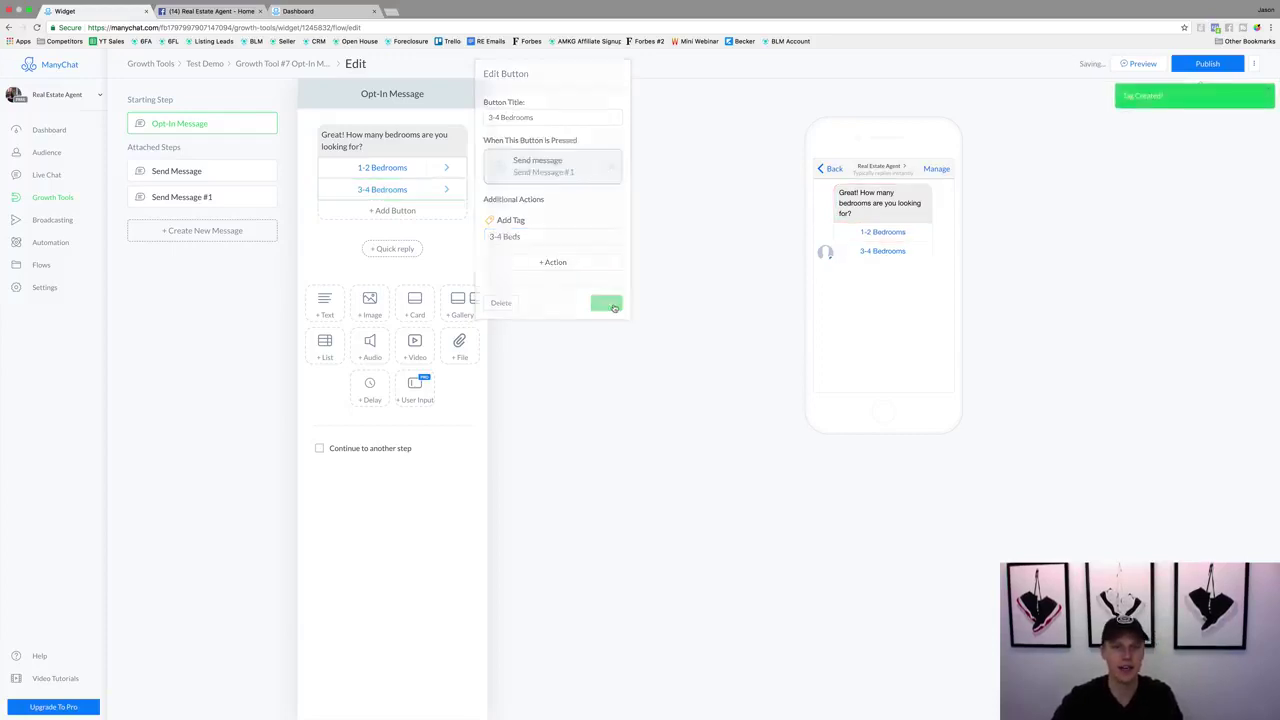
pyautogui.click(393, 211)
pyautogui.write('5')
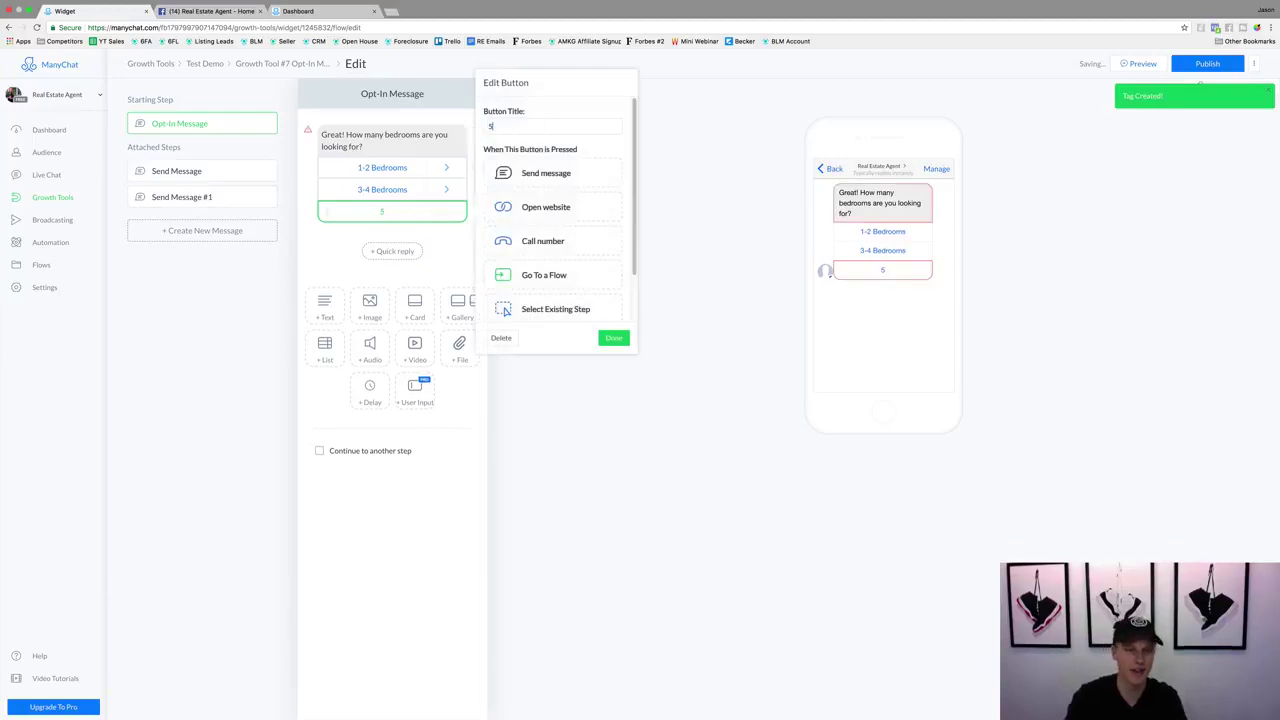
pyautogui.write('+ Bedrooms')
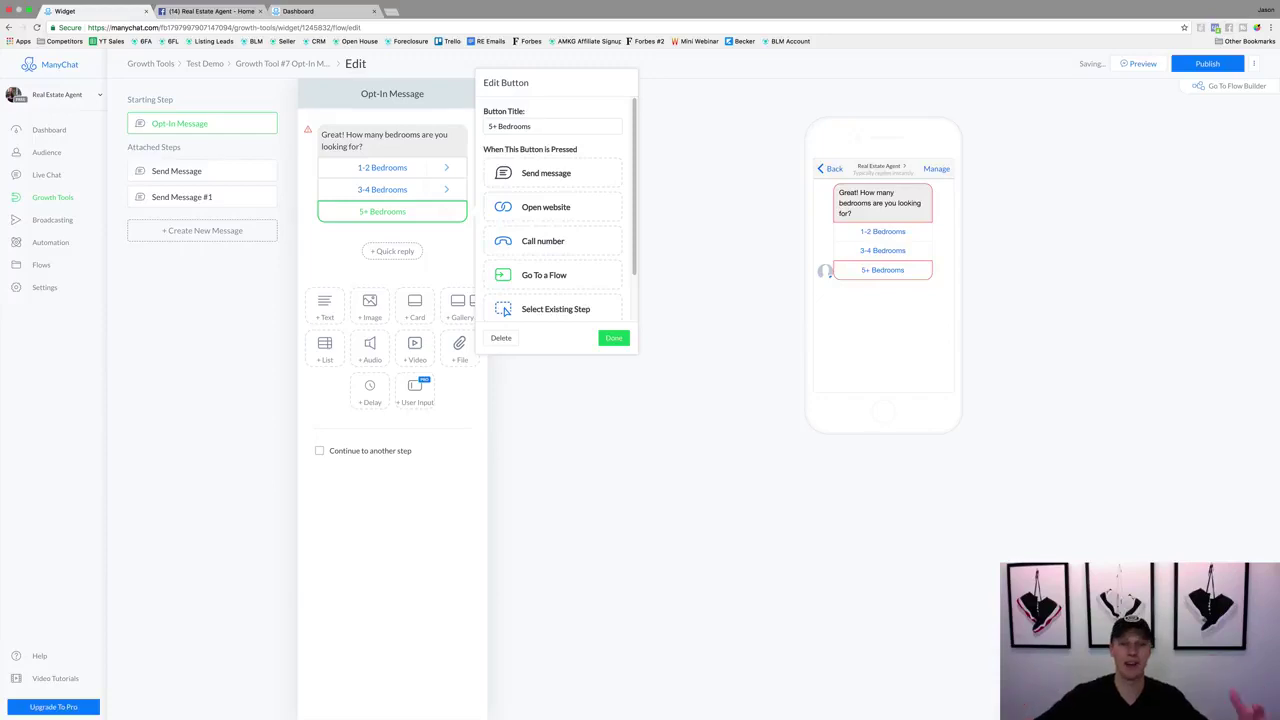
pyautogui.click(530, 174)
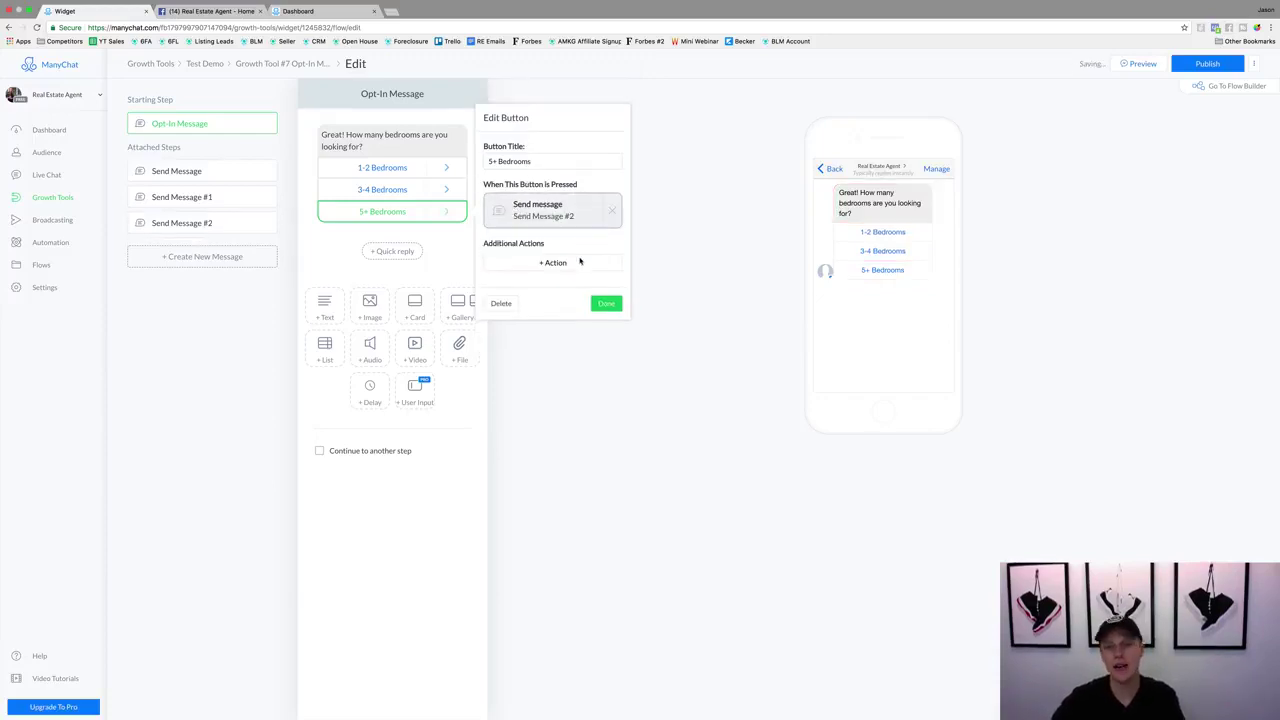
# Make the "5+ Bedrooms" button add the new tag "5 Beds" and confirm the button
pyautogui.click(576, 265)
pyautogui.click(549, 281)
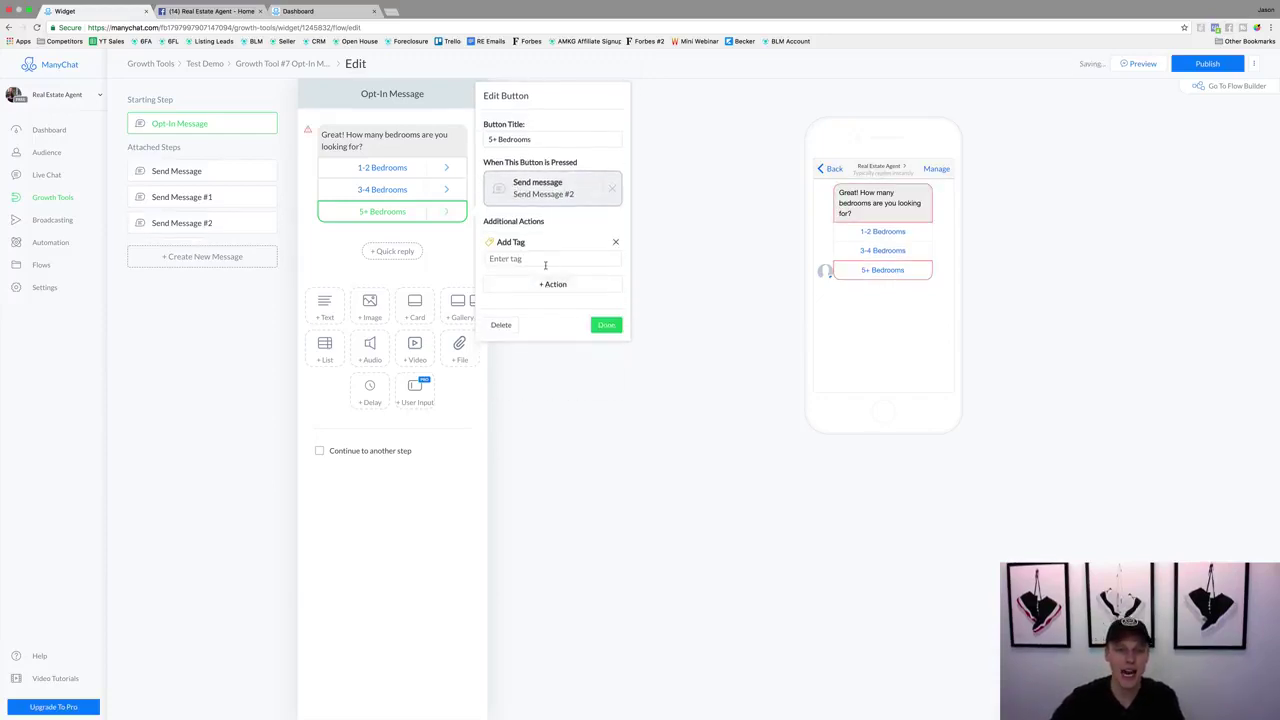
pyautogui.write('5 Bed')
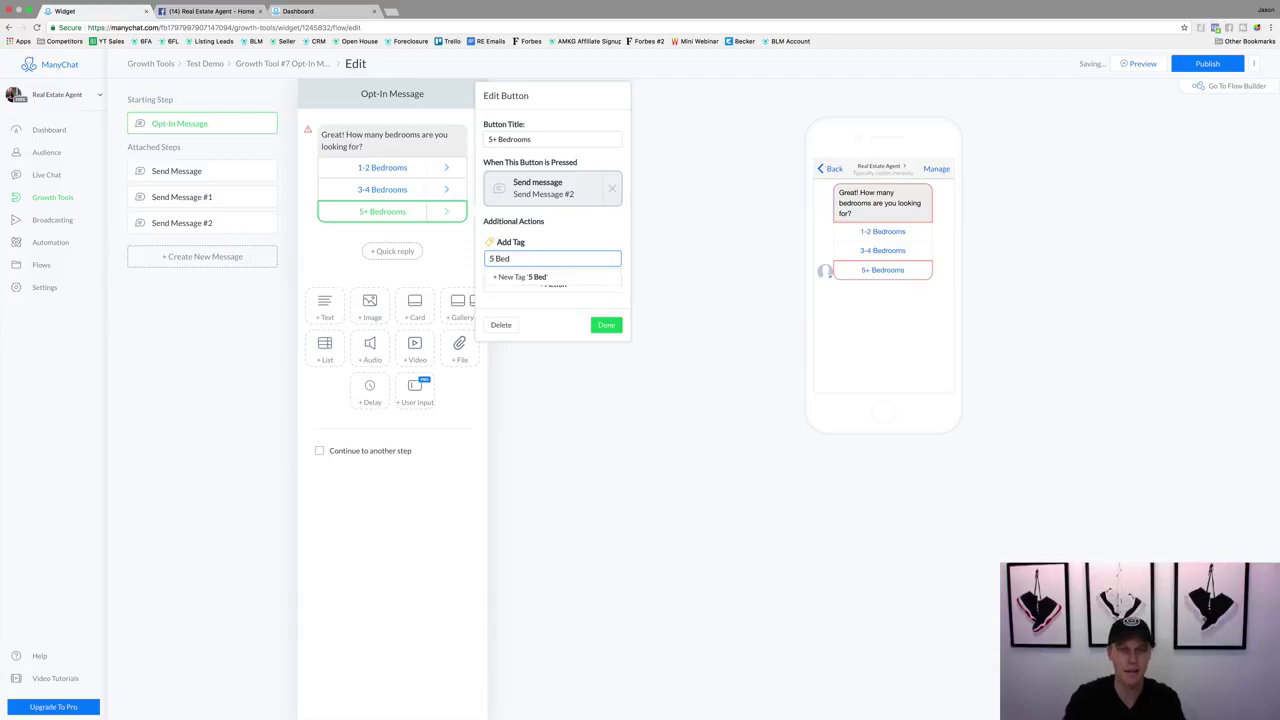
pyautogui.write('s')
pyautogui.press('Return')
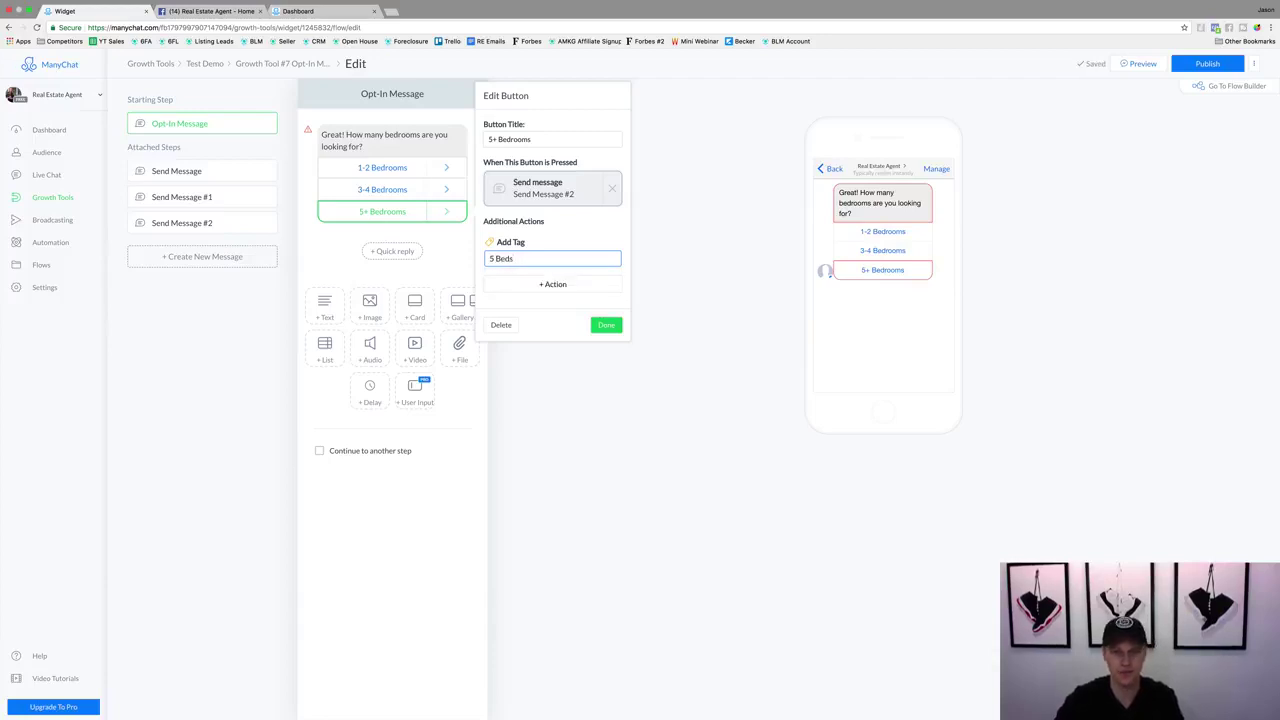
pyautogui.click(606, 326)
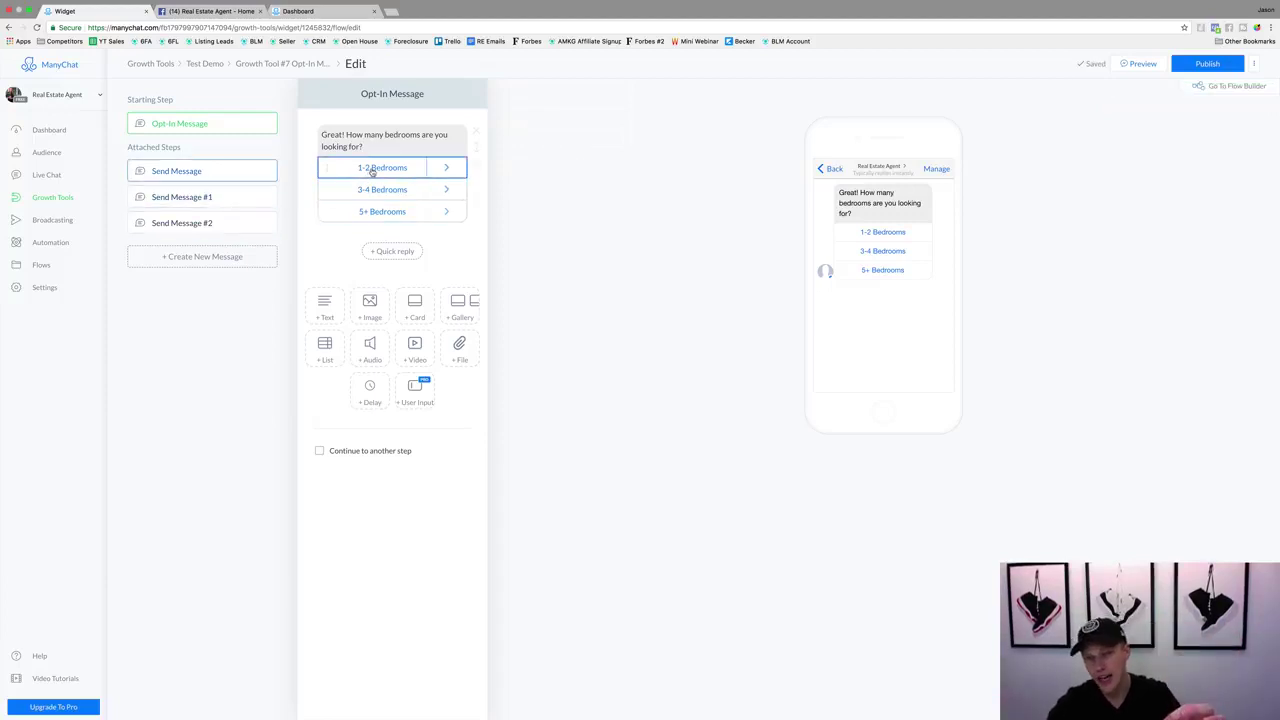
# Write "Awesome! Is there a specific area you're looking for?" in the message that follows the "1-2 Bedrooms" button
pyautogui.click(181, 172)
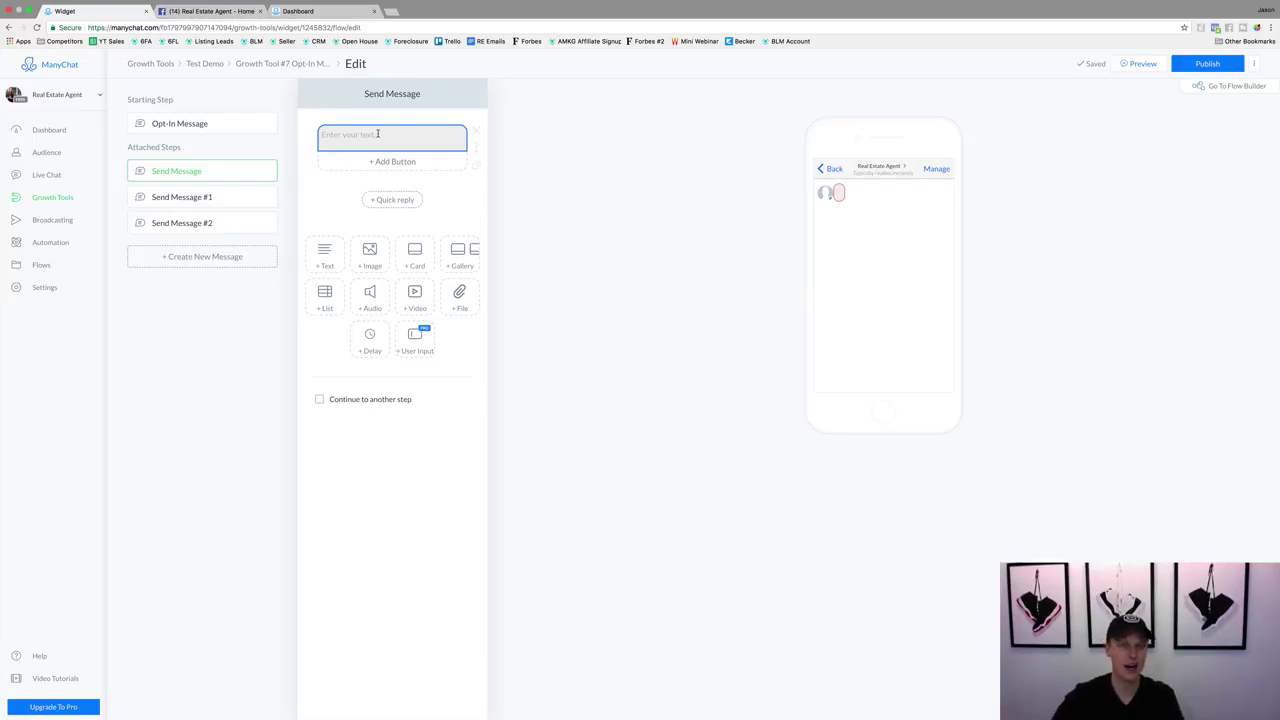
pyautogui.click(378, 134)
pyautogui.write('Awesome')
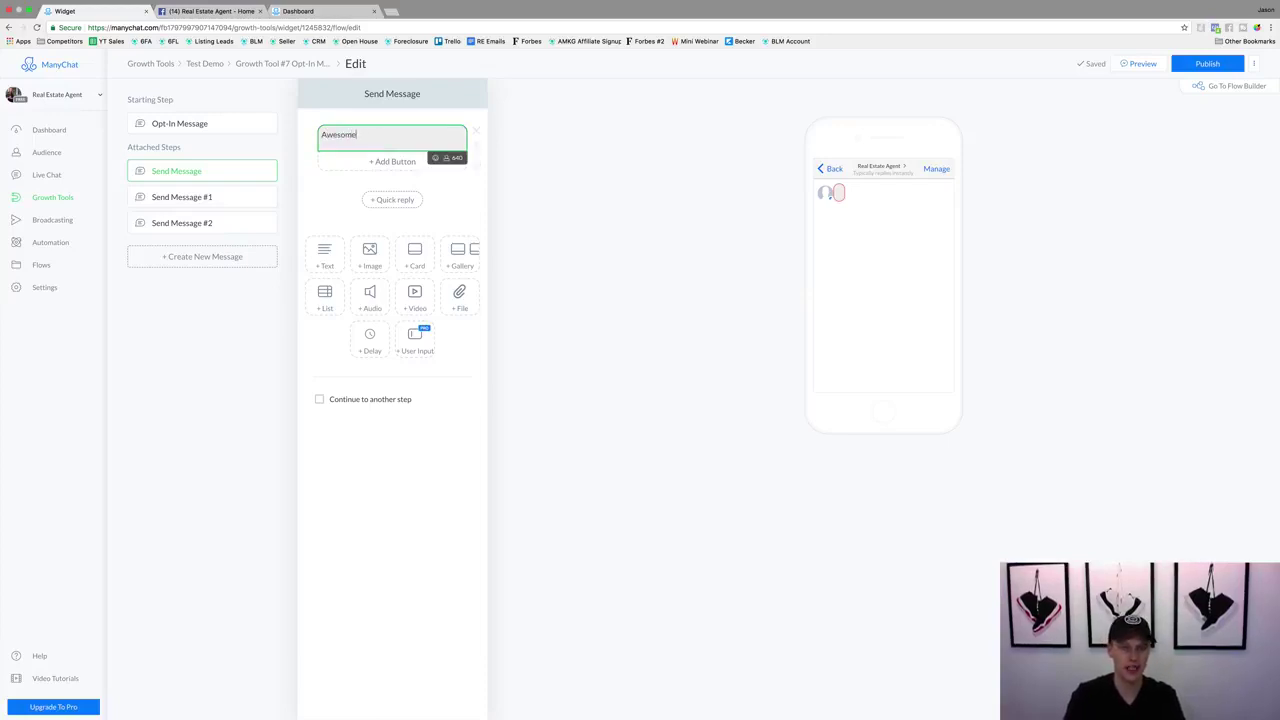
pyautogui.write('!')
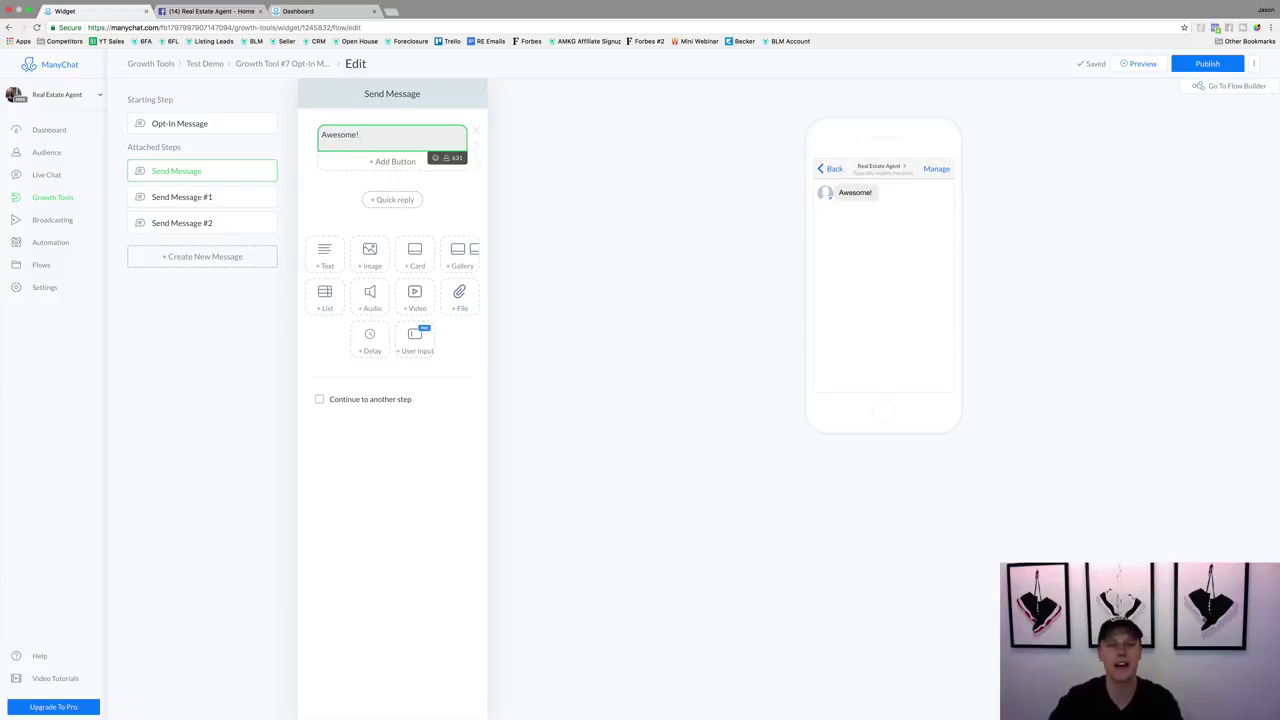
pyautogui.click(183, 126)
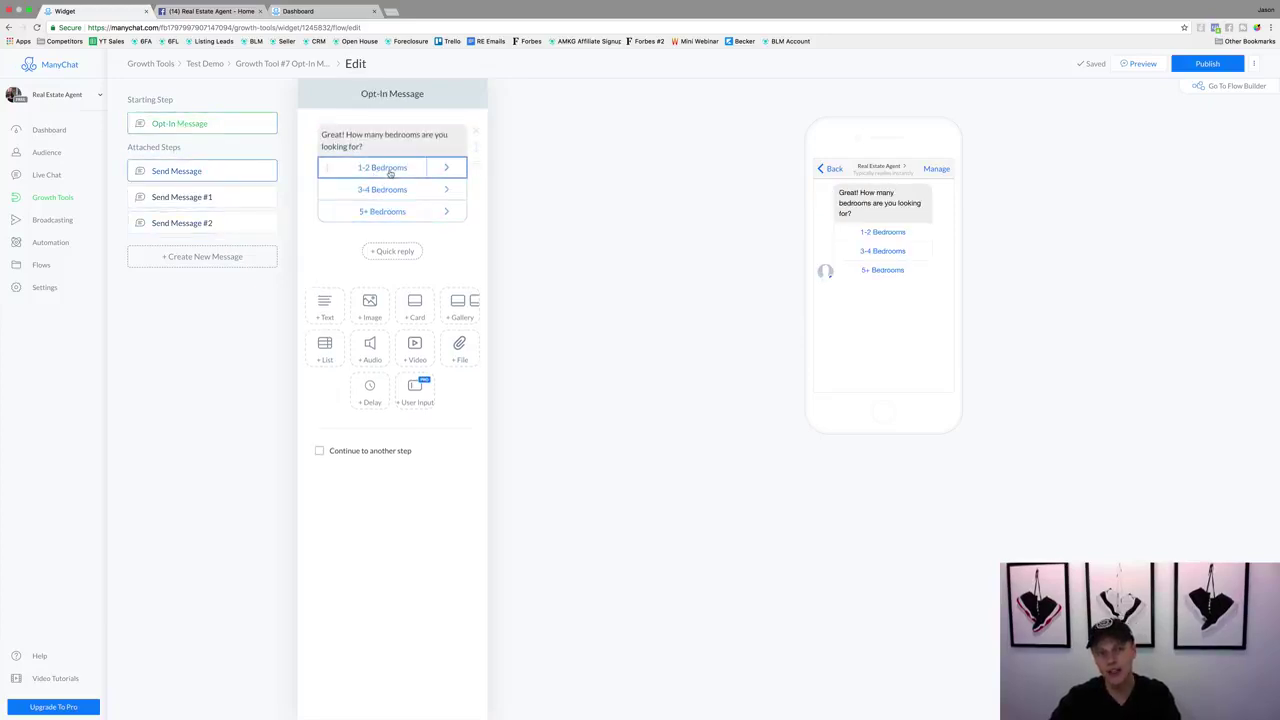
pyautogui.click(190, 171)
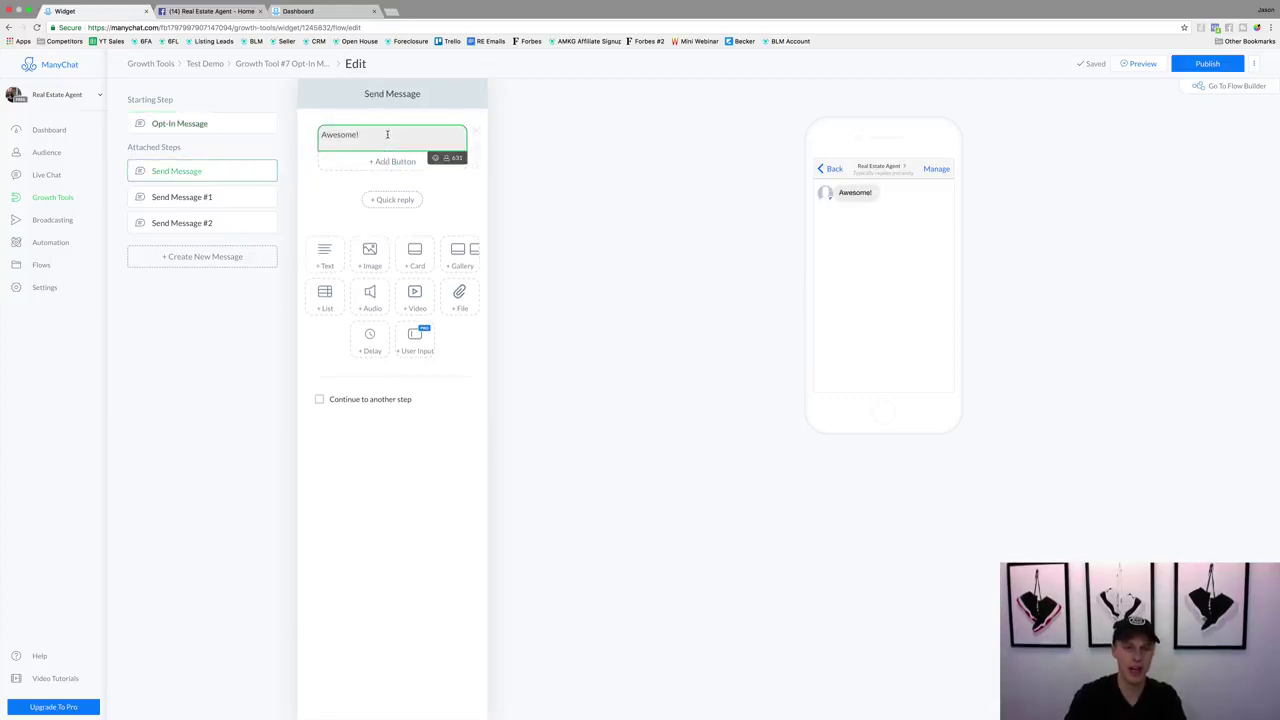
pyautogui.write('Is there a')
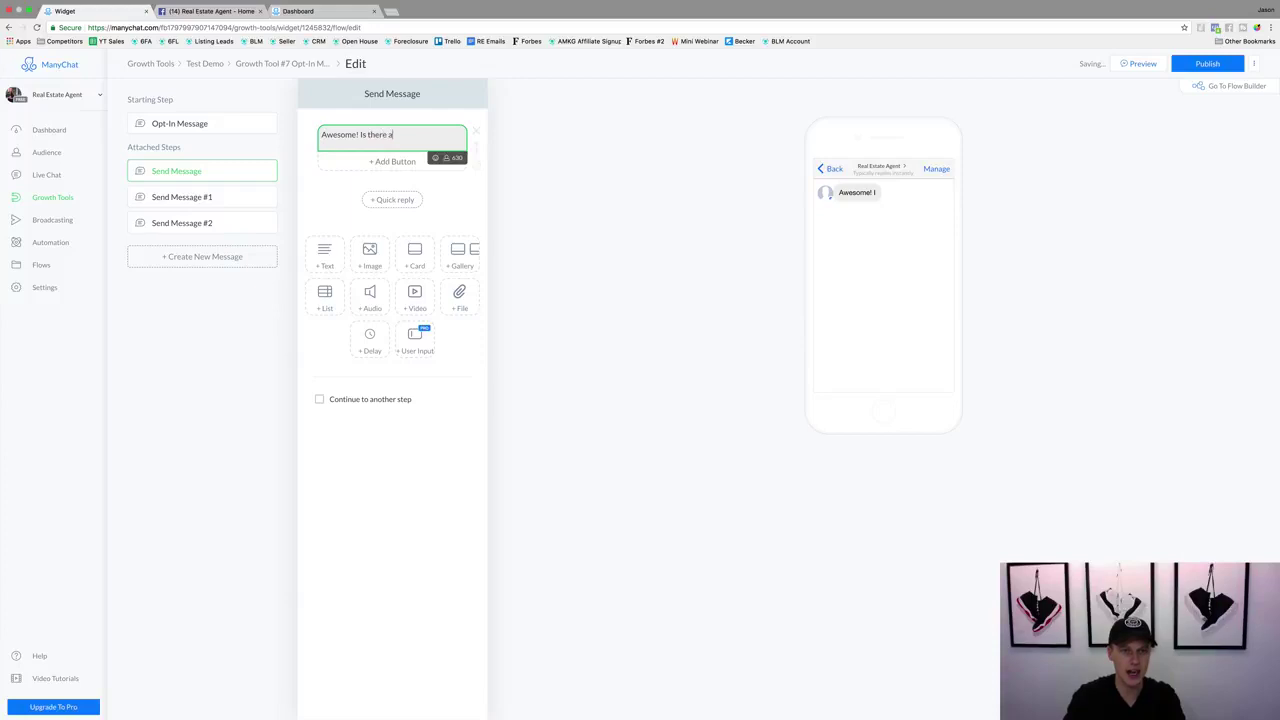
pyautogui.write(' specific area')
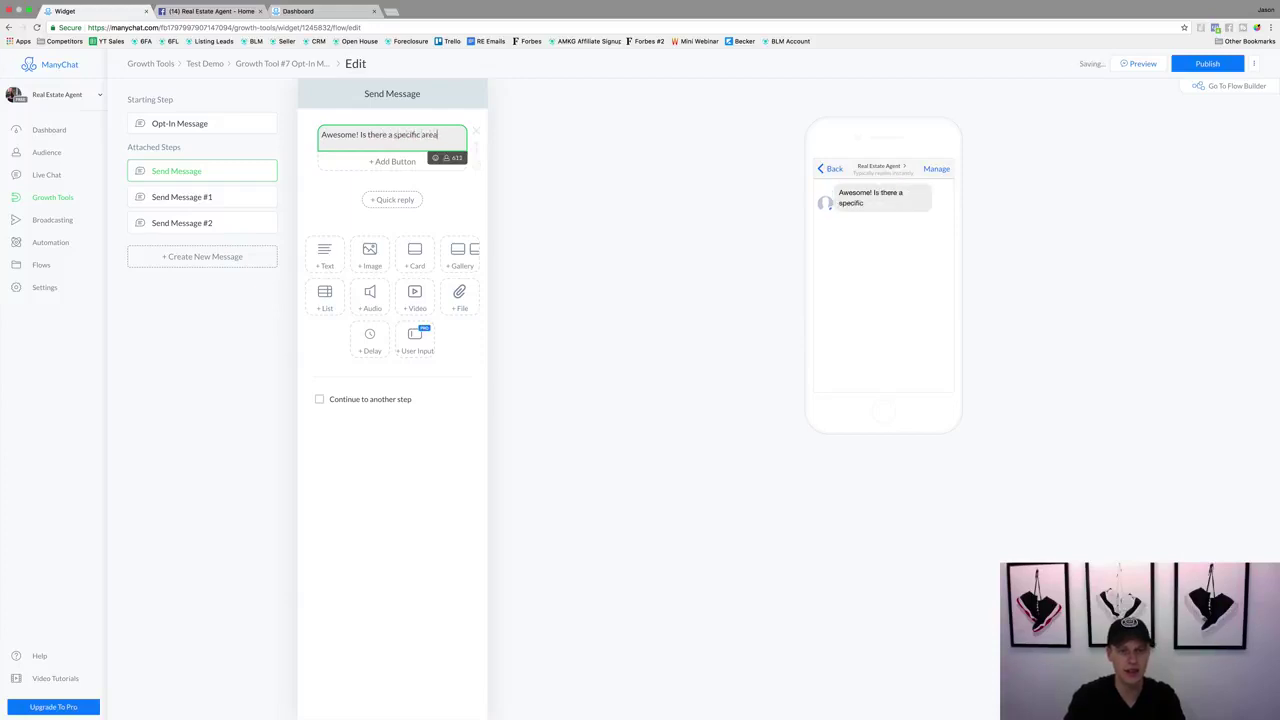
pyautogui.write(" you're l")
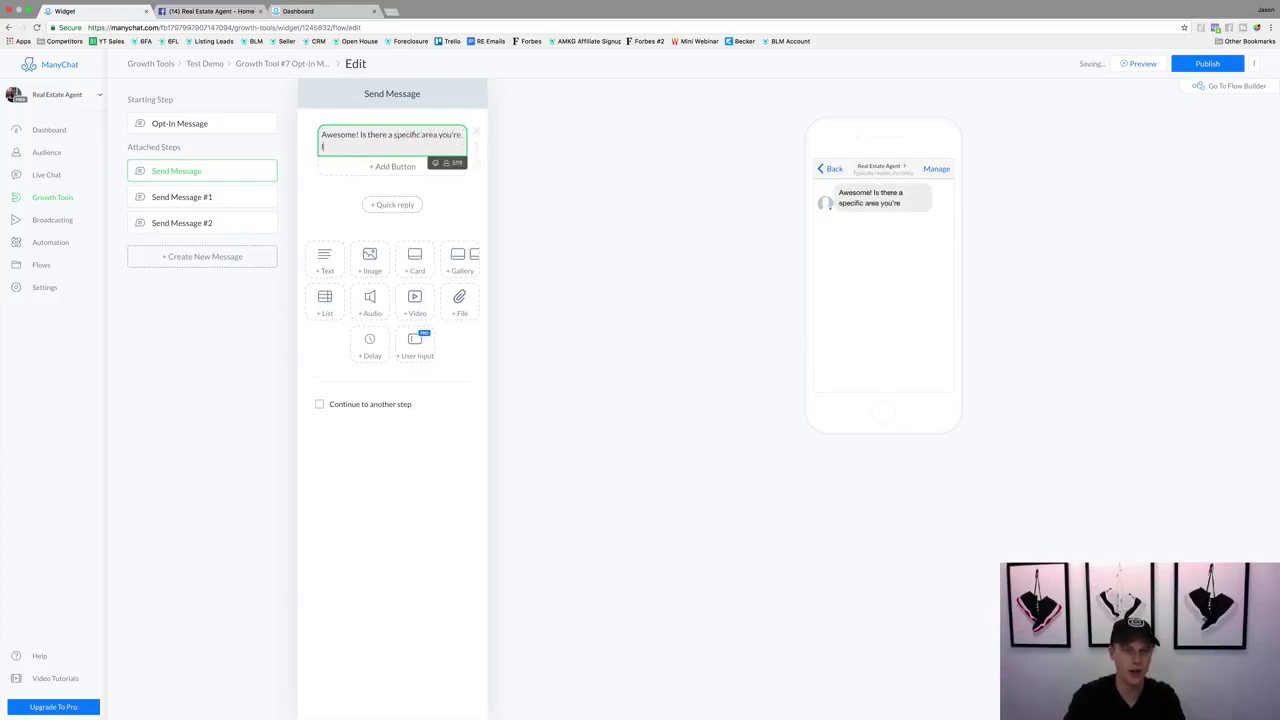
pyautogui.write('ooking for?')
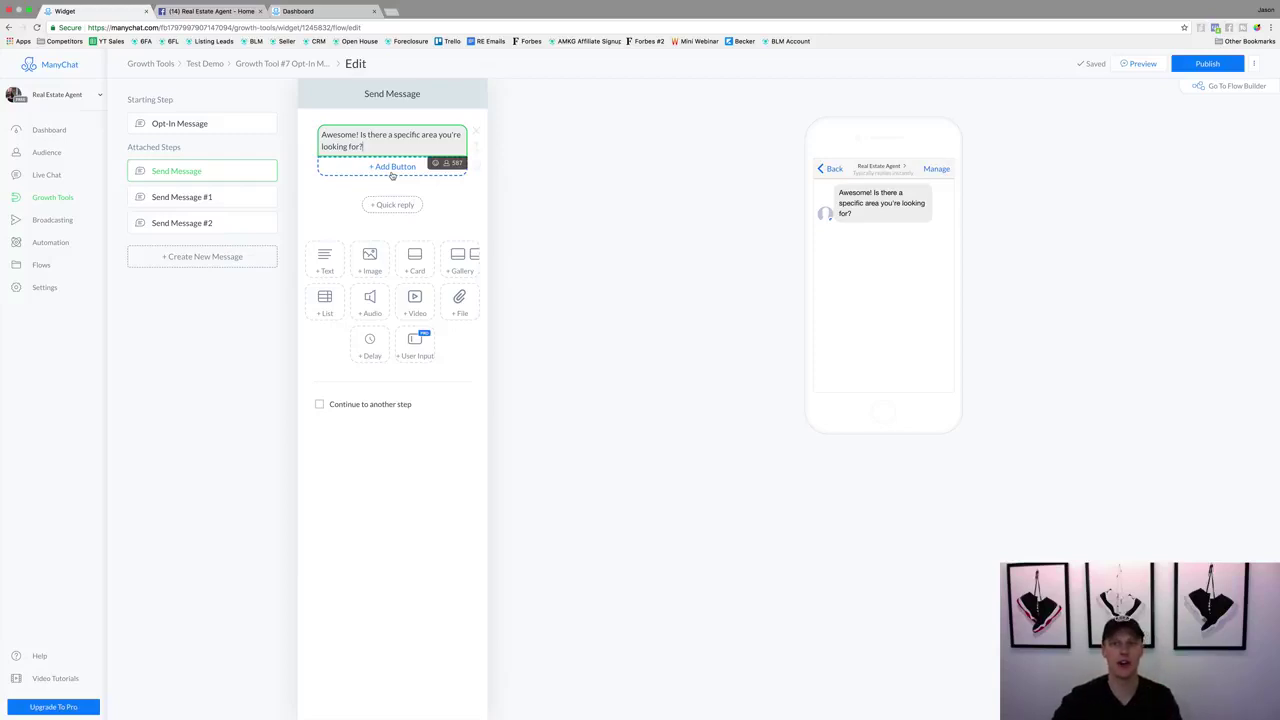
# Switch to the Flow Builder and delete the empty Send Message #1 and Send Message #2 steps
pyautogui.click(1218, 88)
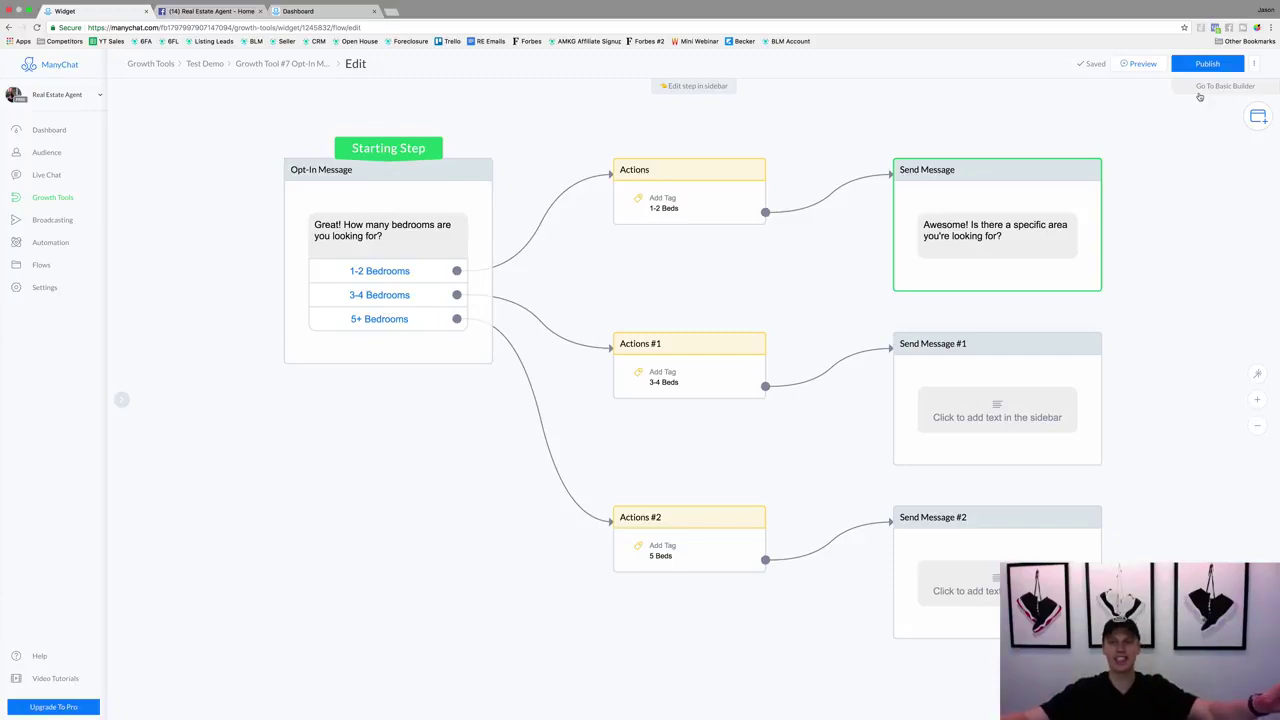
pyautogui.click(920, 365)
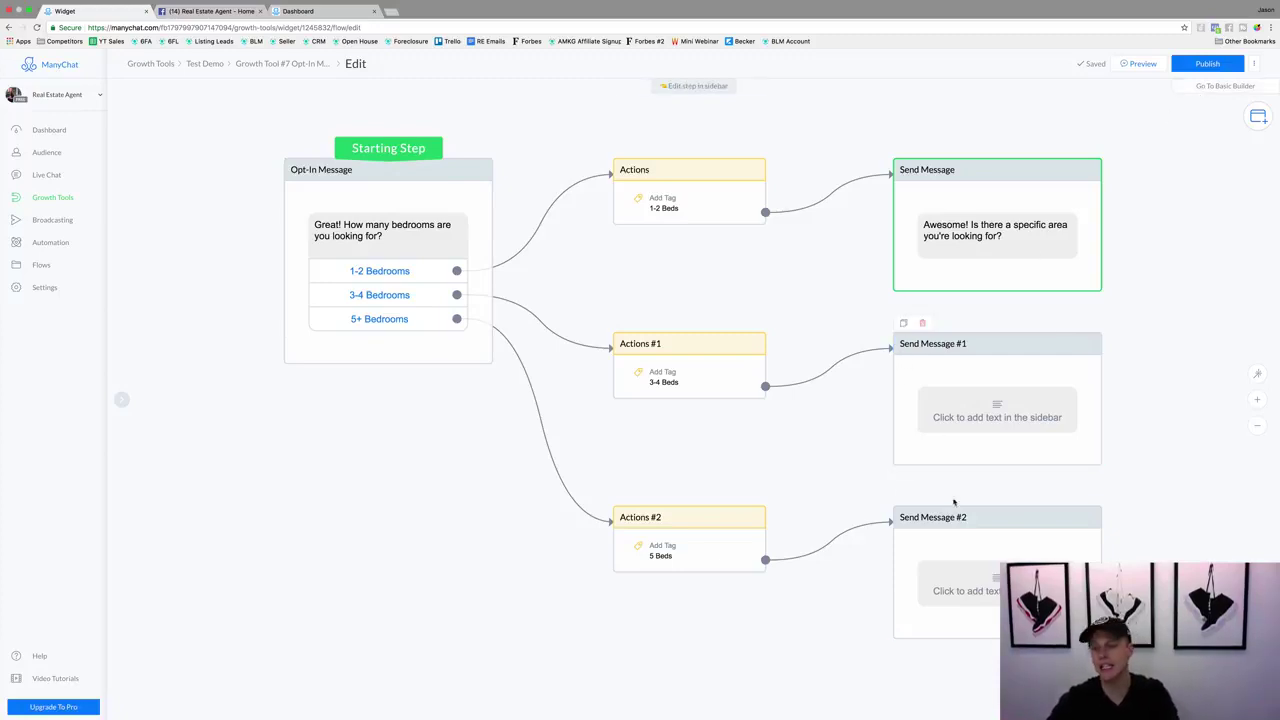
pyautogui.click(923, 326)
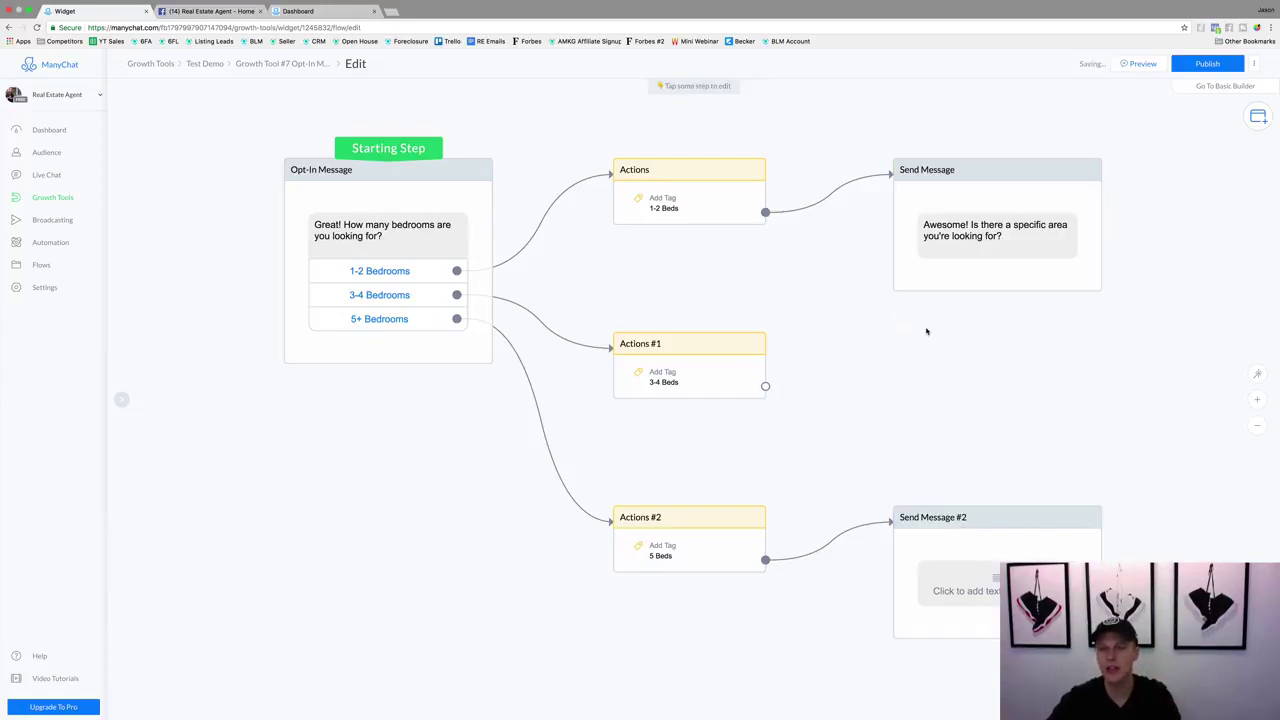
pyautogui.click(921, 498)
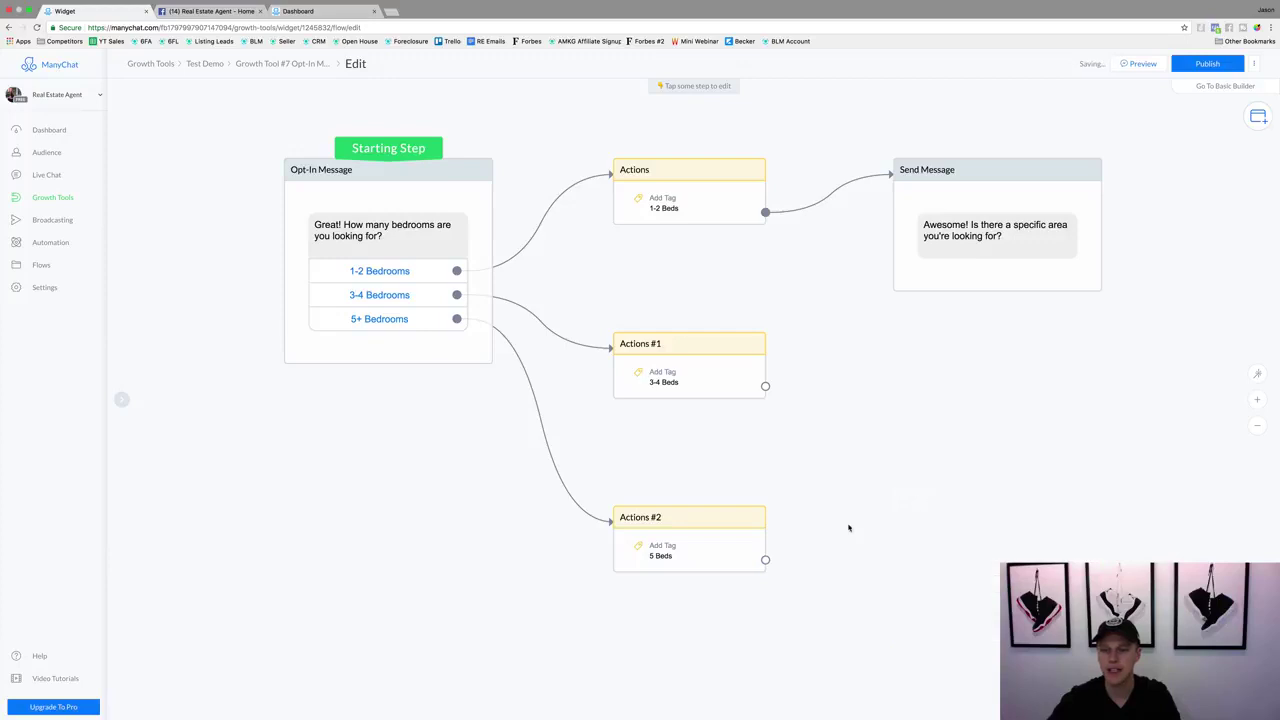
# Connect the "3-4 Beds" and "5 Beds" tag actions to the message asking about a specific area and publish the flow
pyautogui.moveTo(765, 386); pyautogui.dragTo(912, 199)
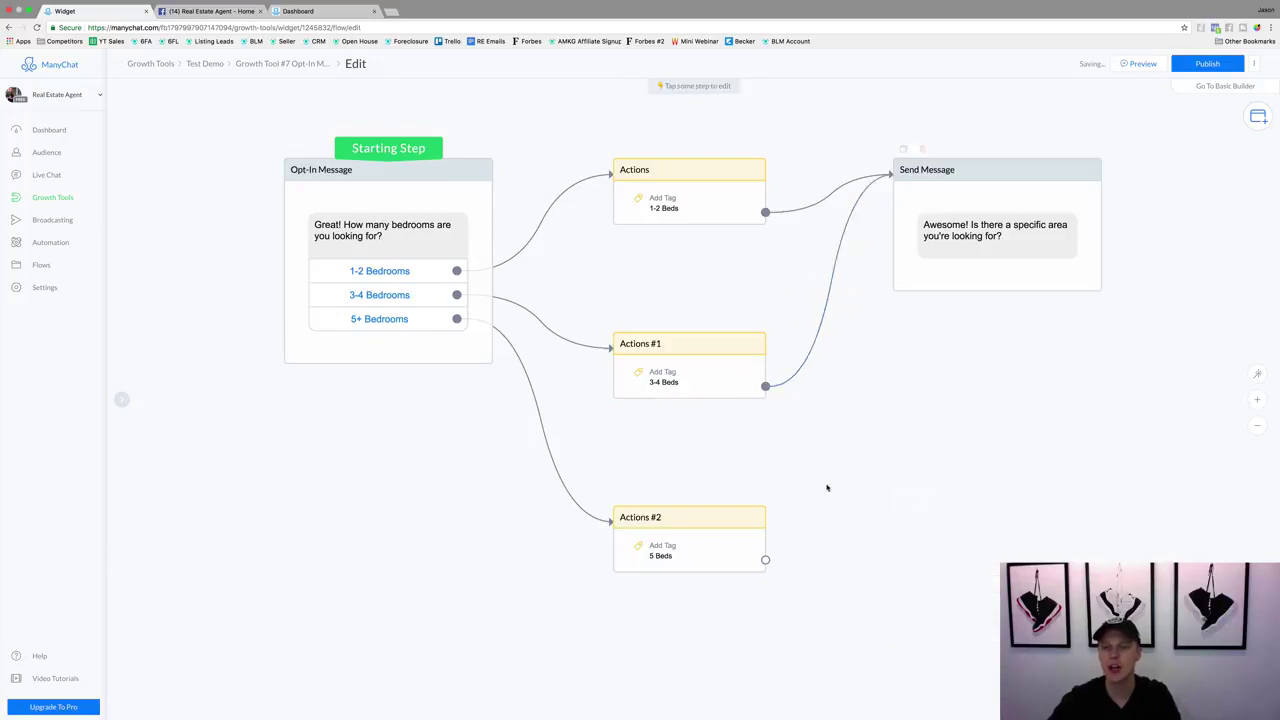
pyautogui.moveTo(765, 559); pyautogui.dragTo(921, 237)
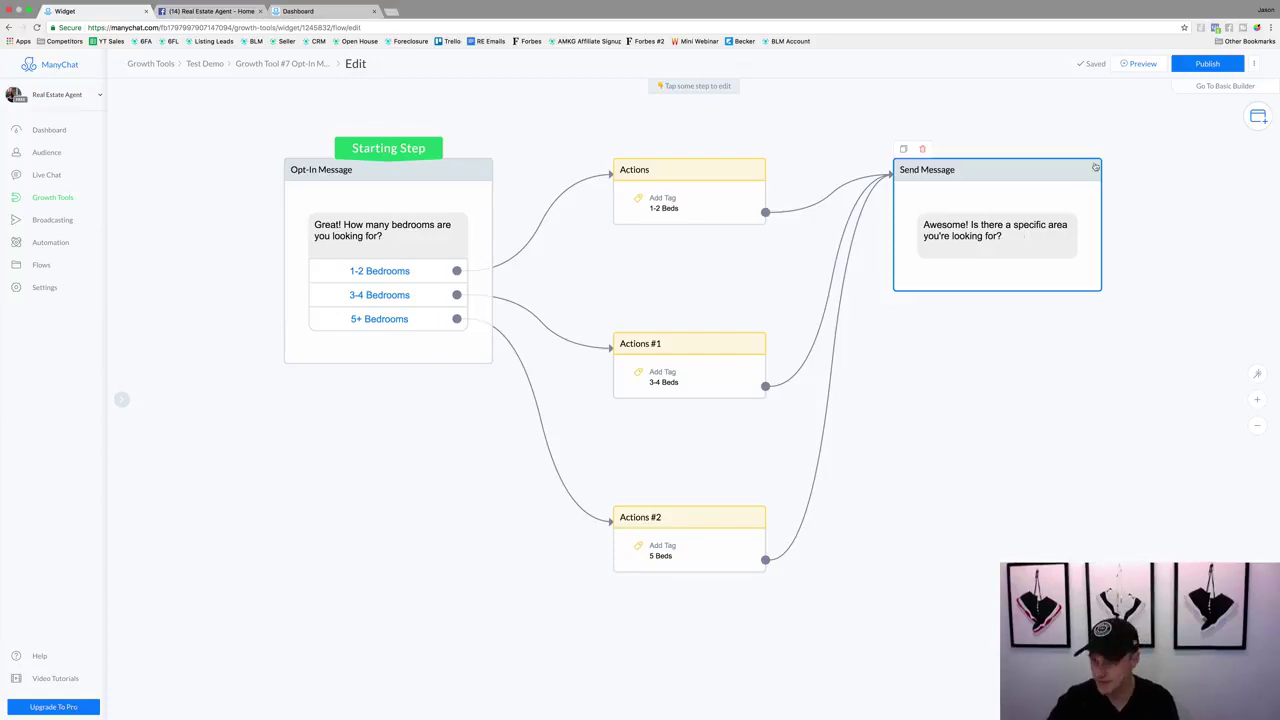
pyautogui.click(1210, 64)
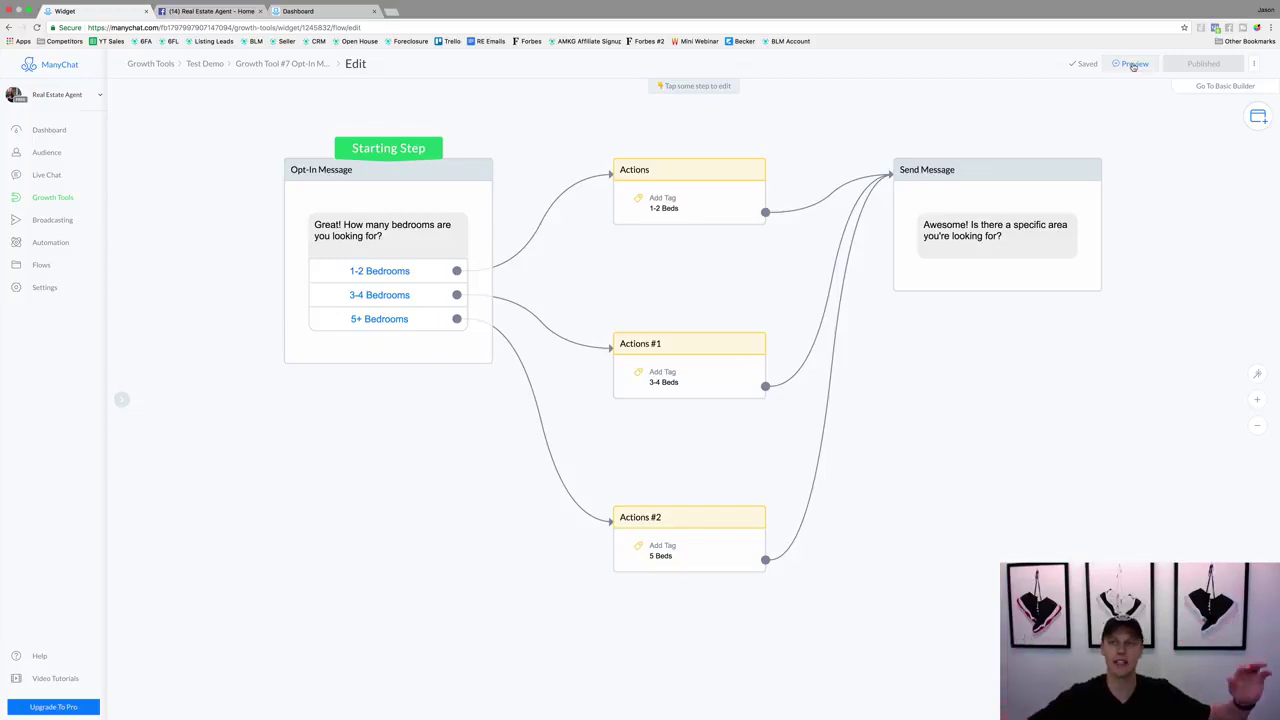
# Send a preview of the flow to Messenger and check the bedrooms question in the Real Estate Agent chat on Facebook
pyautogui.click(1133, 64)
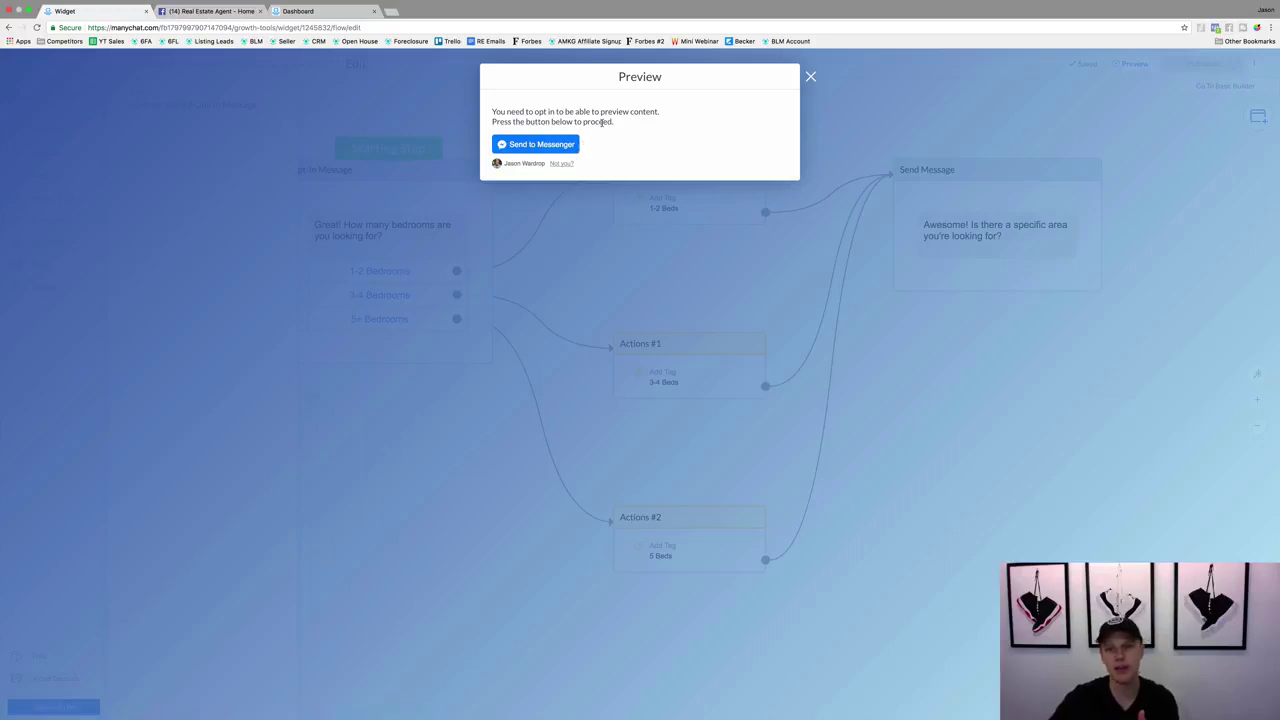
pyautogui.click(538, 143)
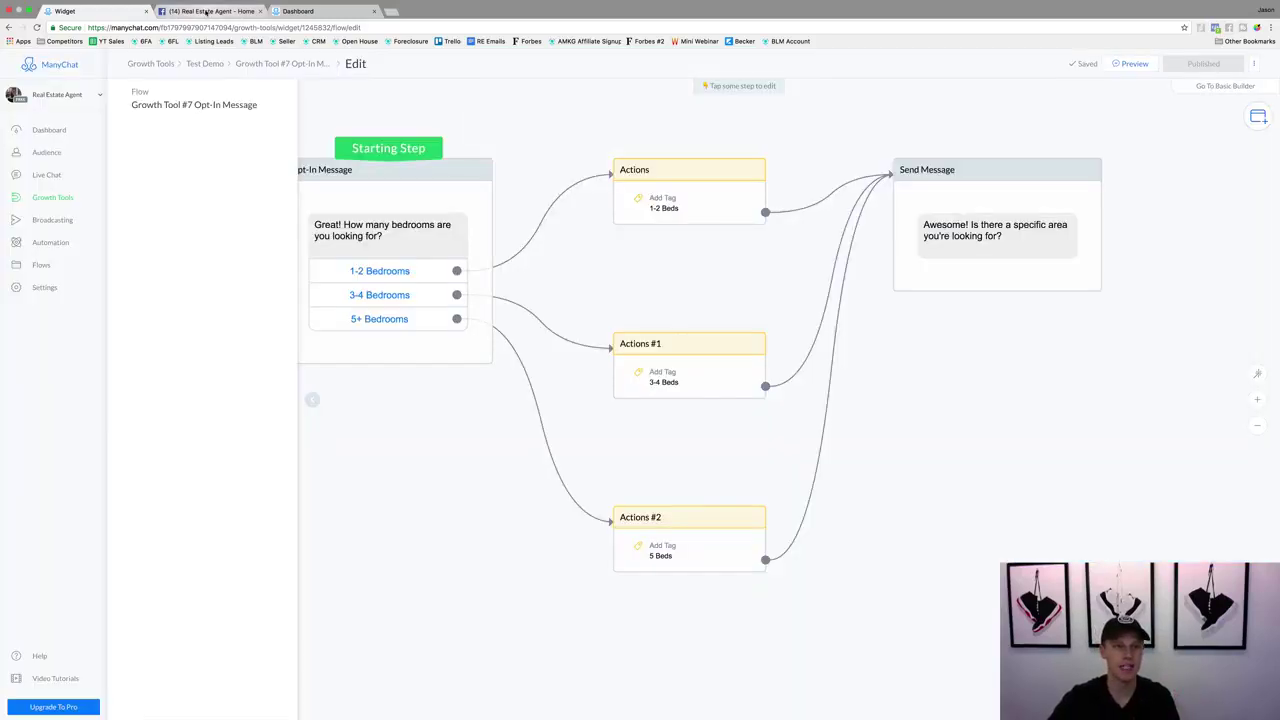
pyautogui.click(206, 12)
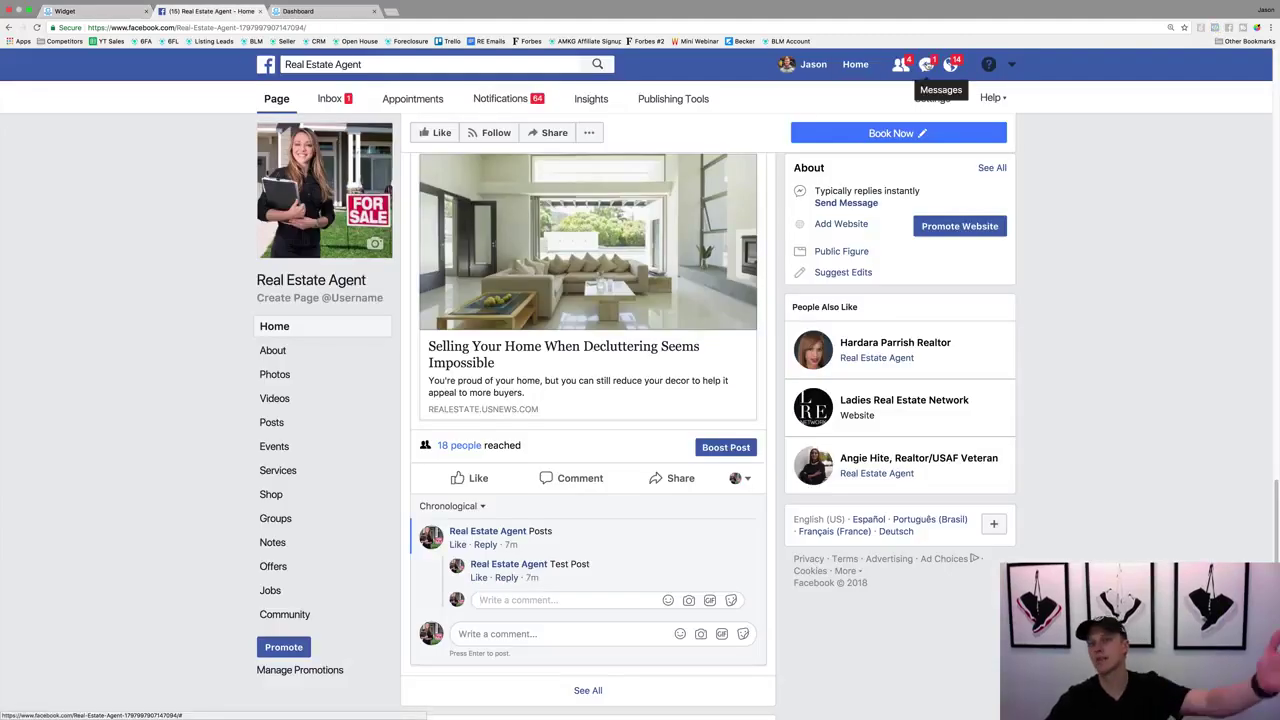
pyautogui.click(927, 64)
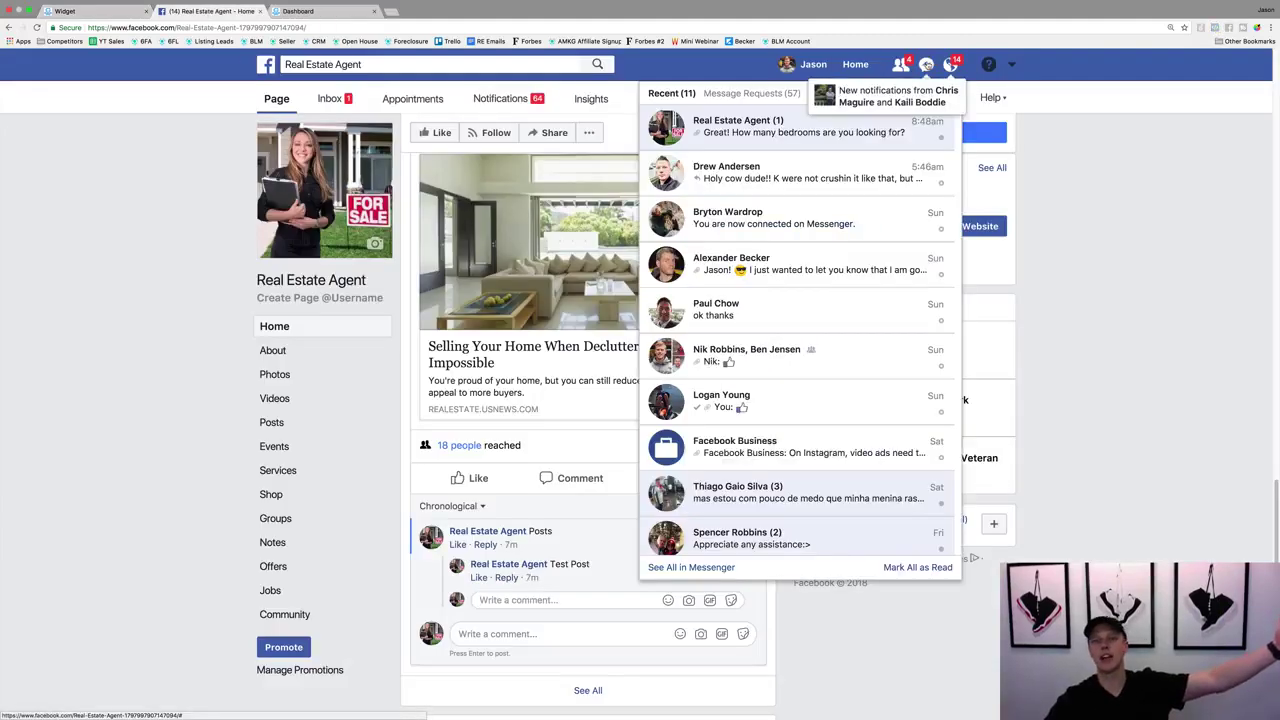
pyautogui.click(751, 128)
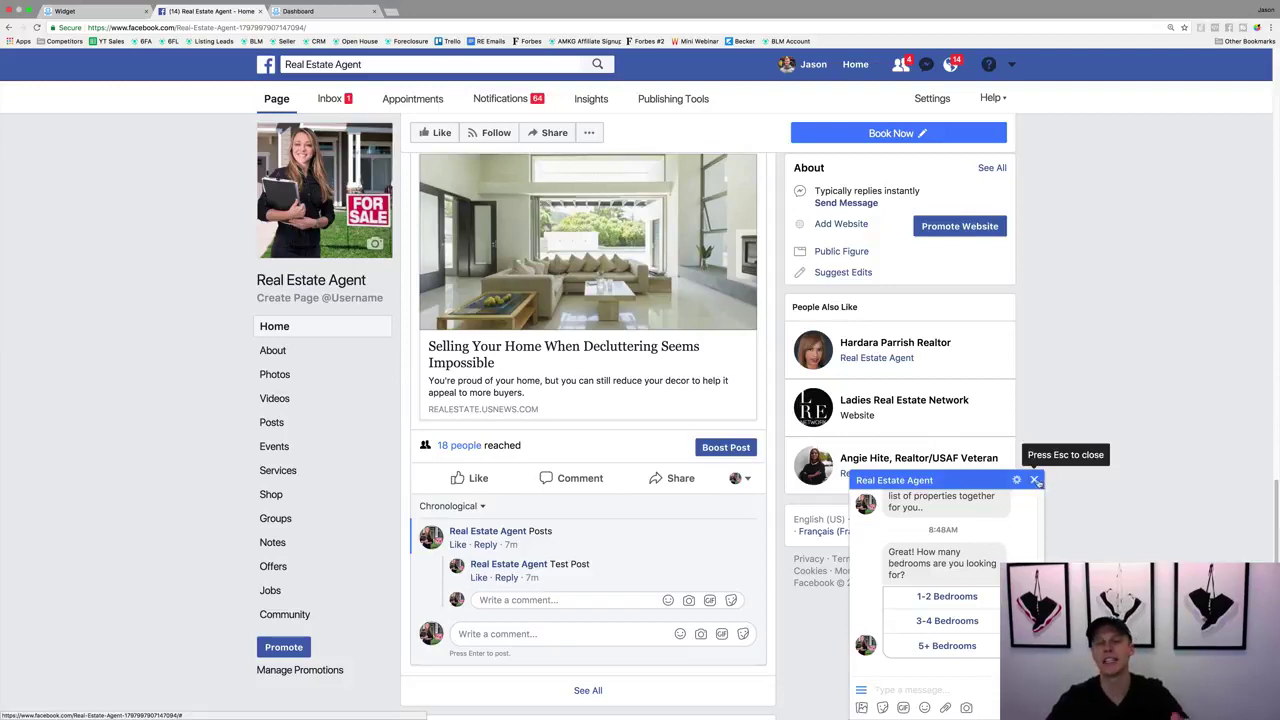
pyautogui.click(1035, 480)
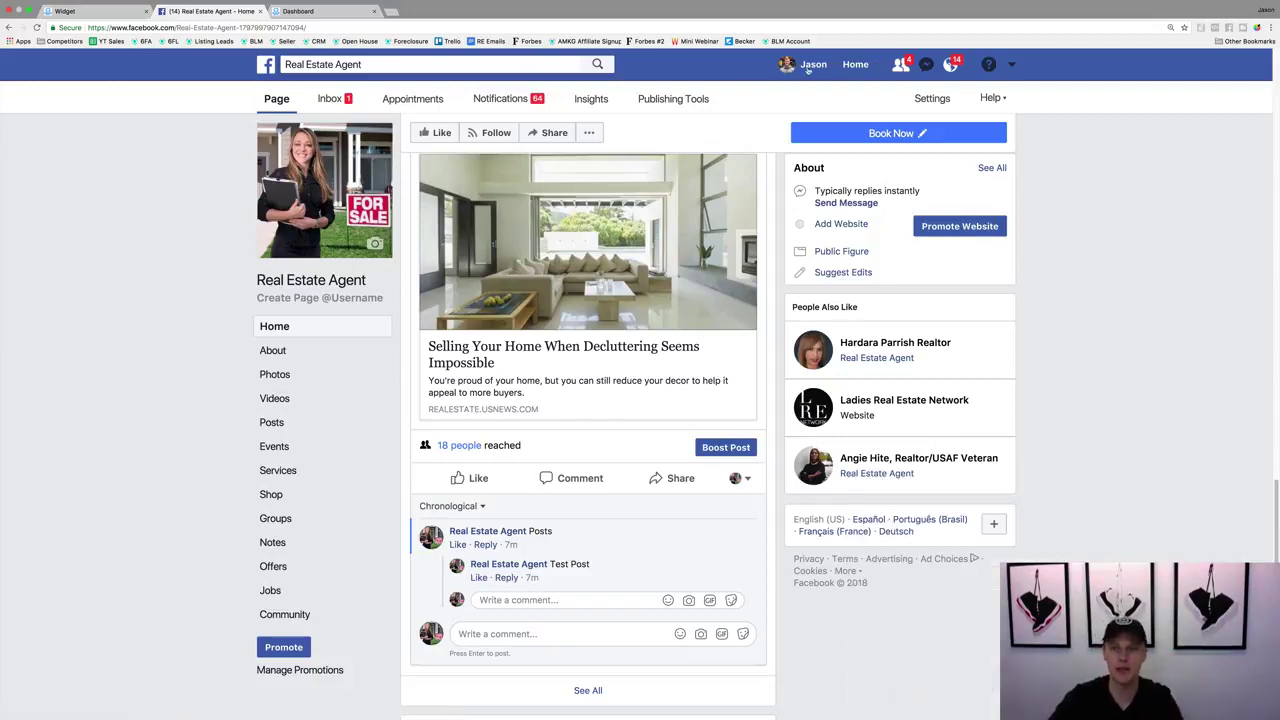
# Switch the commenting identity on the page's home decluttering post from Real Estate Agent to the personal profile
pyautogui.scroll(2, 623, 304)
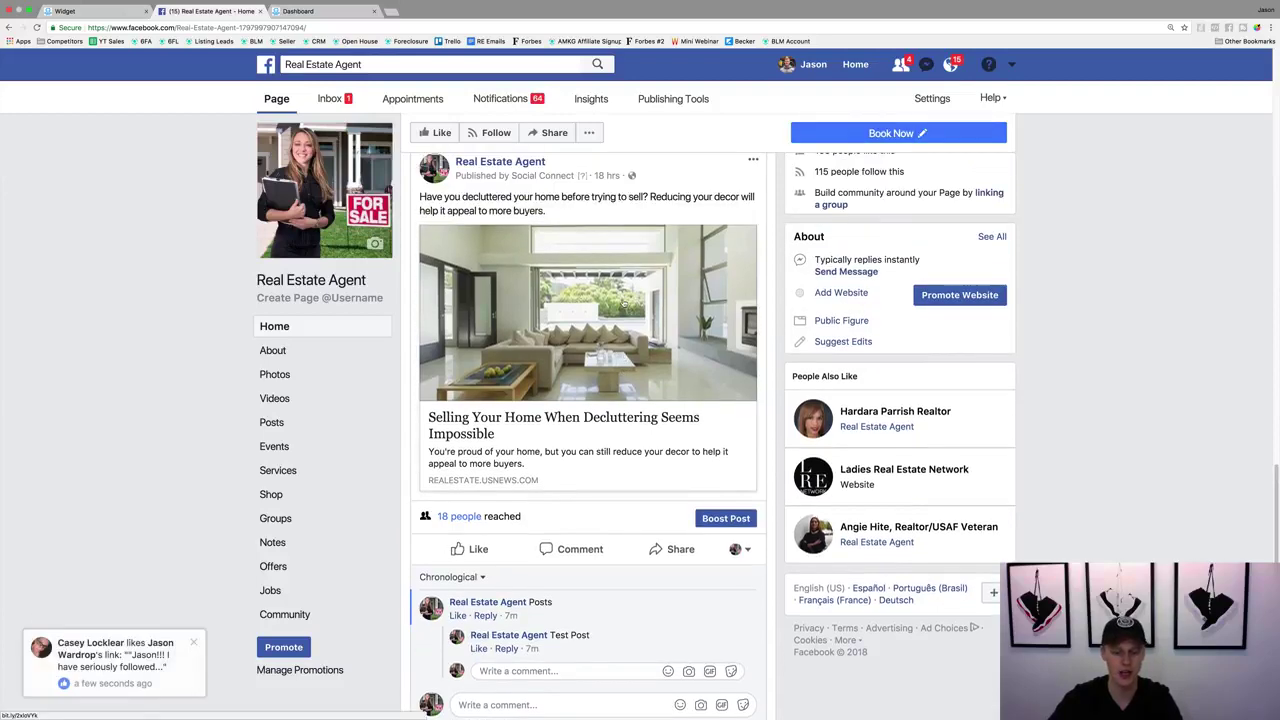
pyautogui.click(623, 304)
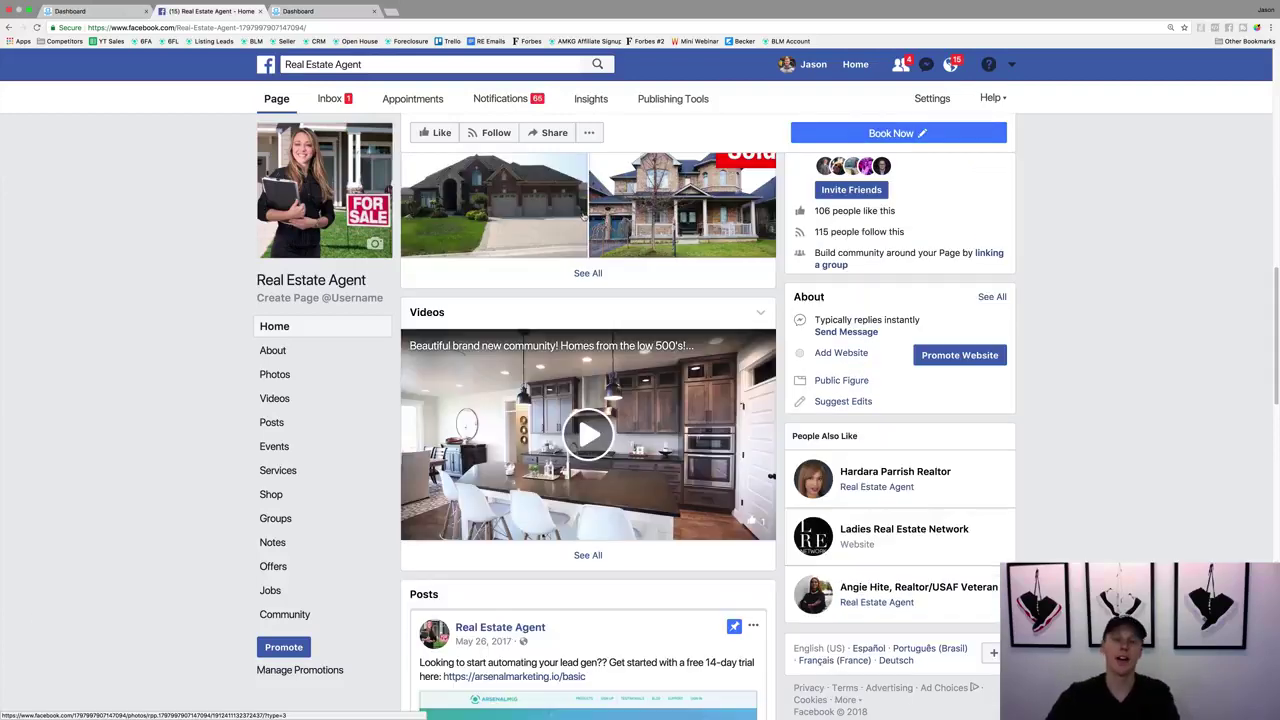
pyautogui.scroll(-8, 585, 216)
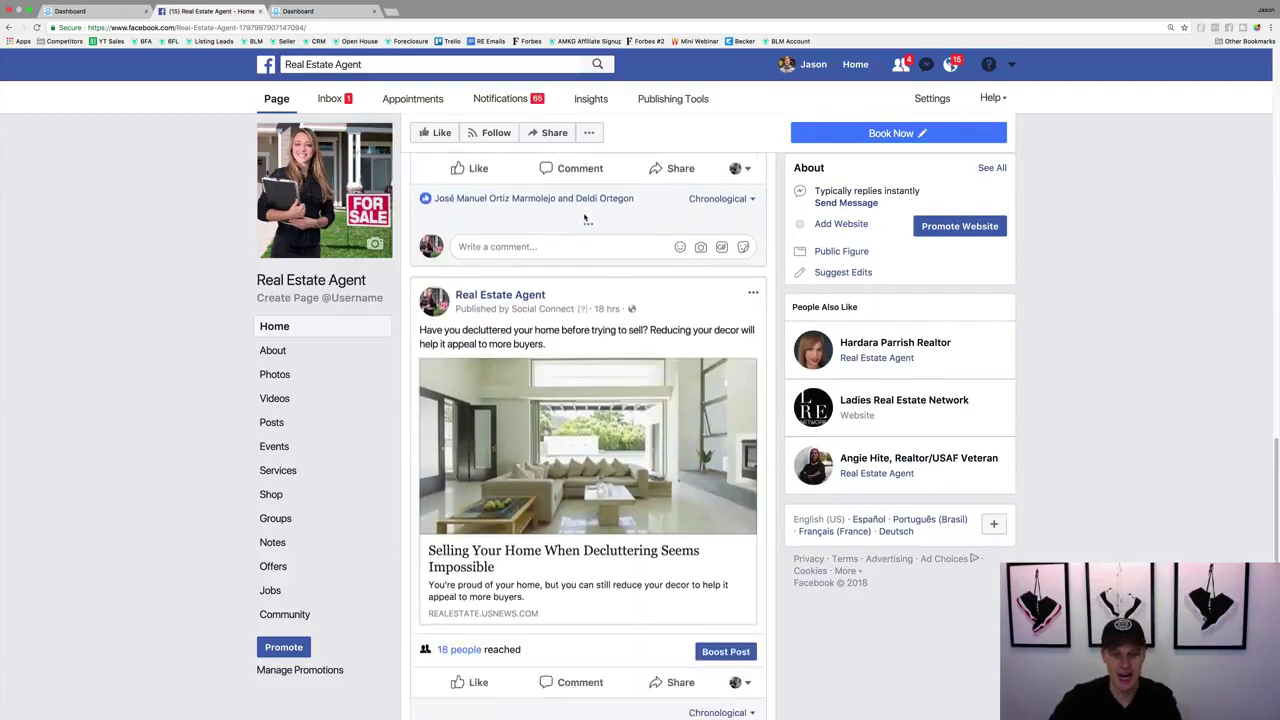
pyautogui.scroll(-1, 585, 216)
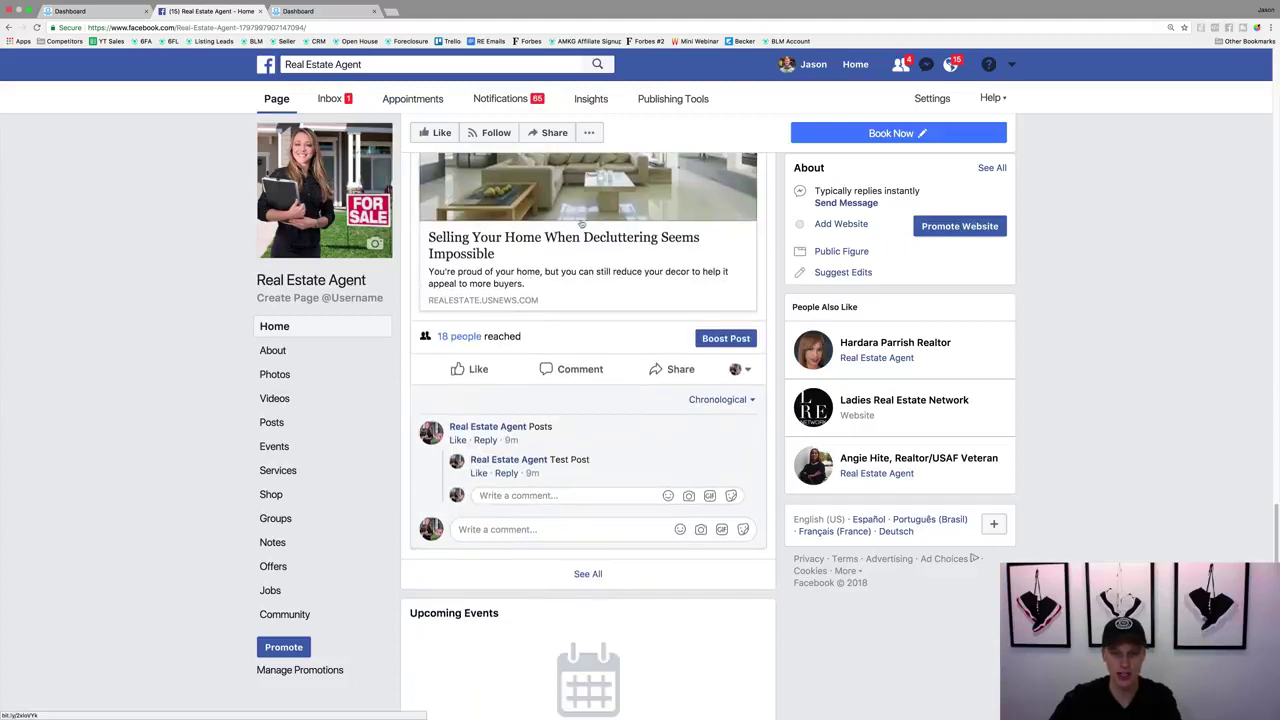
pyautogui.click(738, 370)
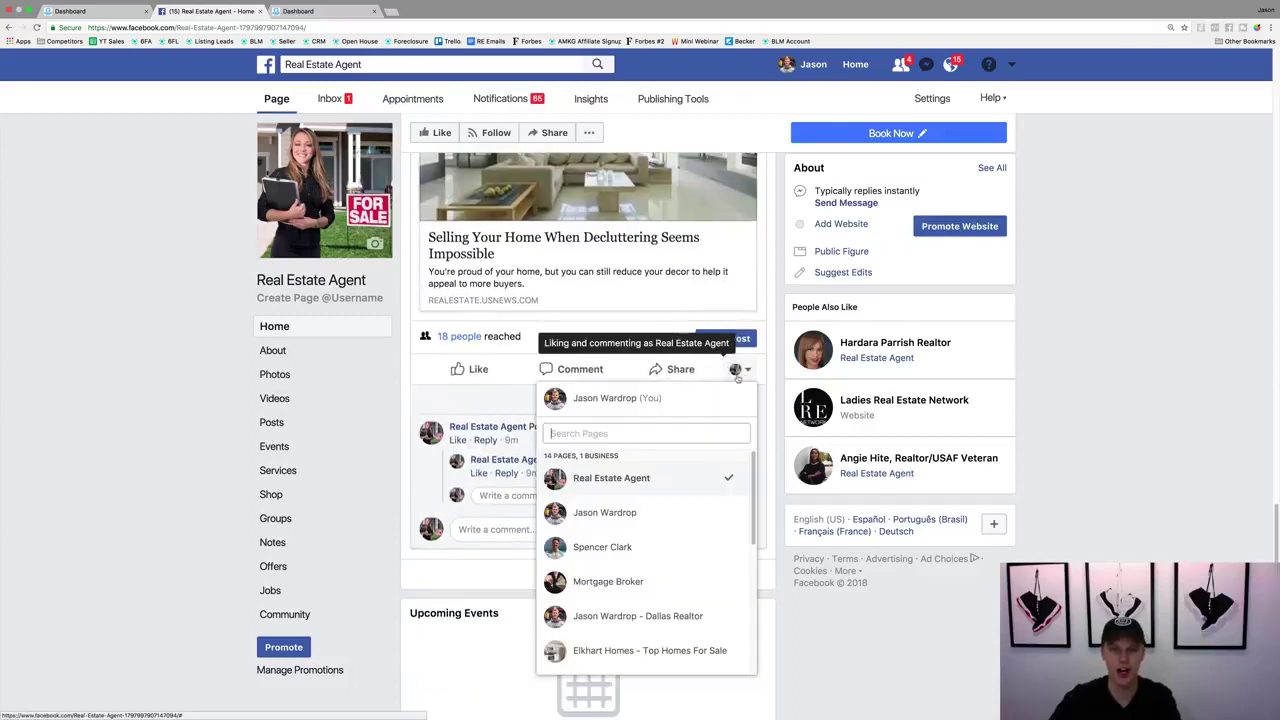
pyautogui.click(600, 398)
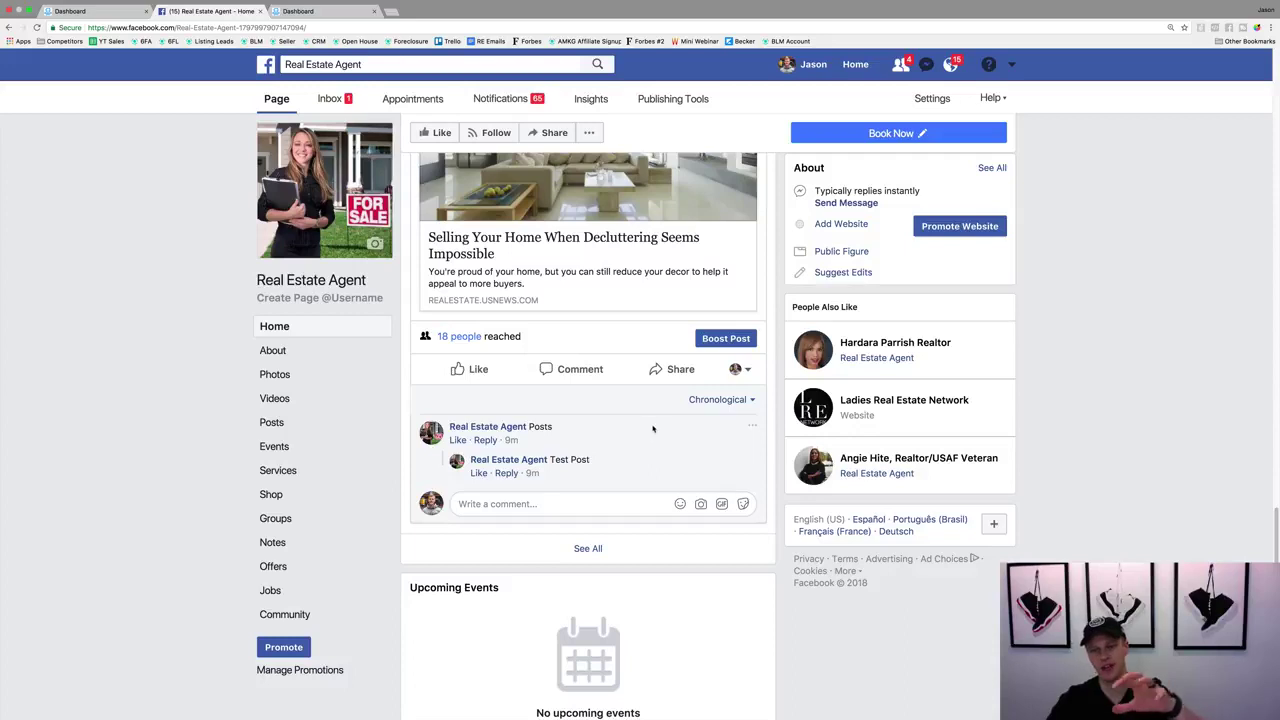
# Post the comment "Test Post" on the home decluttering post
pyautogui.click(557, 503)
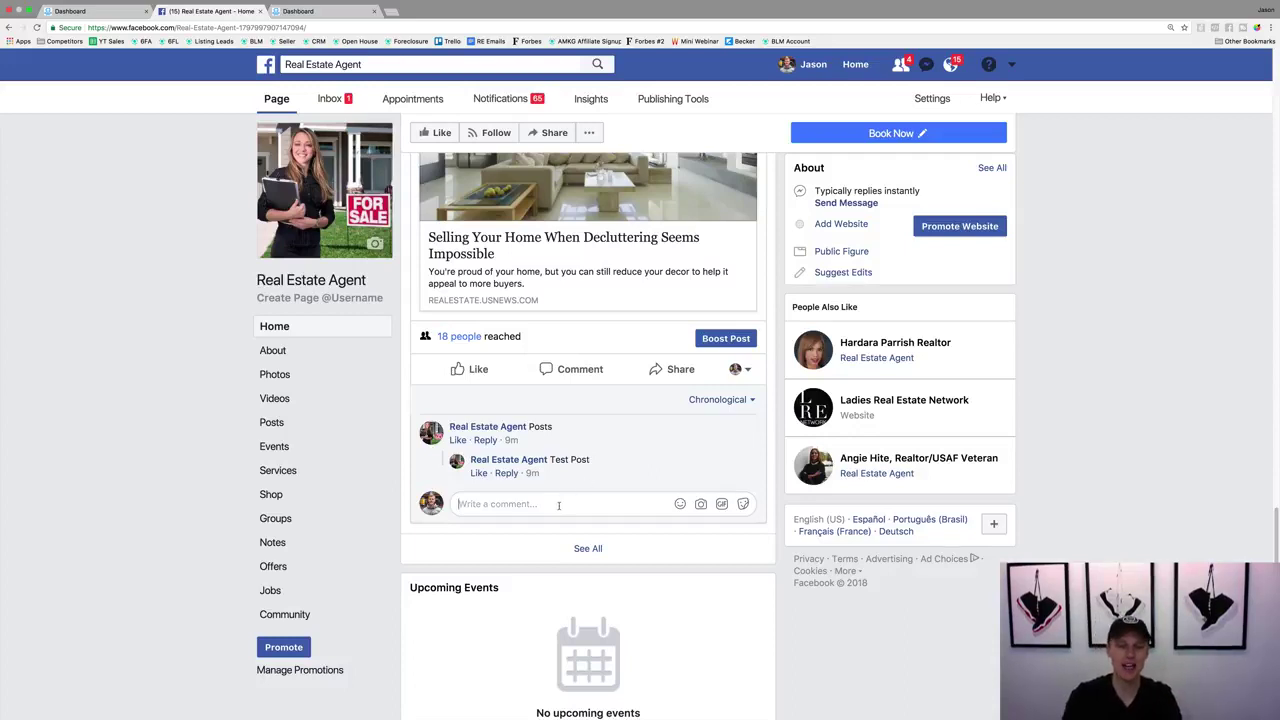
pyautogui.write('Test Post')
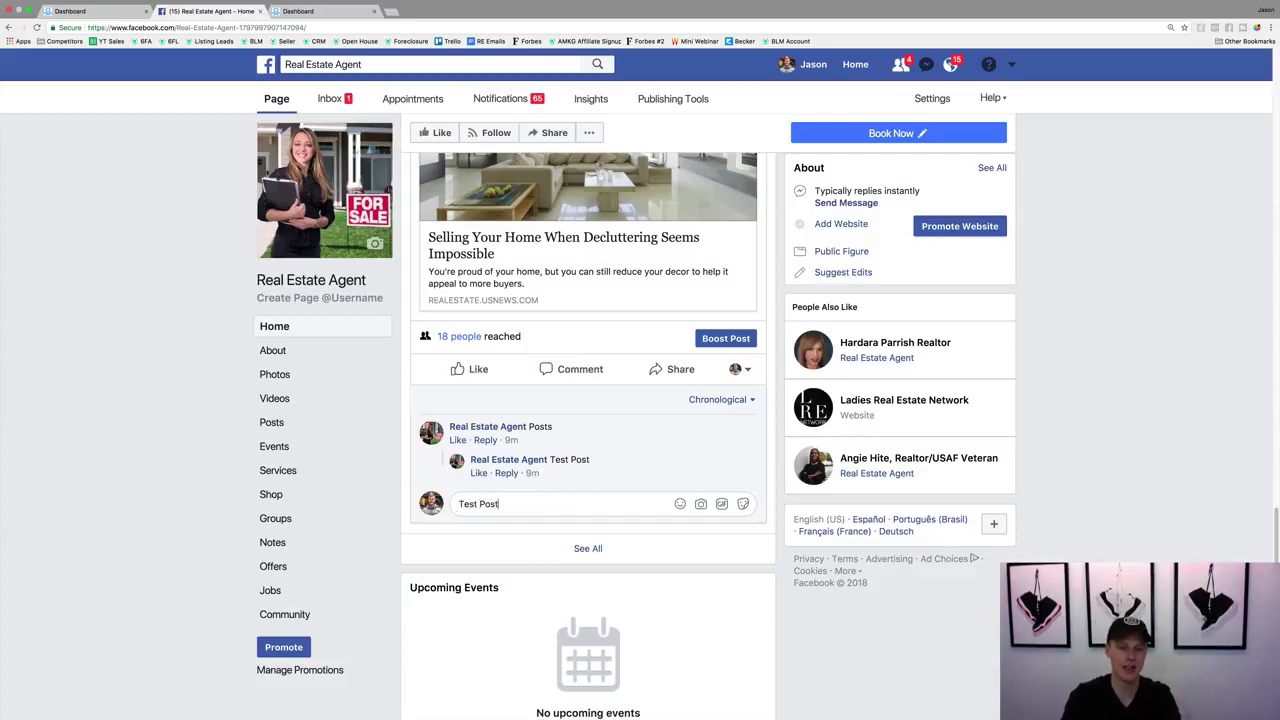
pyautogui.press('Return')
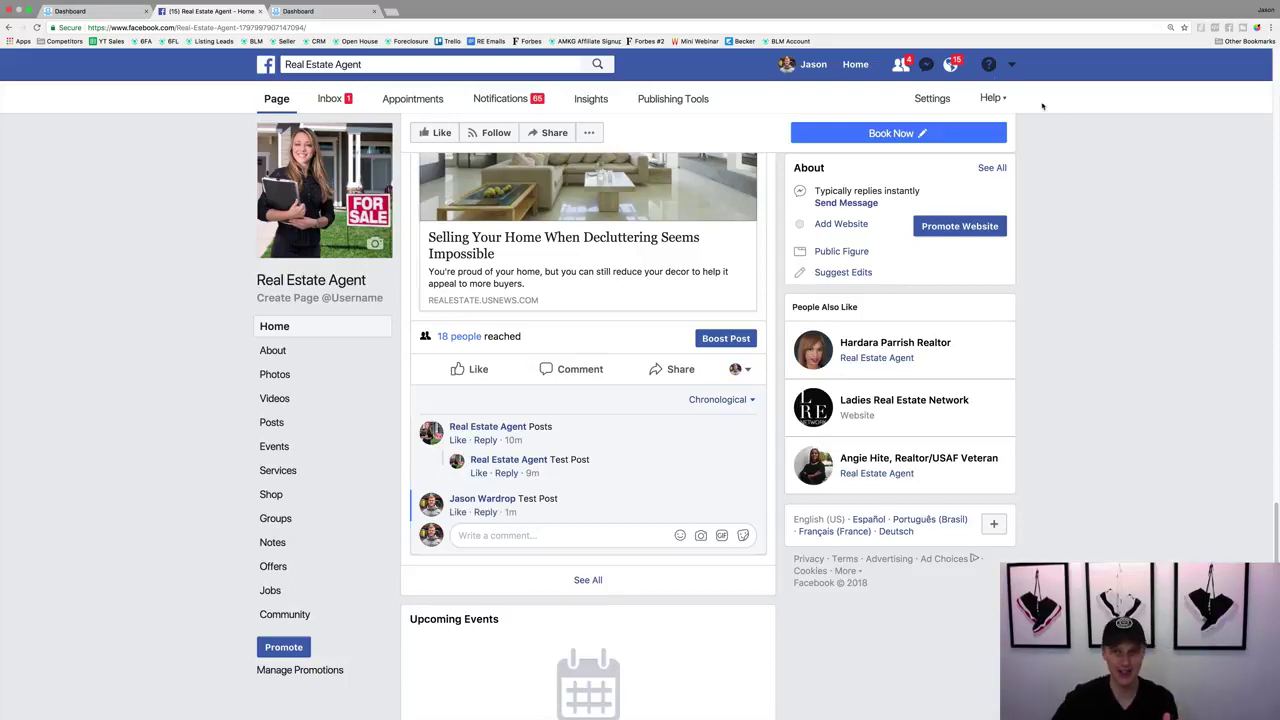
# Open the Real Estate Agent chat, reply "ASAP!" to the question about moving and choose "3-4 Bedrooms" for the bedrooms question
pyautogui.click(927, 66)
pyautogui.click(858, 126)
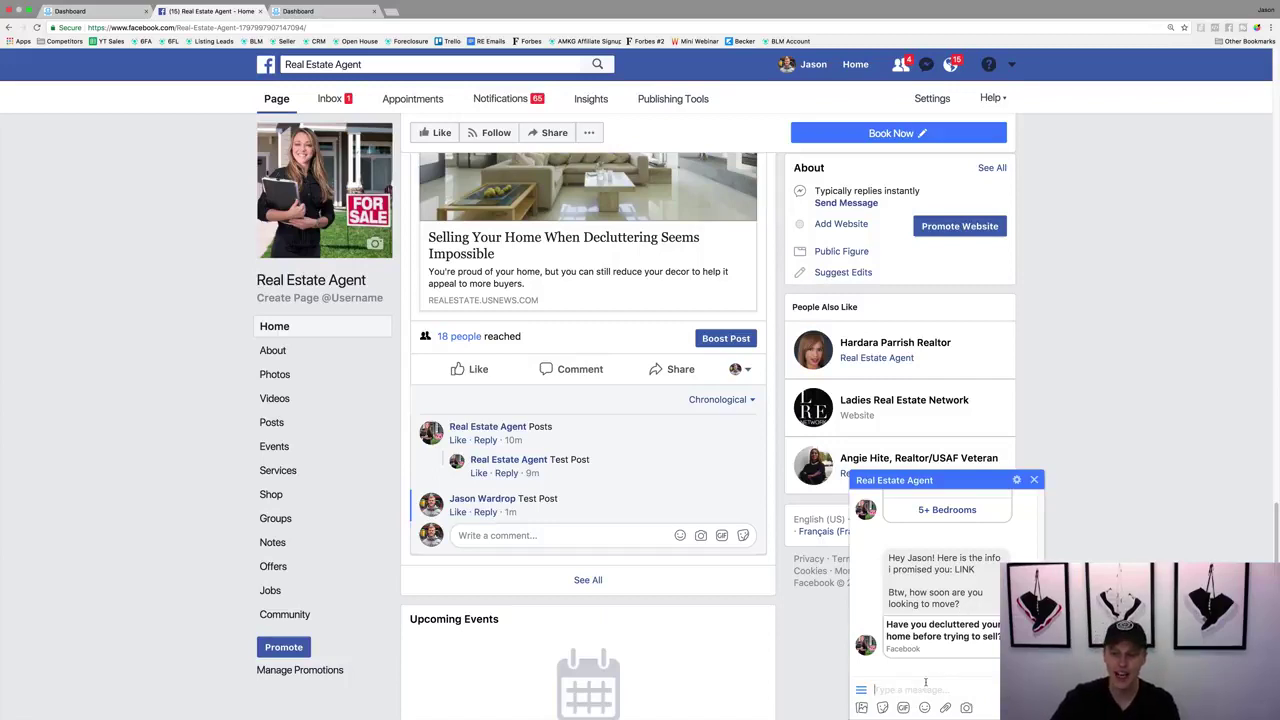
pyautogui.scroll(3, 920, 635)
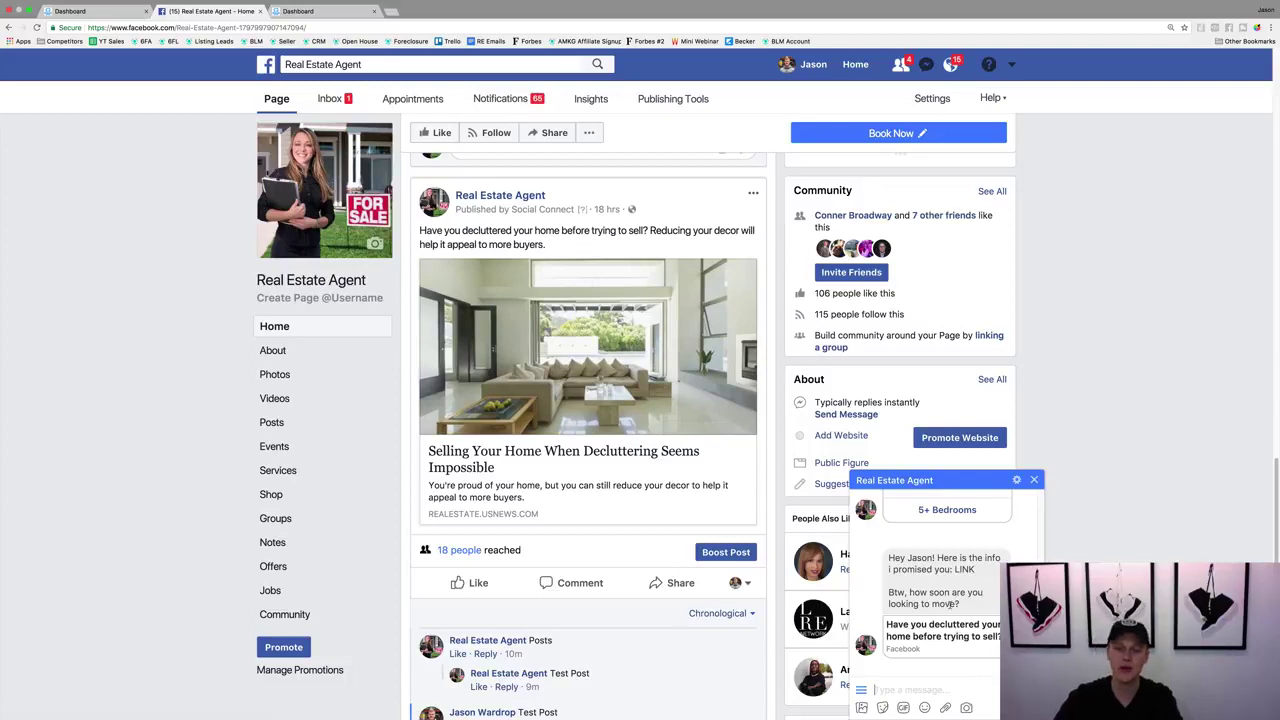
pyautogui.write('ASA')
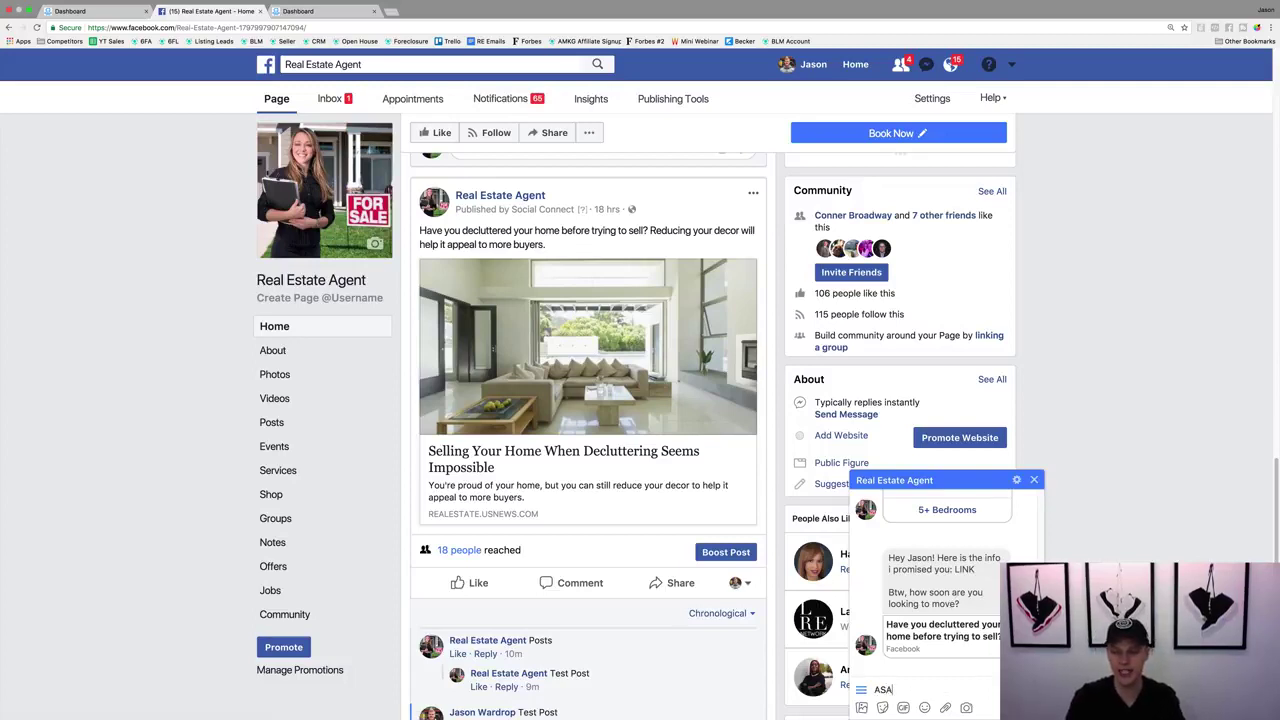
pyautogui.write('P')
pyautogui.press('Return')
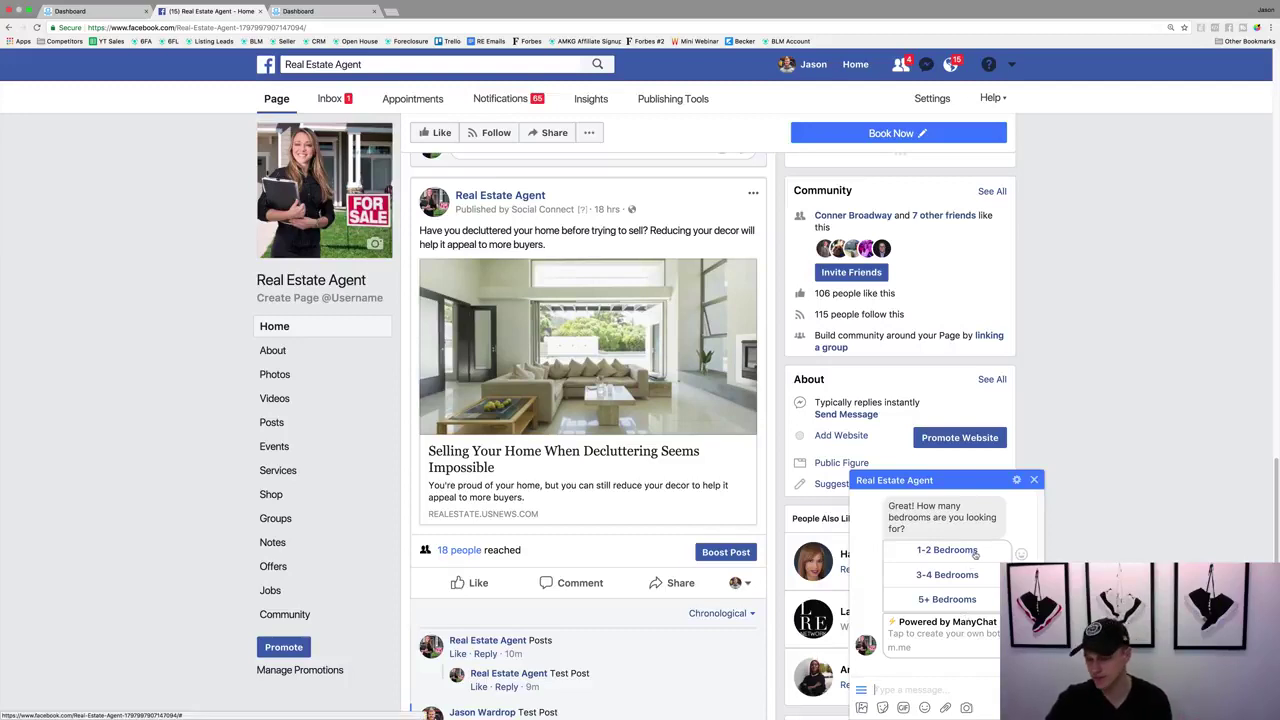
pyautogui.click(951, 575)
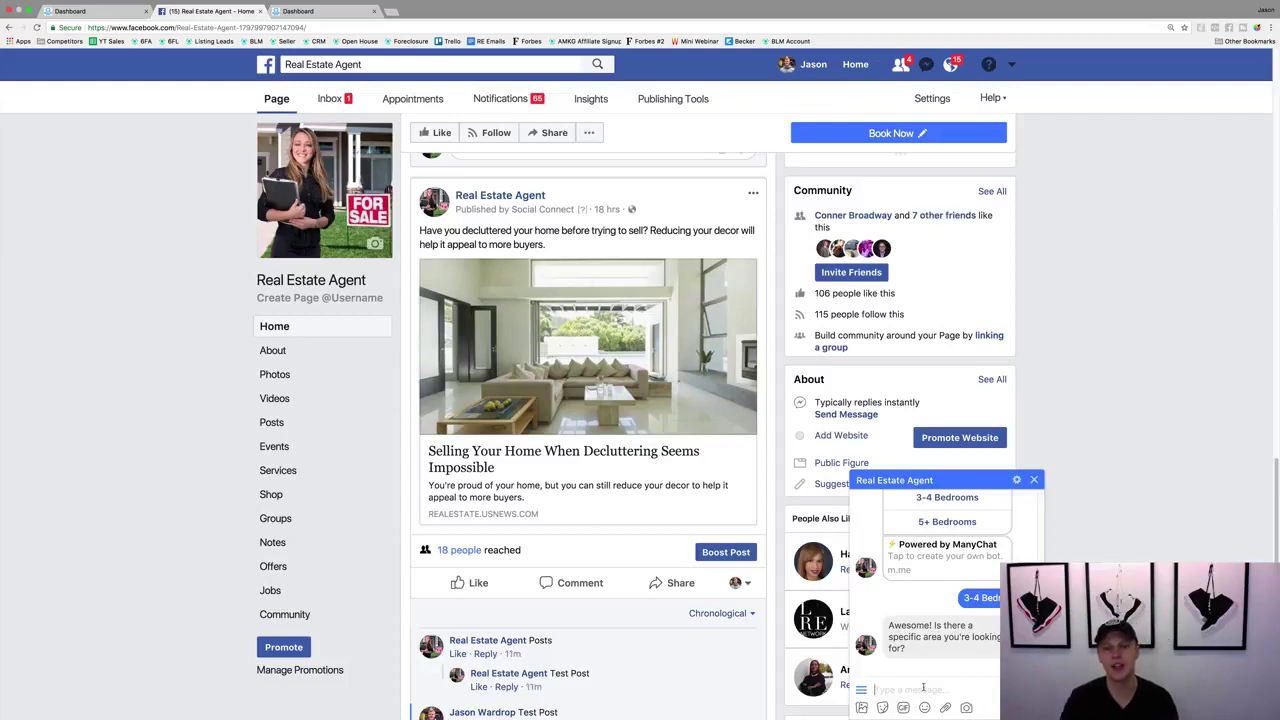
# Open the page's inbox and review the automated conversation with the test commenter from the page's side
pyautogui.click(325, 104)
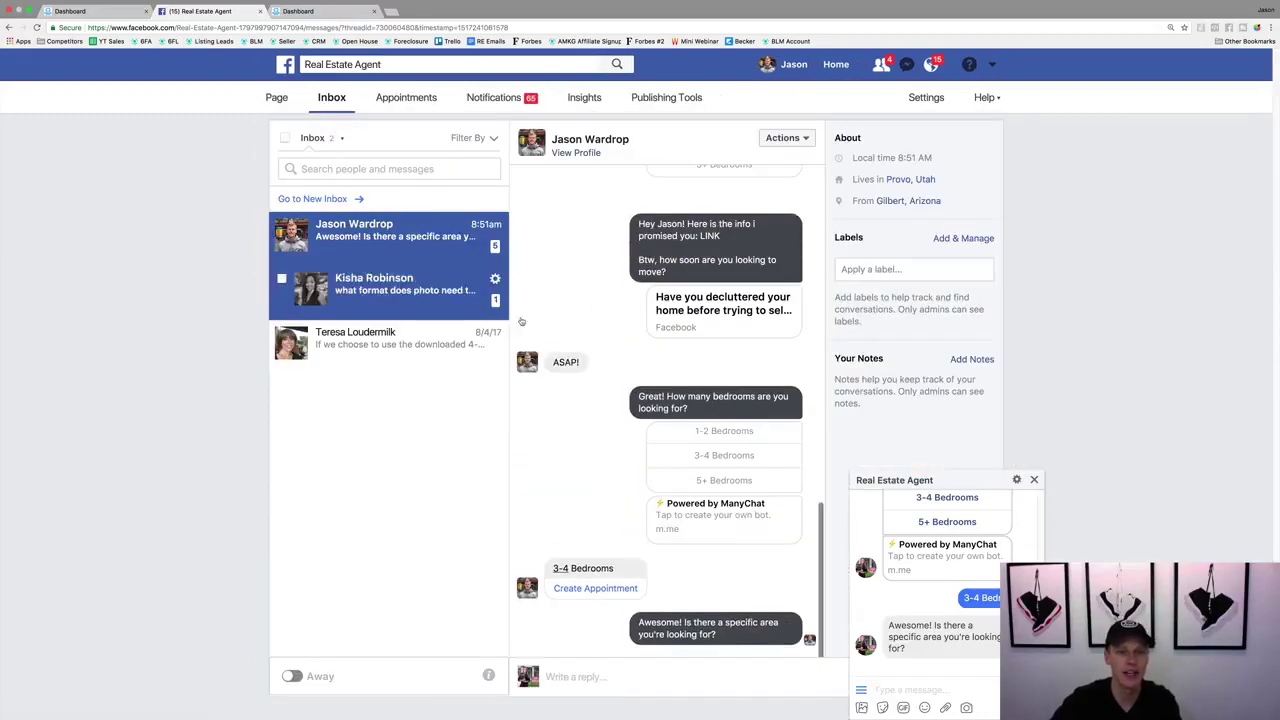
pyautogui.scroll(3, 590, 350)
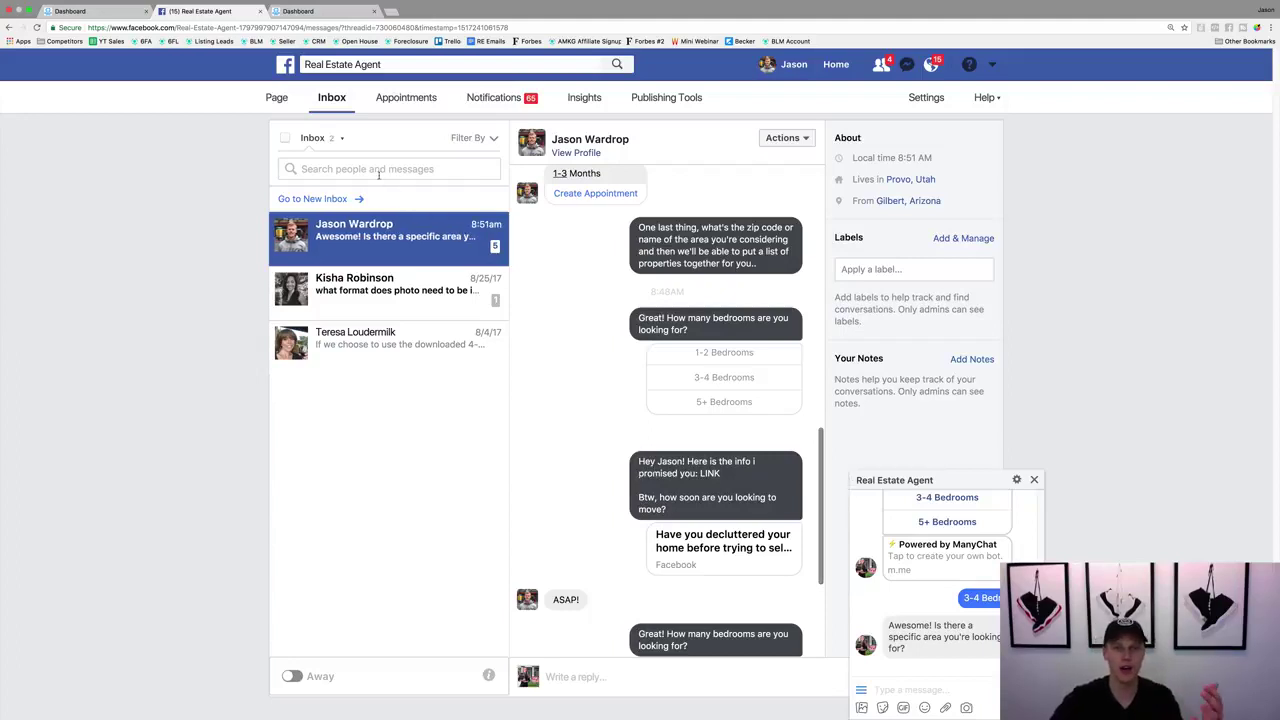
pyautogui.scroll(-1, 577, 411)
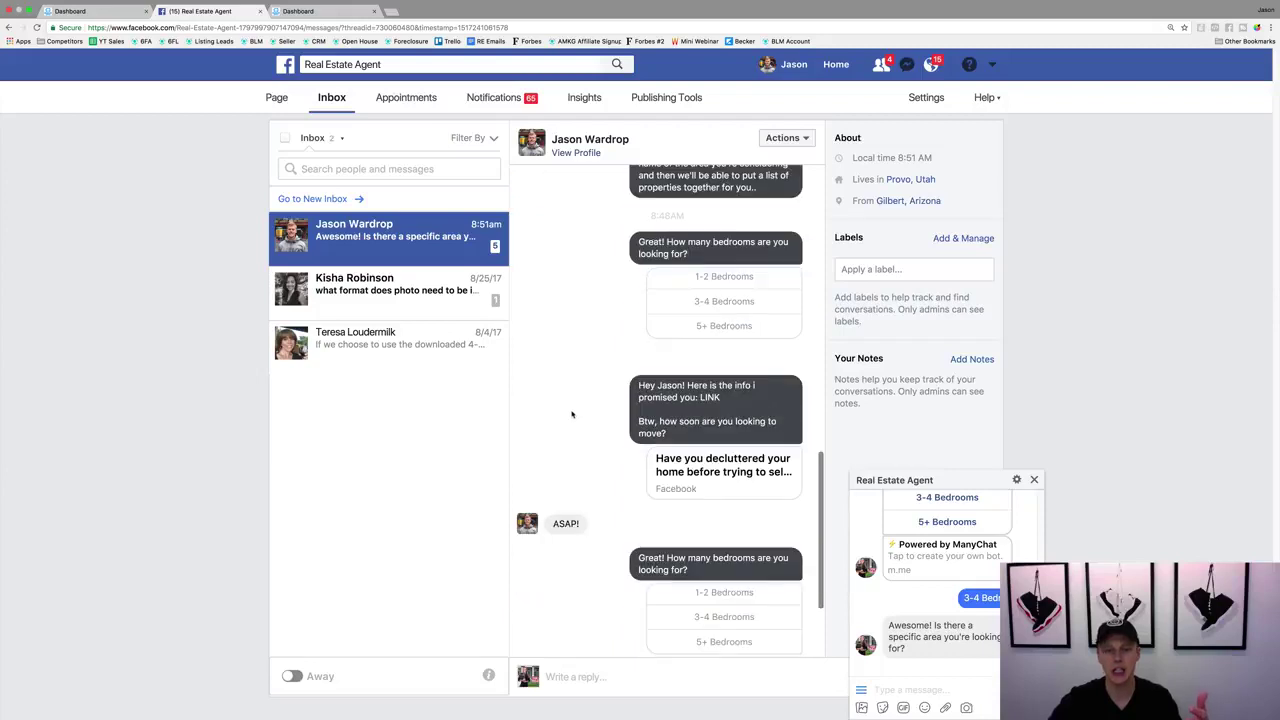
pyautogui.scroll(-2, 565, 489)
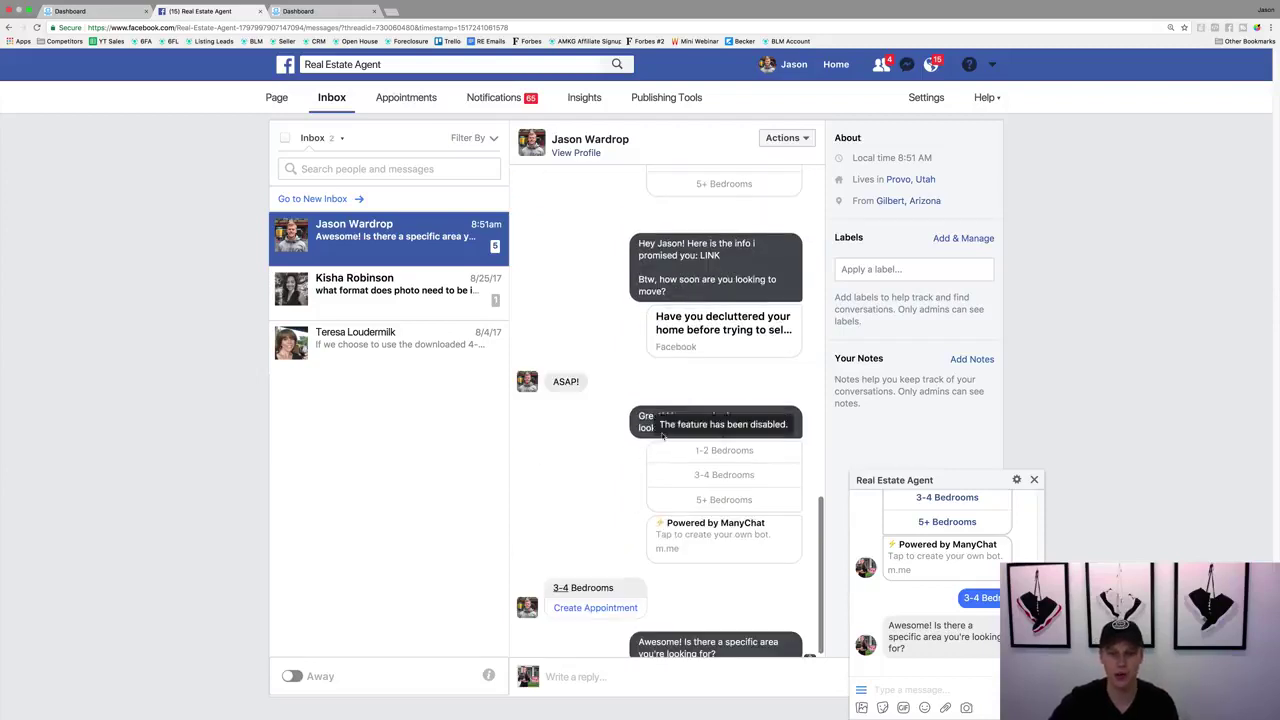
pyautogui.scroll(-1, 610, 583)
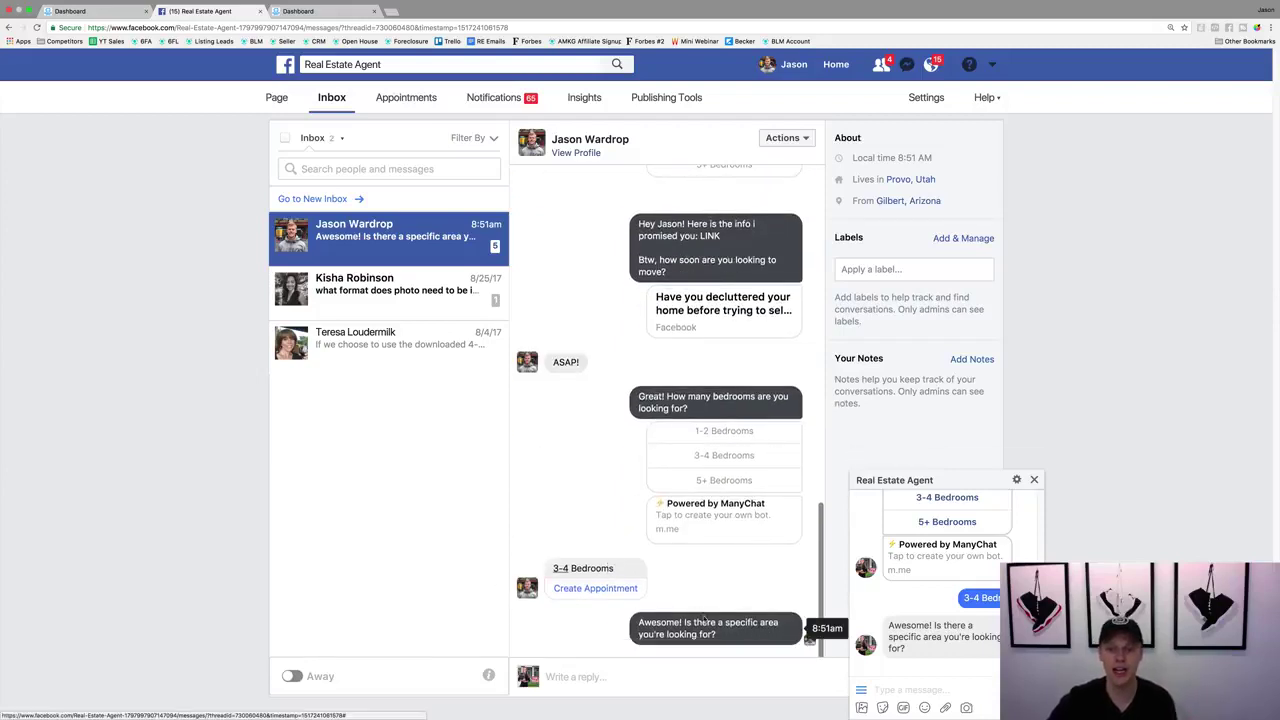
# Answer the specific area question in the Real Estate Agent chat with "Vineyard"
pyautogui.click(969, 690)
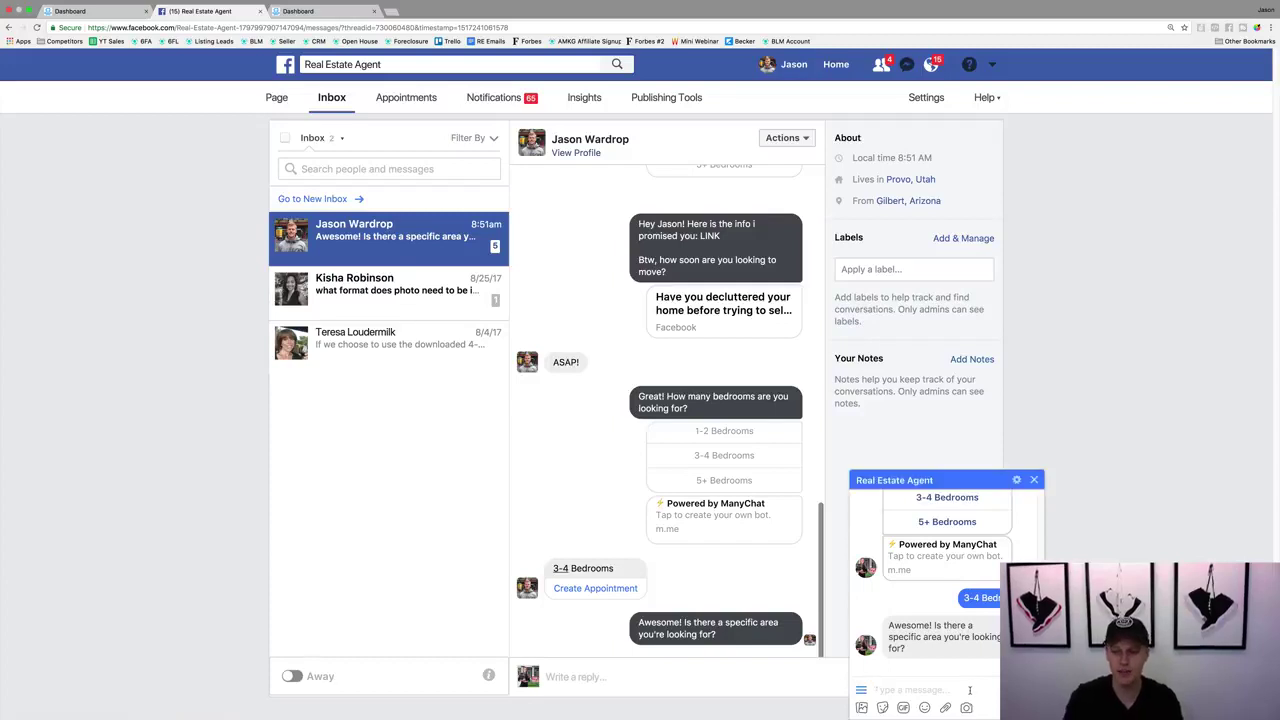
pyautogui.write('Vineyard')
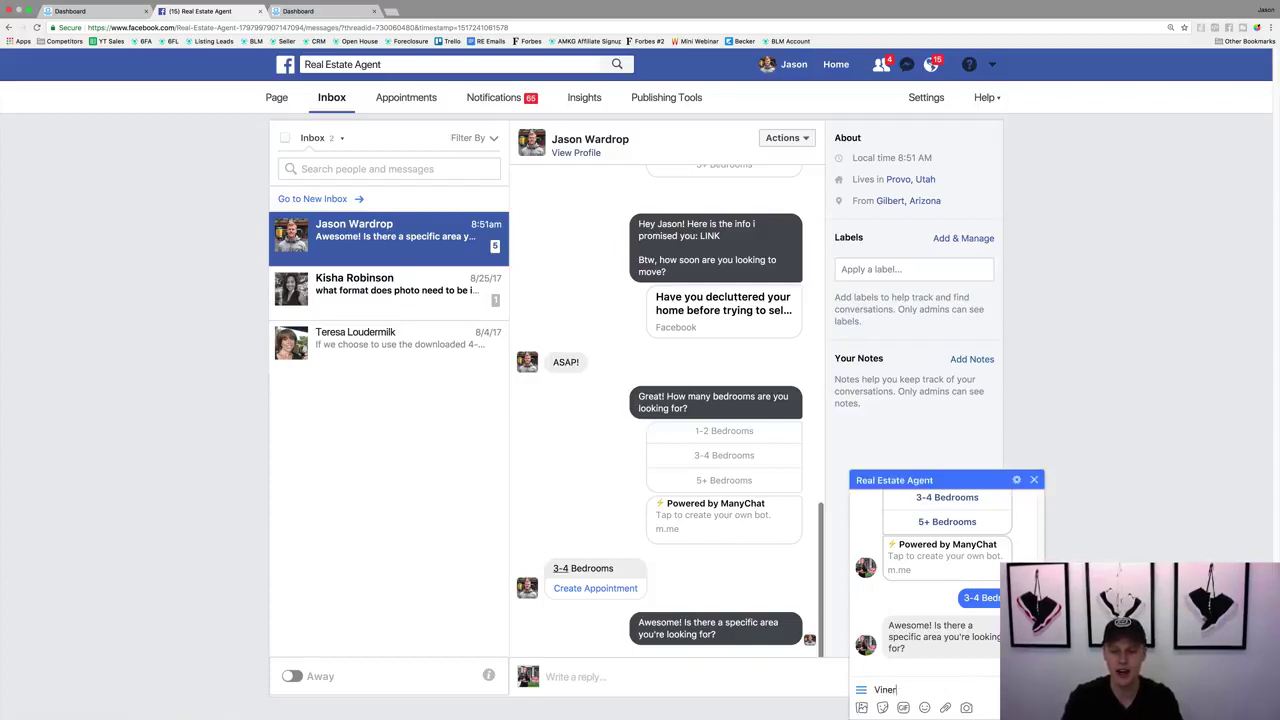
pyautogui.press('Return')
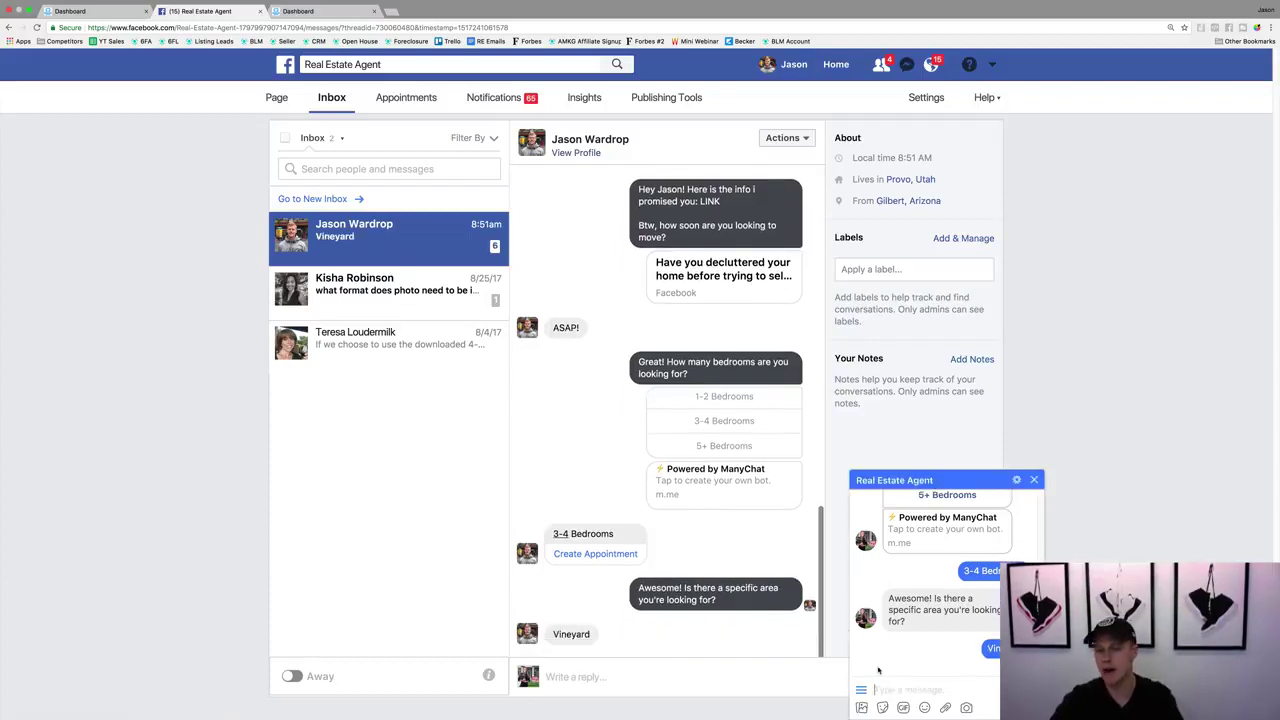